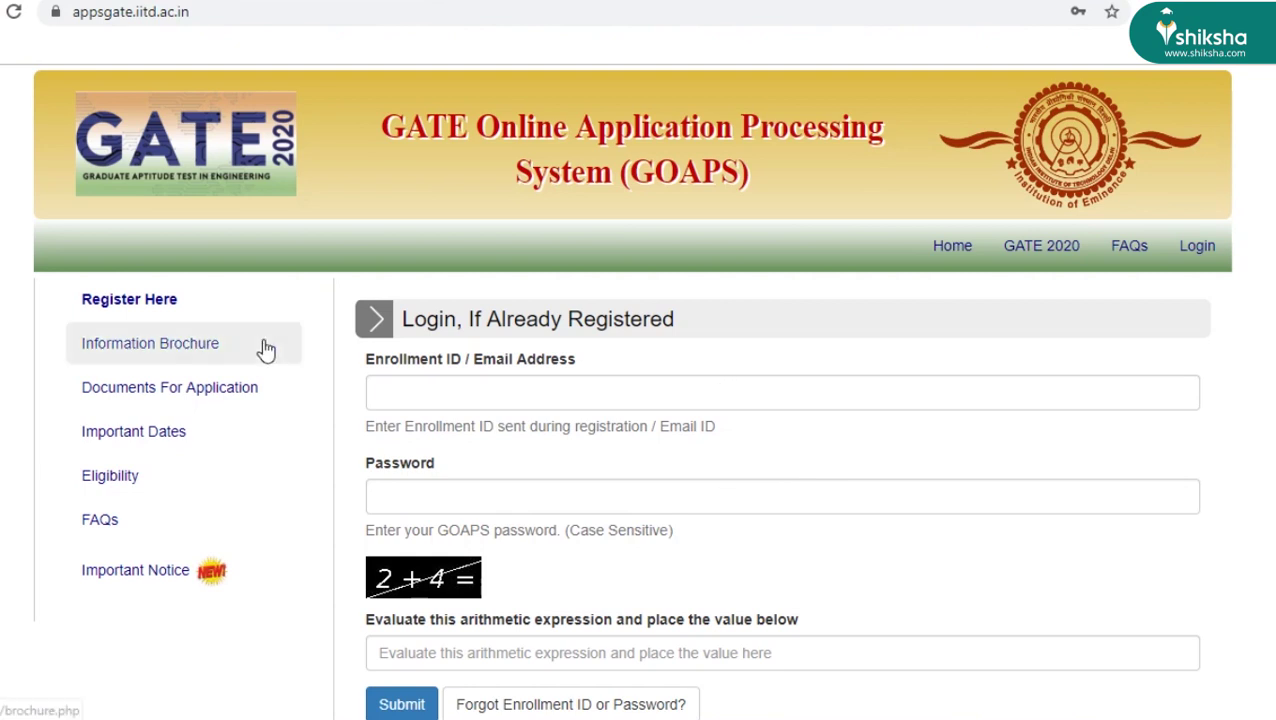
- Open the GOAPS registration page from the login page
click(143, 314)
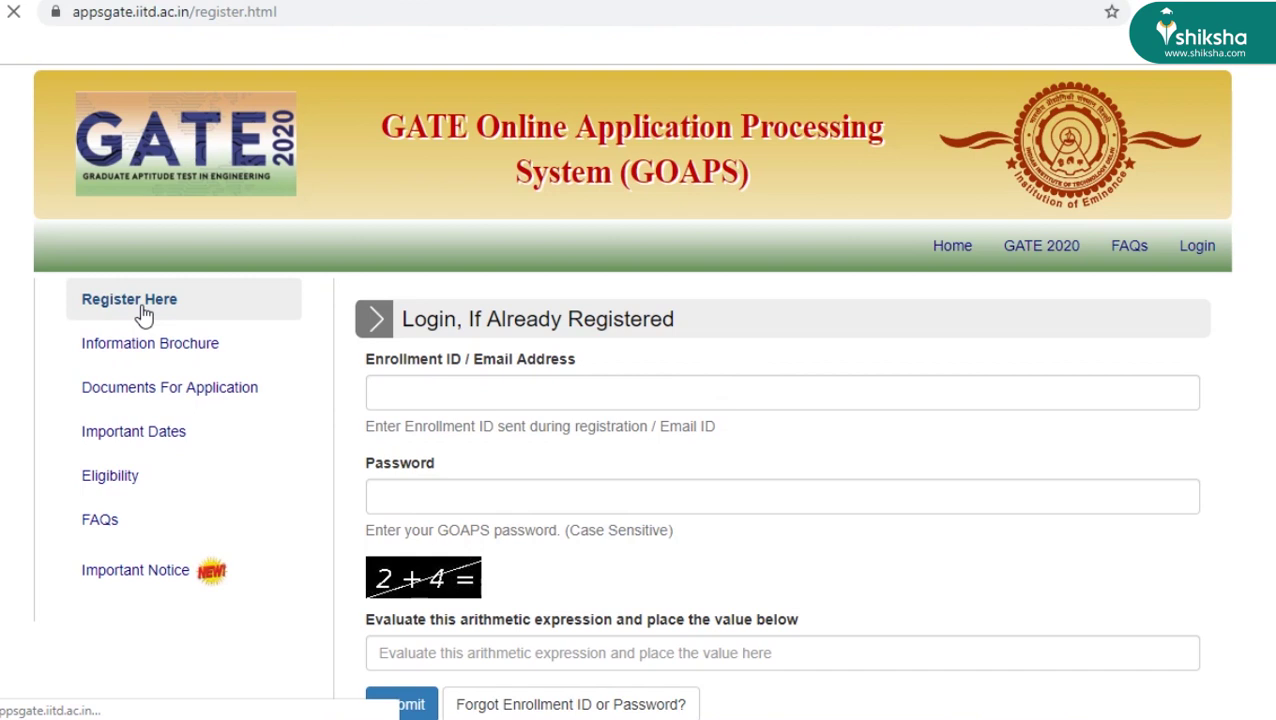
- Enter the candidate's first name and surname, then confirm the full name
click(575, 404)
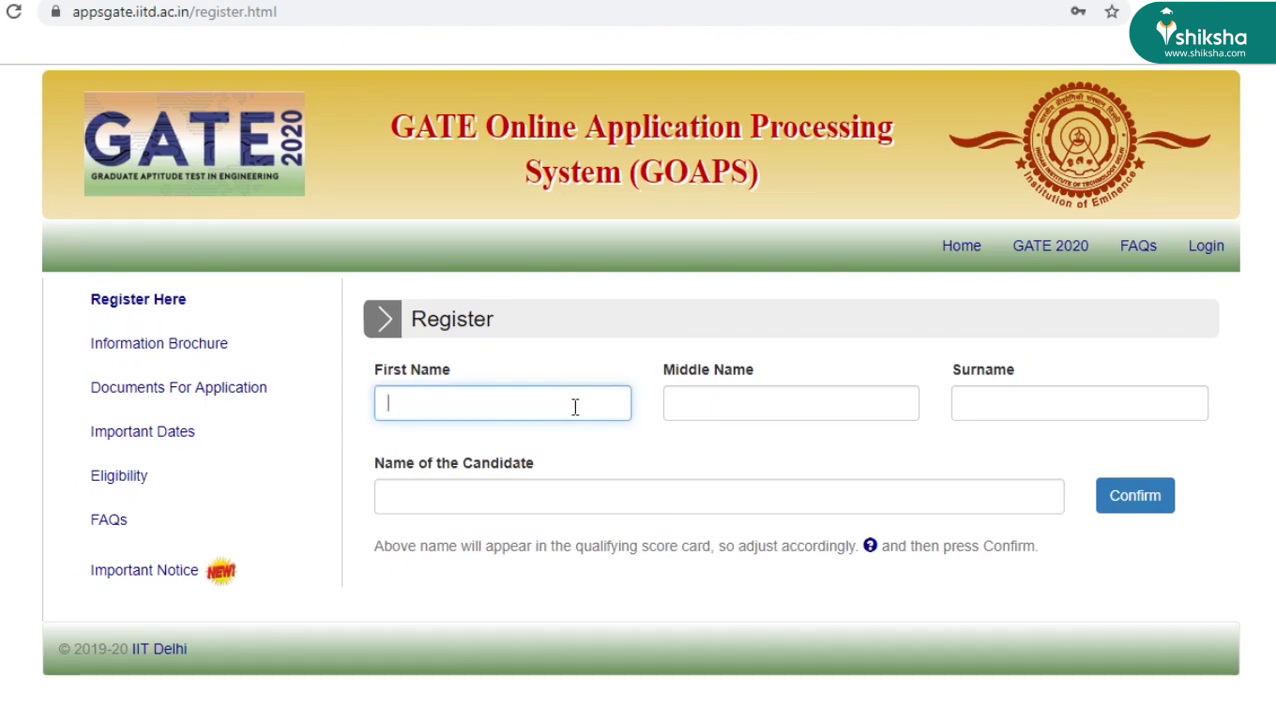
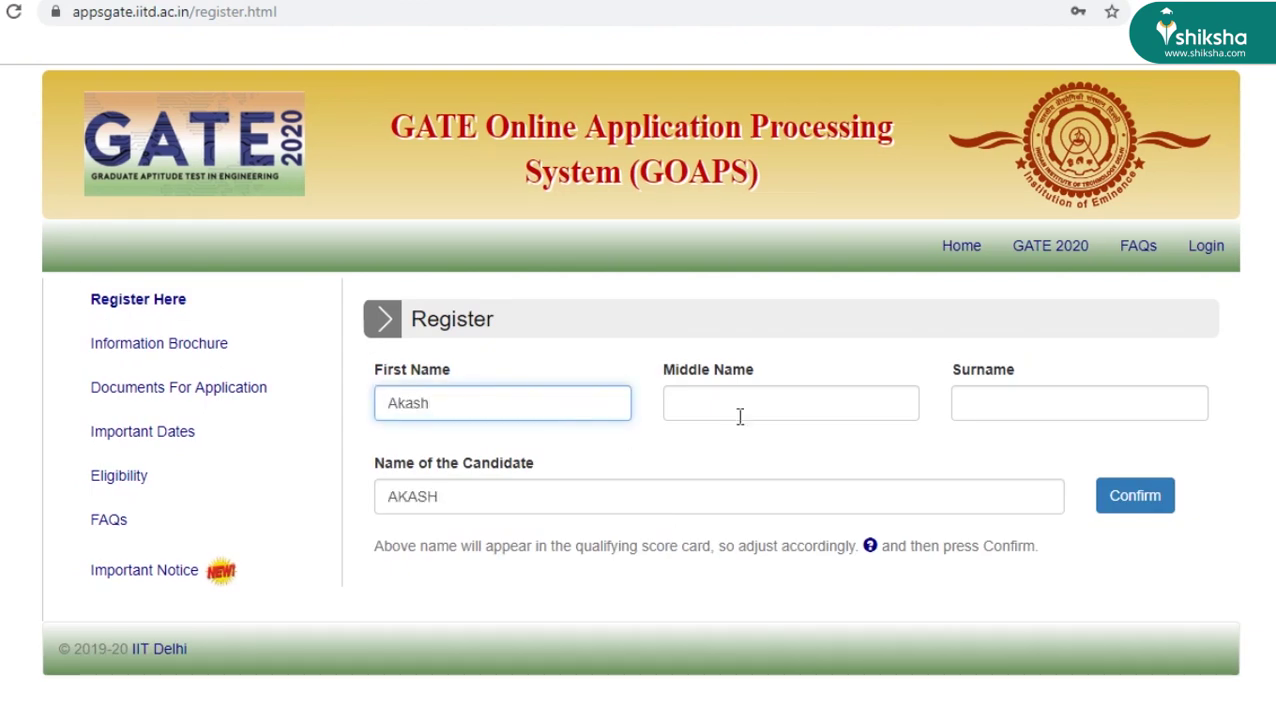
click(955, 406)
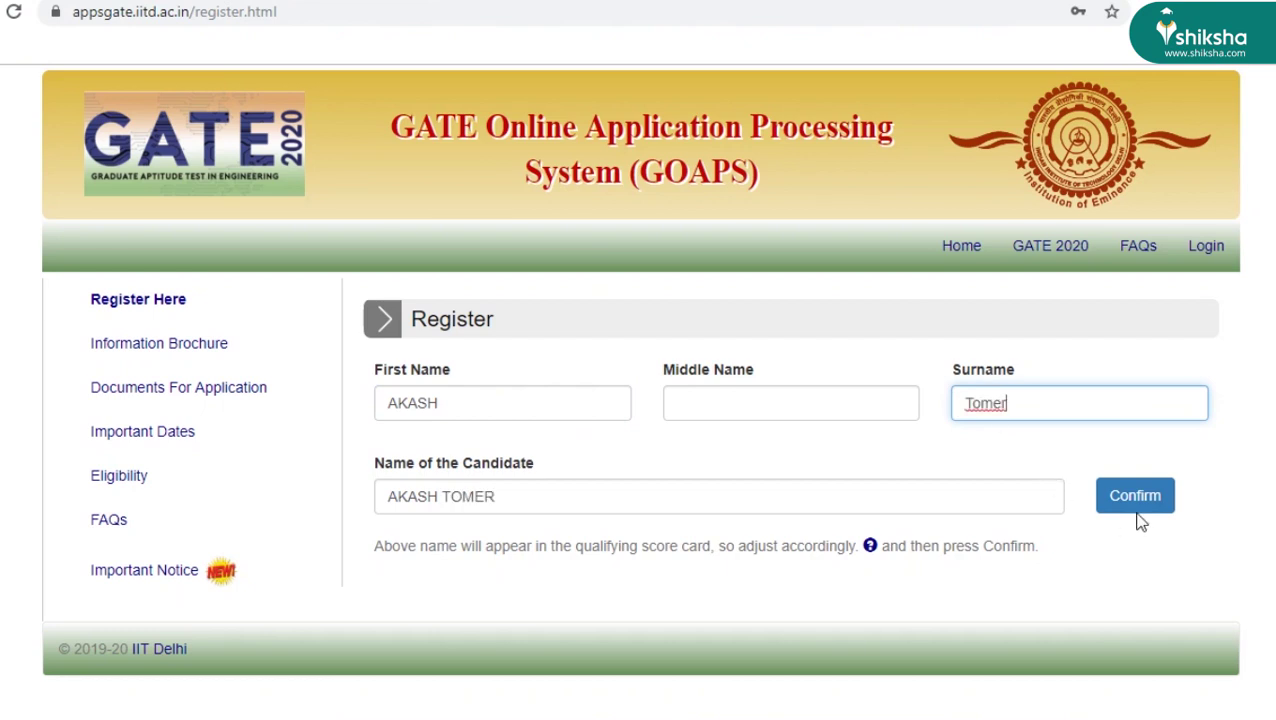
click(1137, 510)
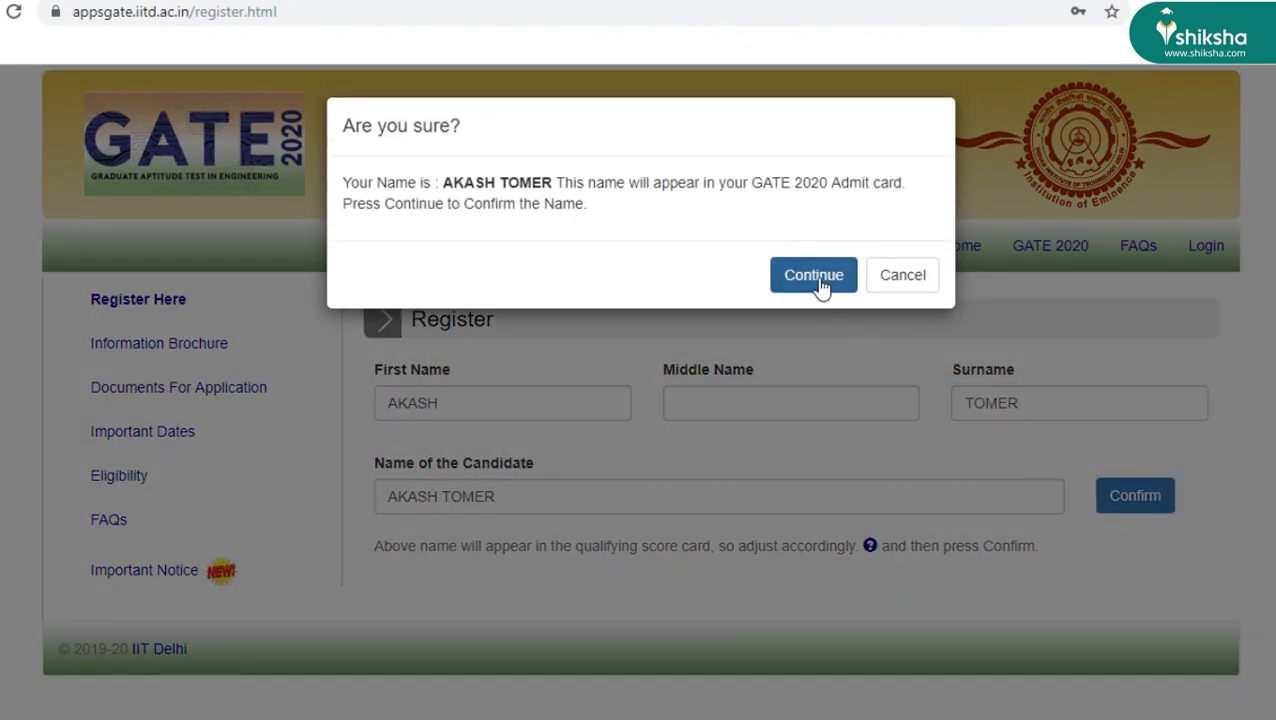
click(819, 284)
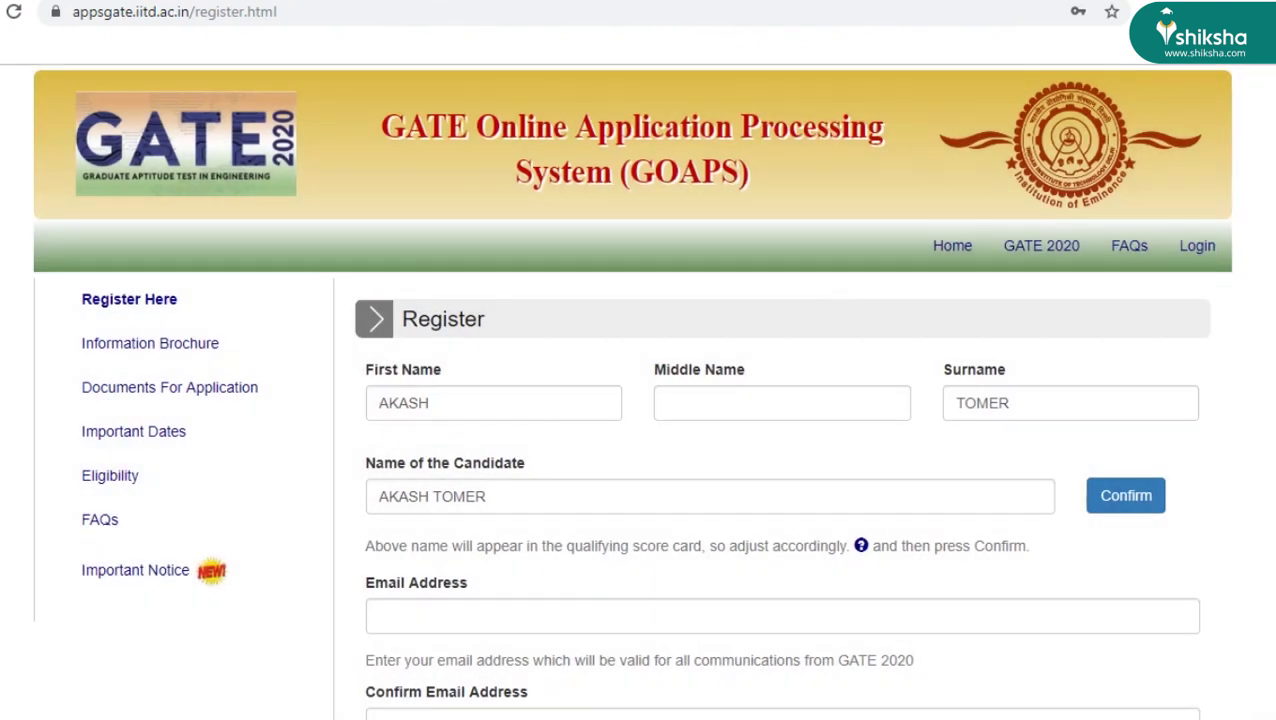
- Enter the candidate's email address and re-enter it to confirm
scroll(1262, 313, down, 2)
click(593, 446)
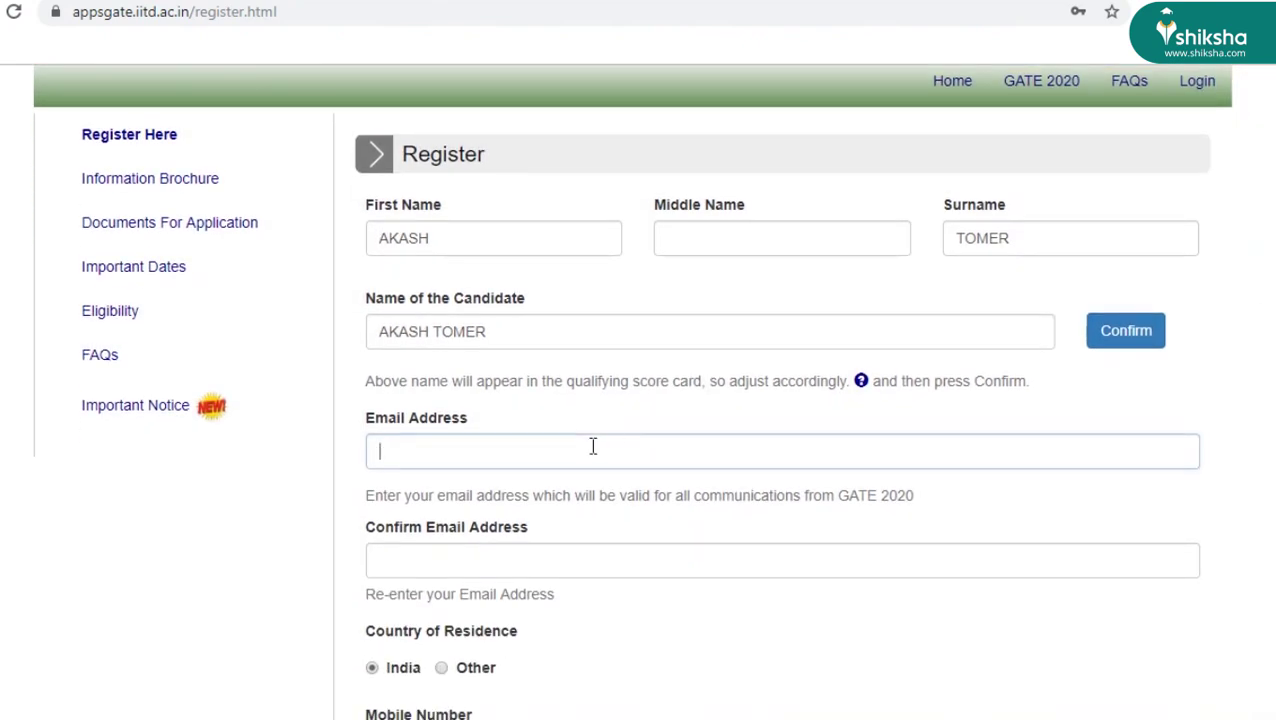
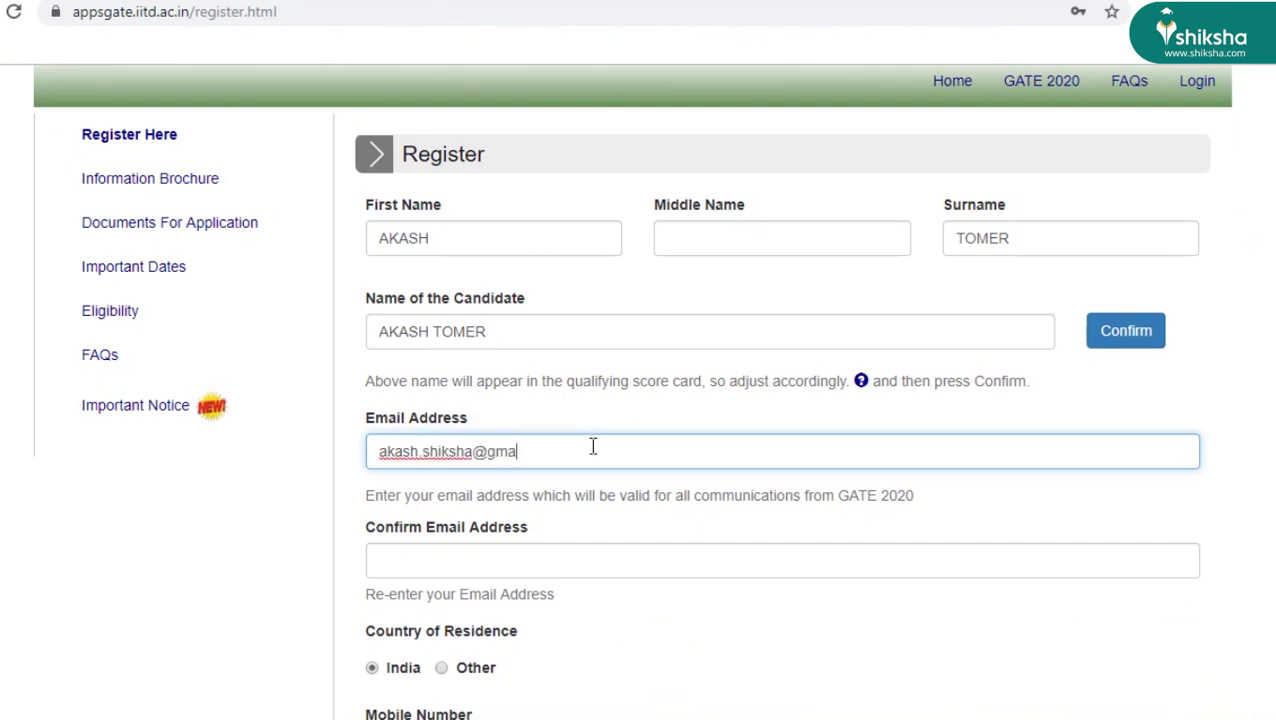
click(538, 567)
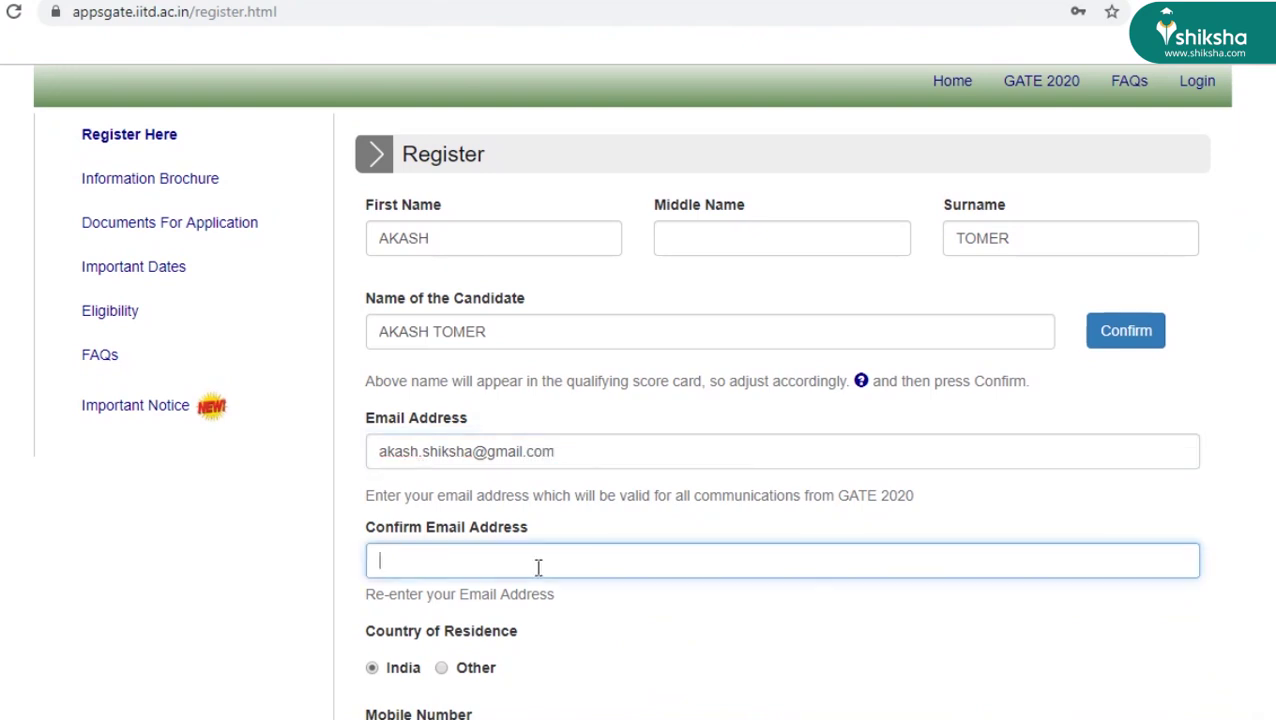
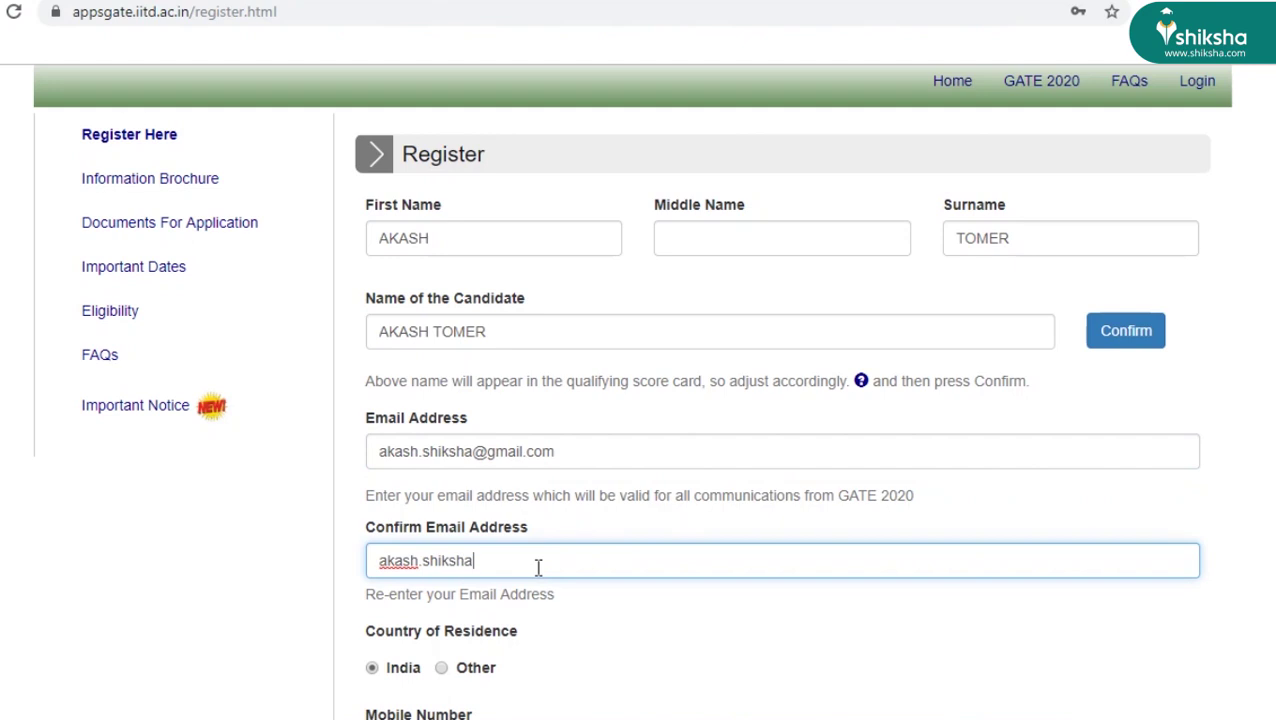
- Add the mobile number, account password and arithmetic answer 6, then submit the registration
scroll(751, 489, down, 3)
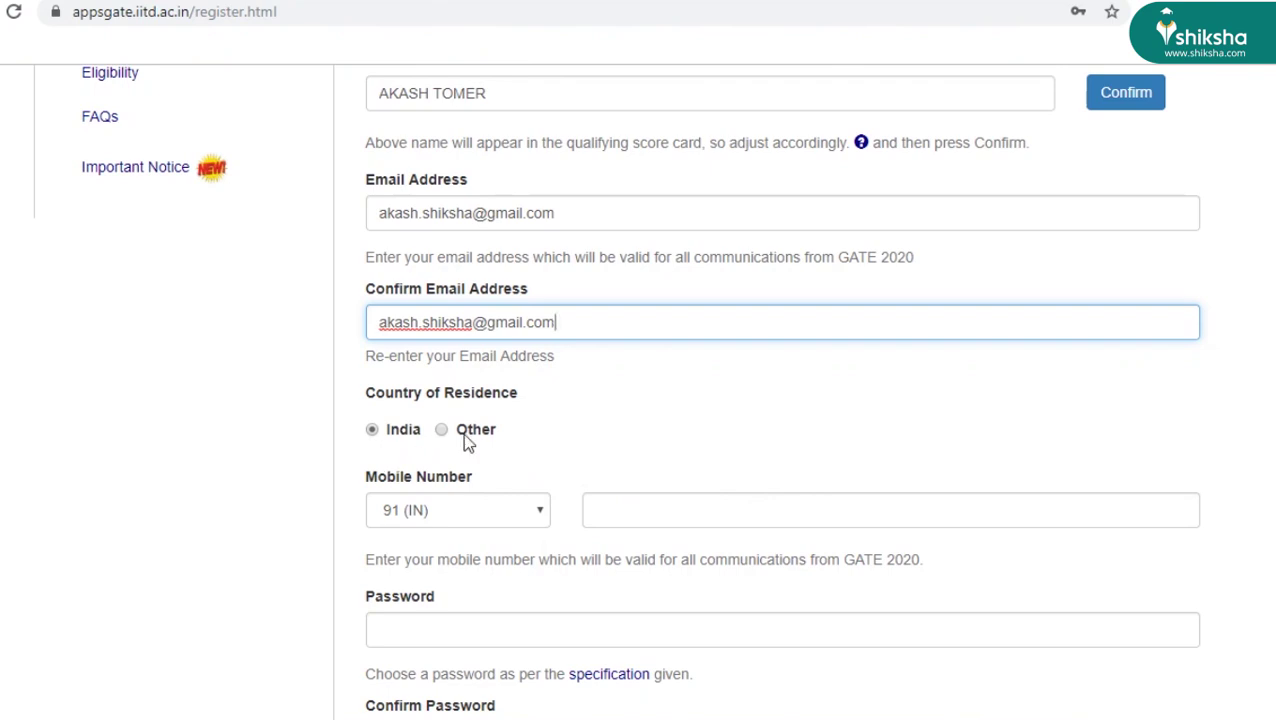
click(620, 505)
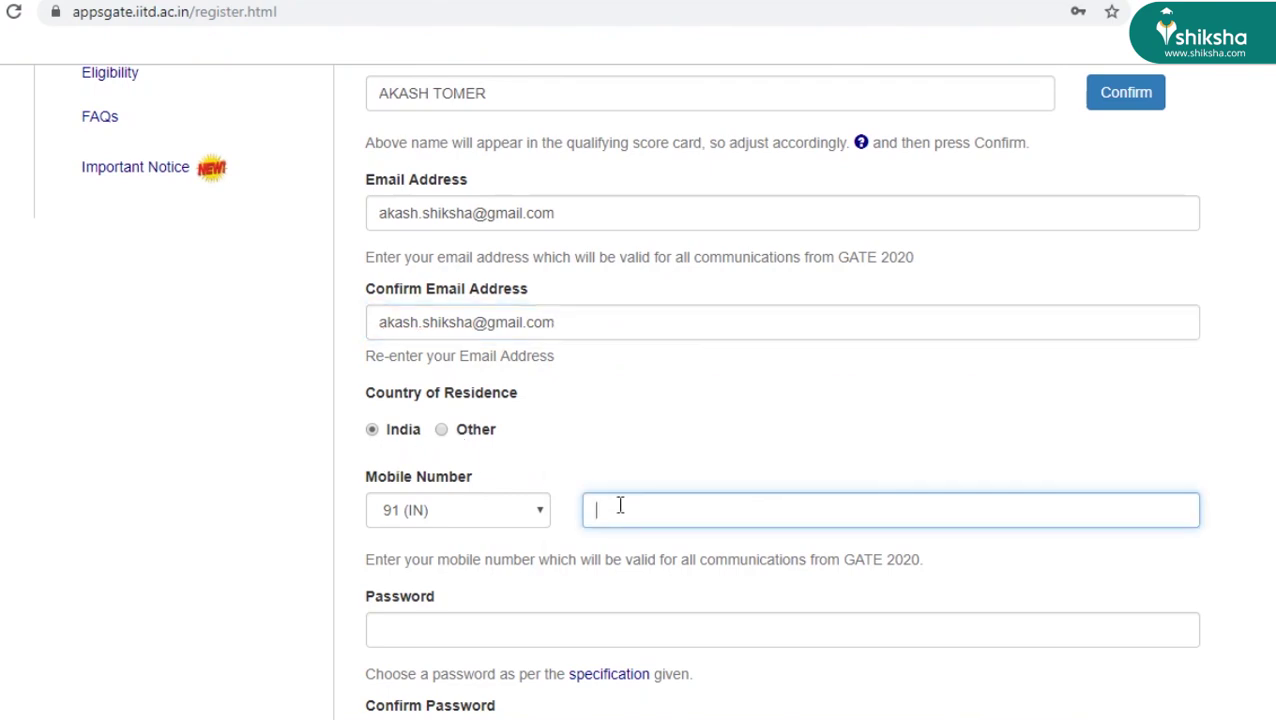
scroll(490, 521, down, 2)
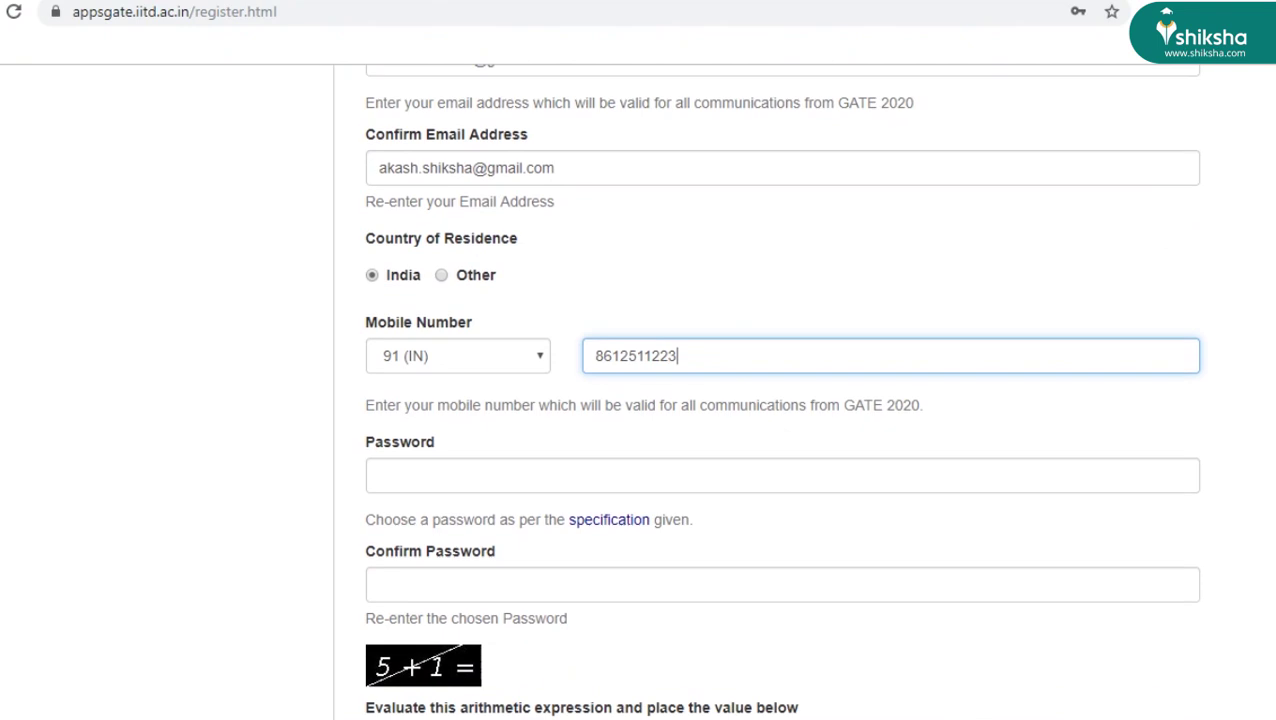
click(449, 461)
text(•)
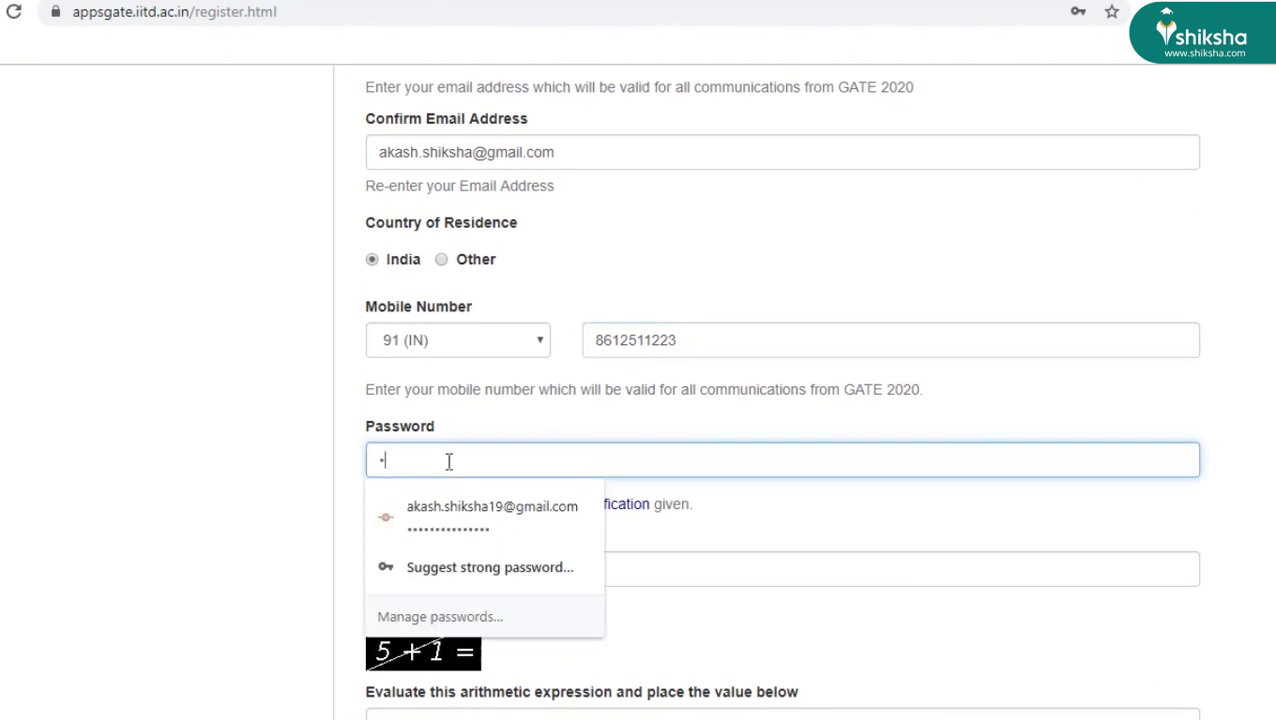
text(••••)
click(679, 567)
text(•••••)
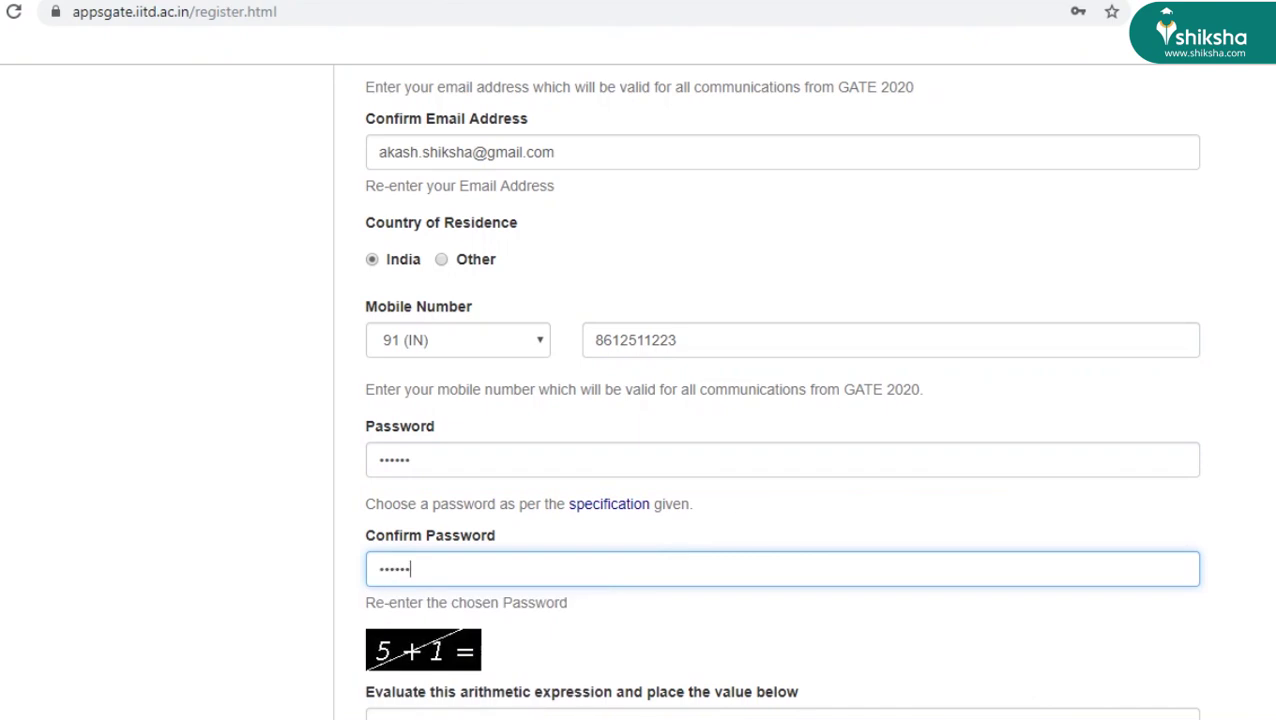
scroll(561, 666, down, 3)
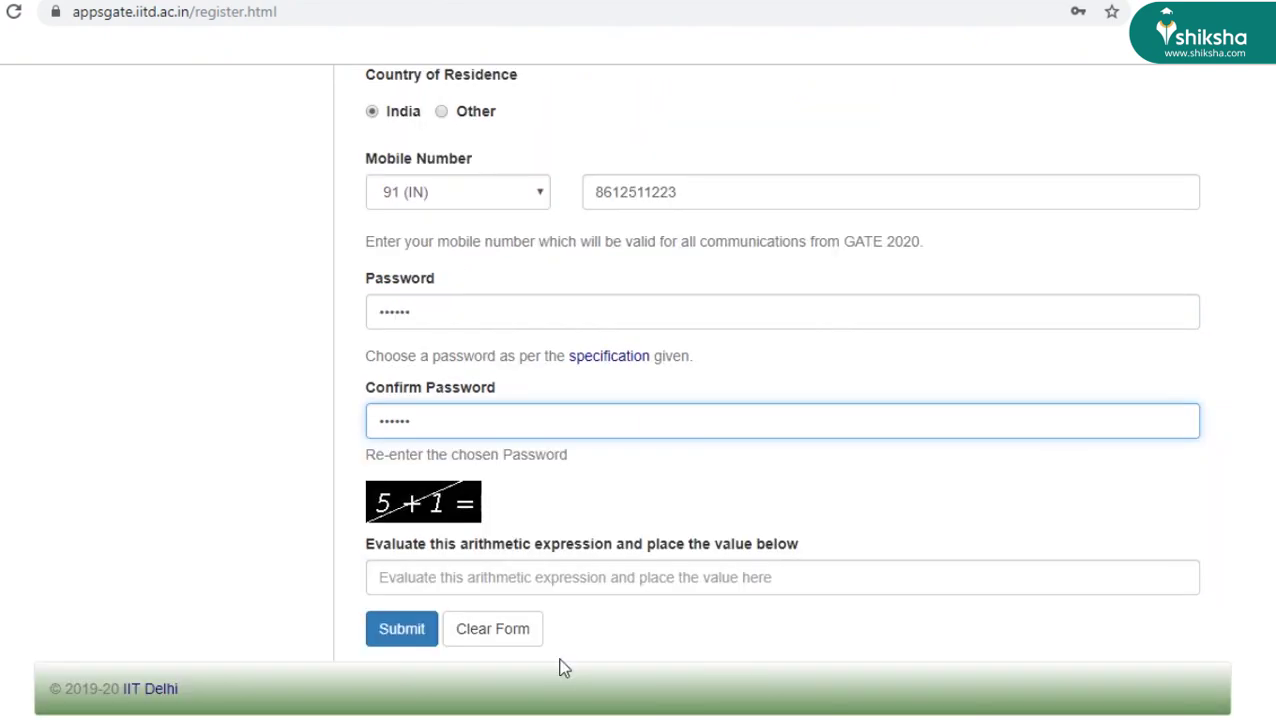
click(498, 580)
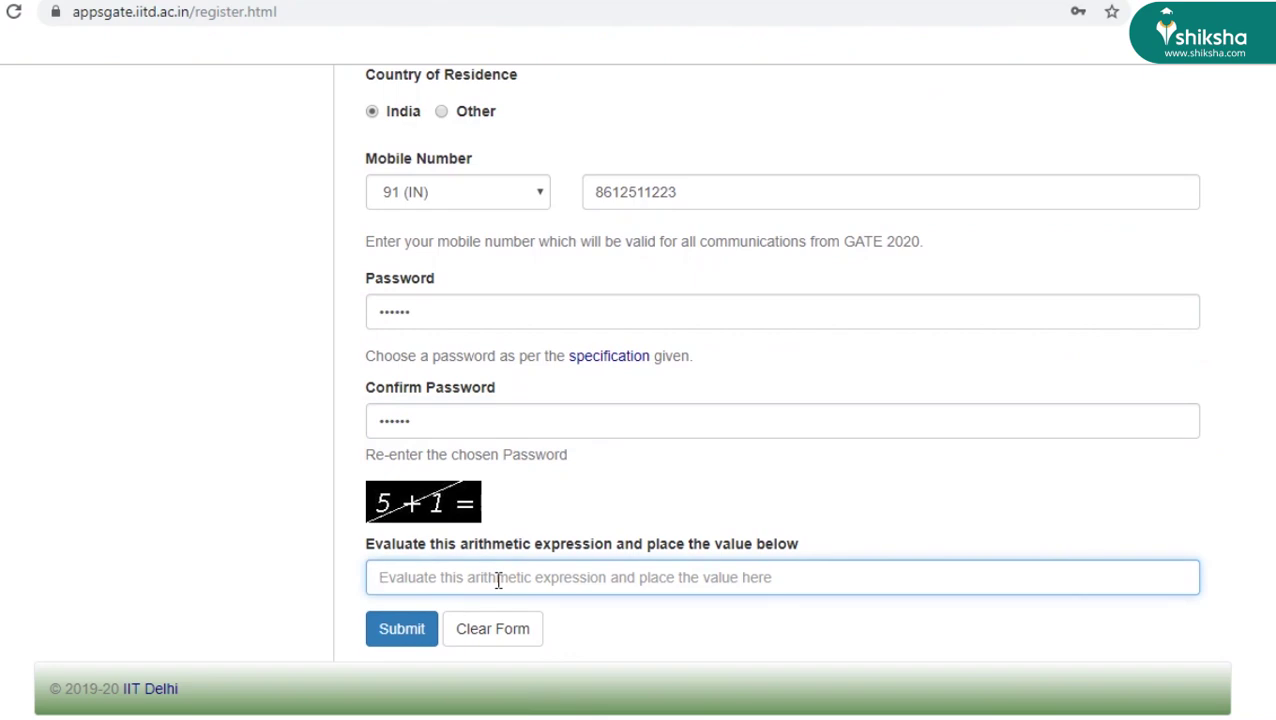
text(6)
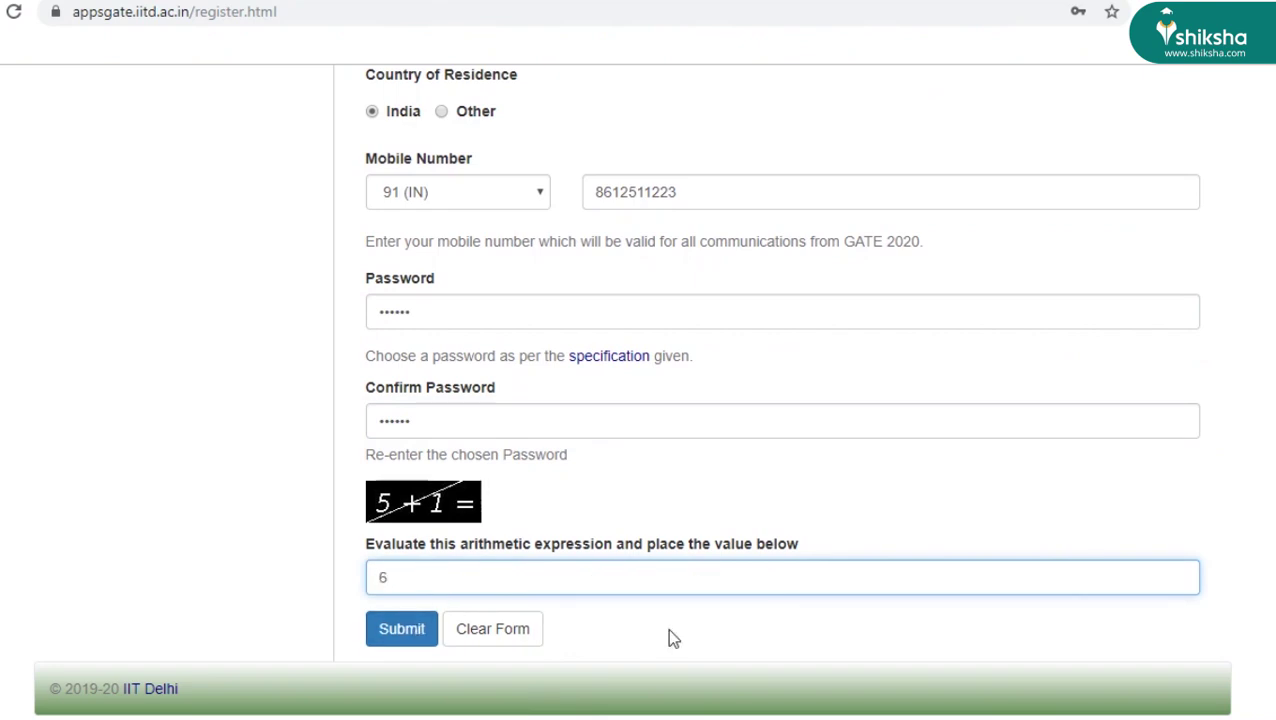
key(Return)
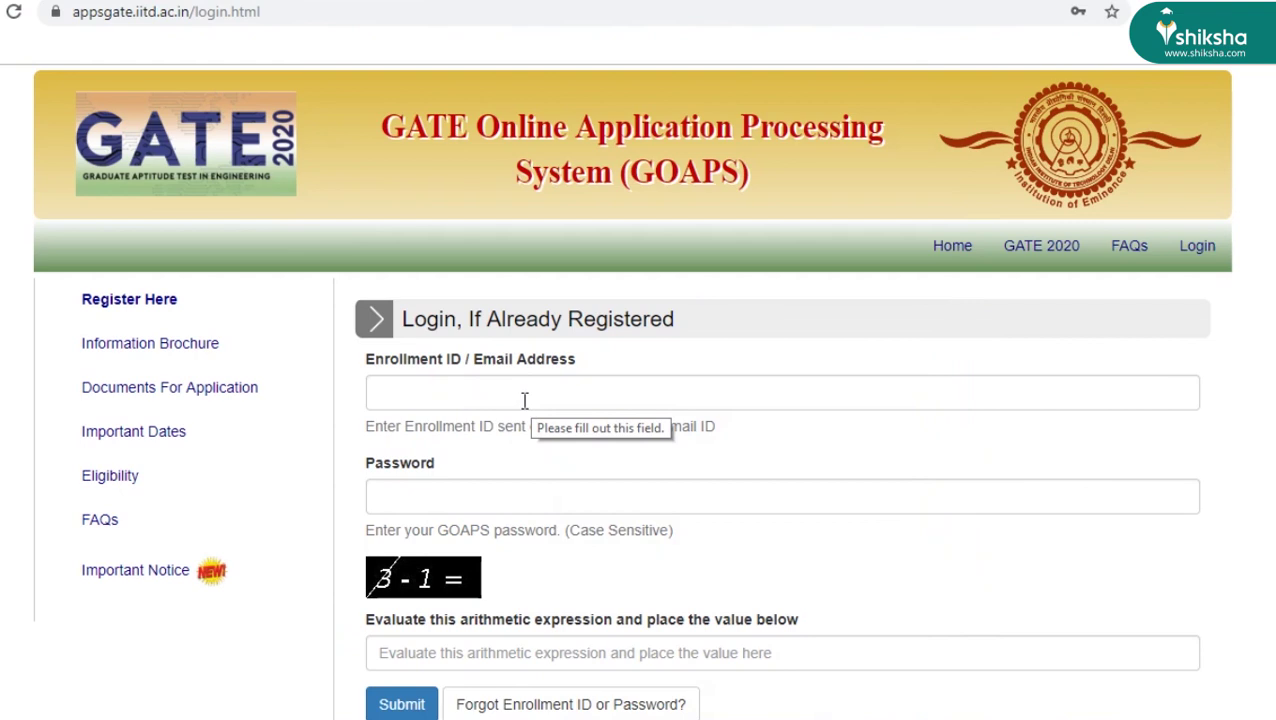
click(524, 400)
key(ctrl+v)
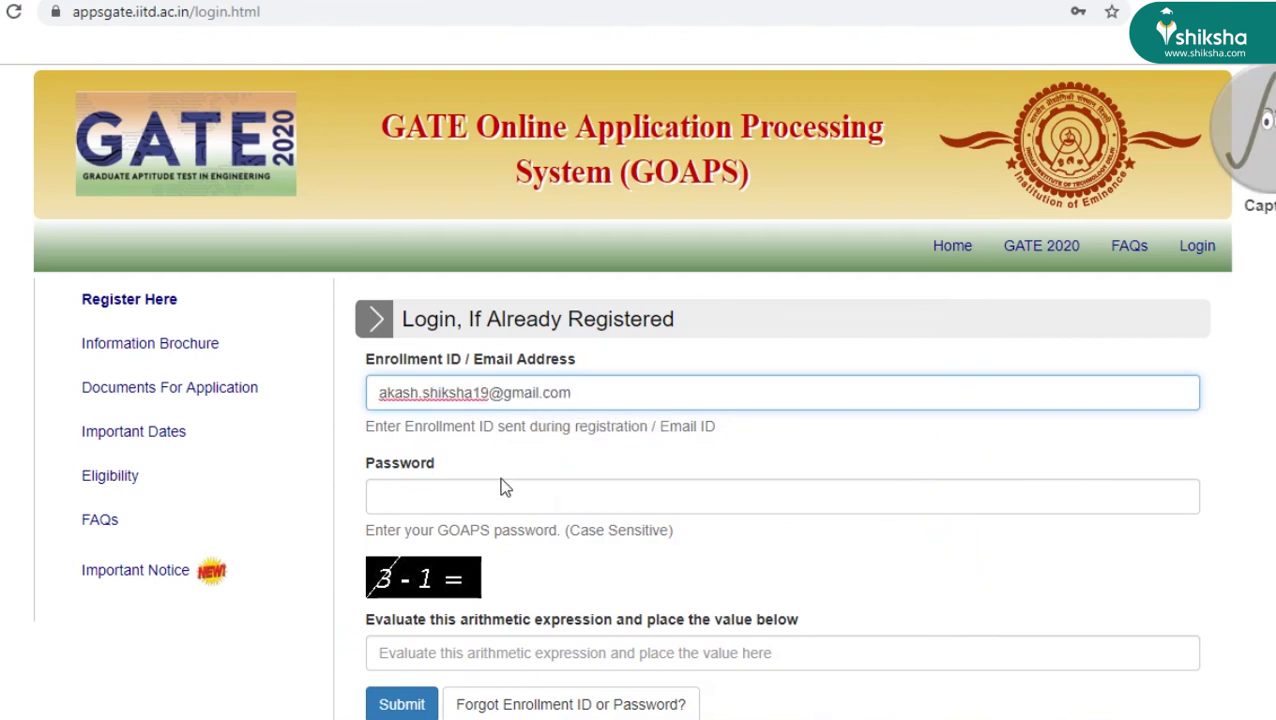
click(487, 490)
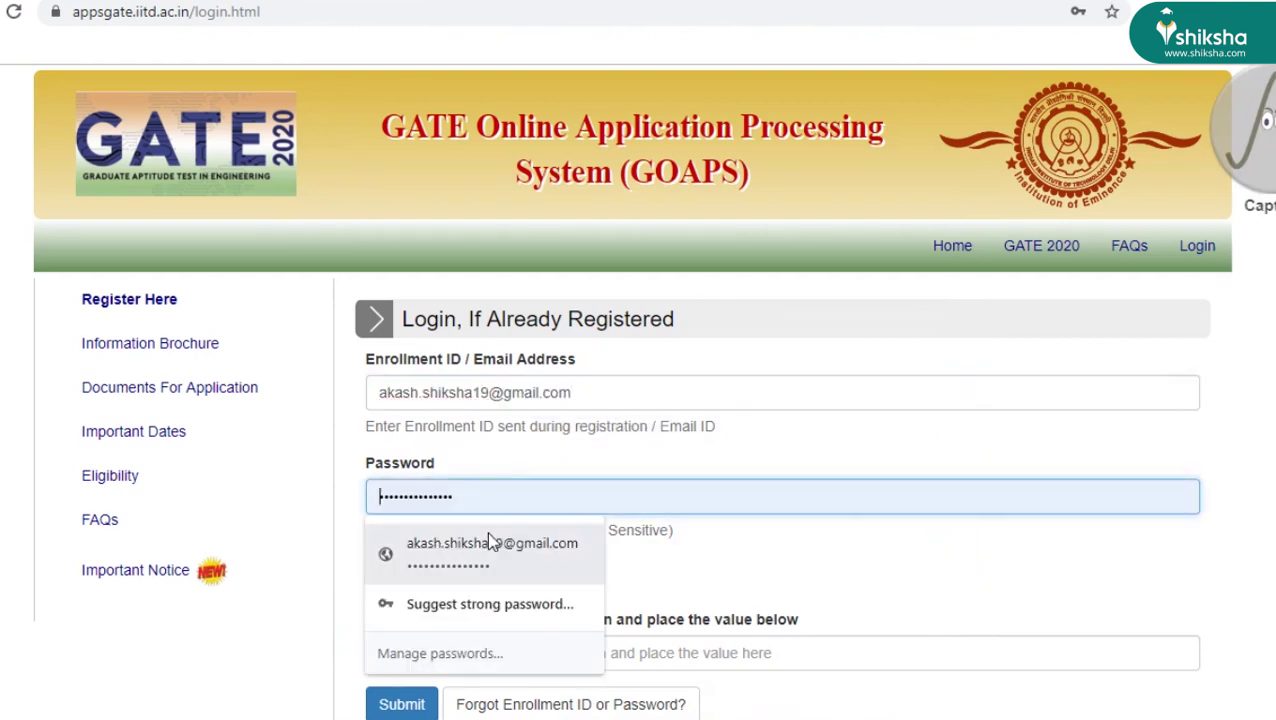
click(487, 545)
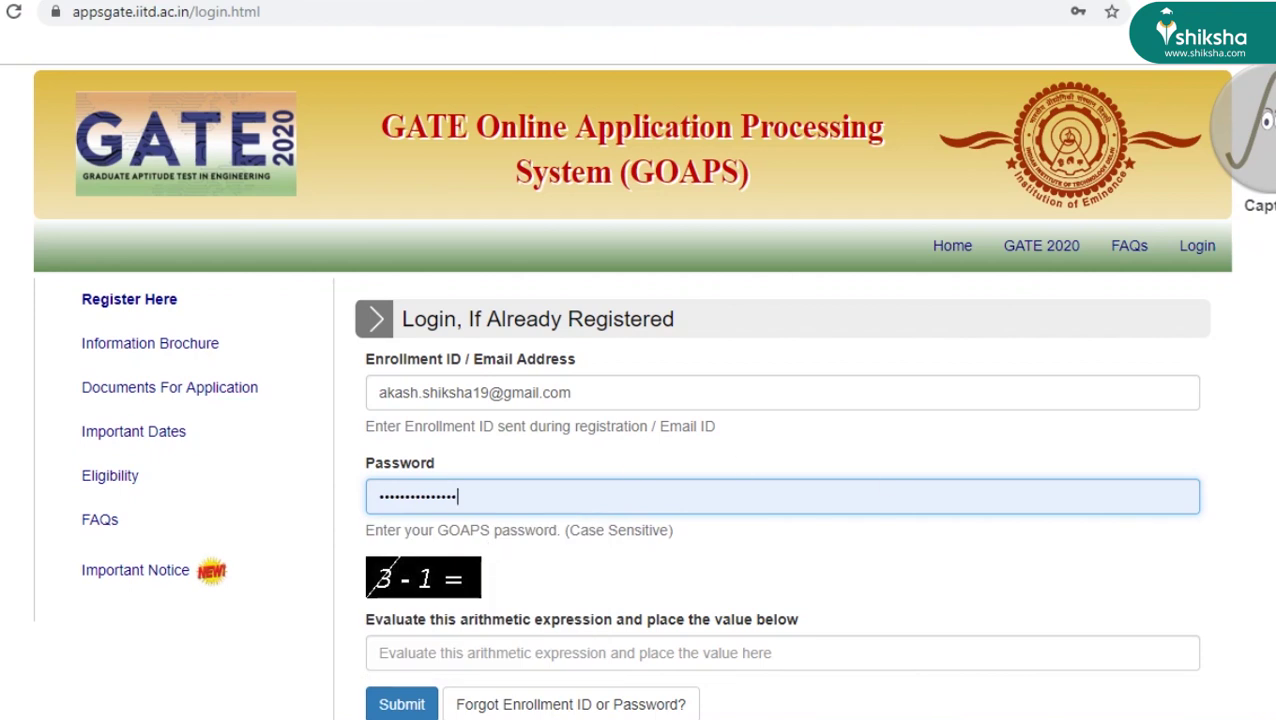
scroll(670, 580, down, 2)
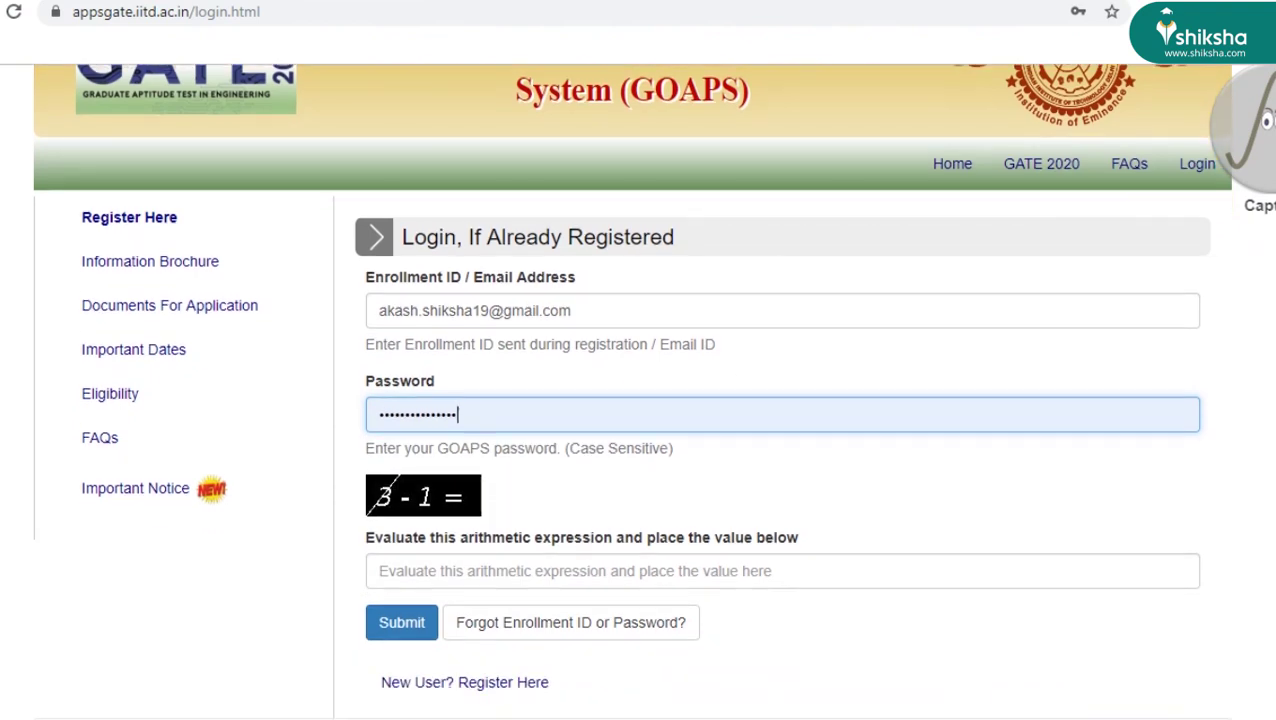
click(641, 578)
text(2)
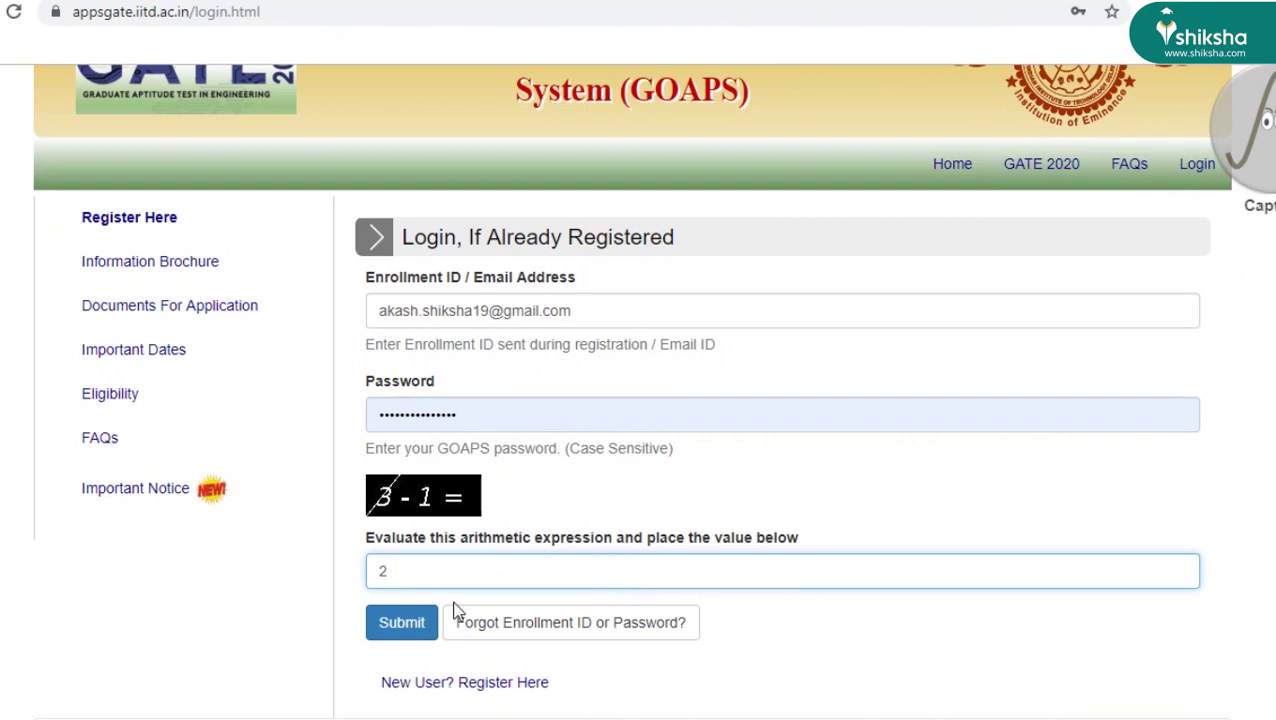
click(402, 623)
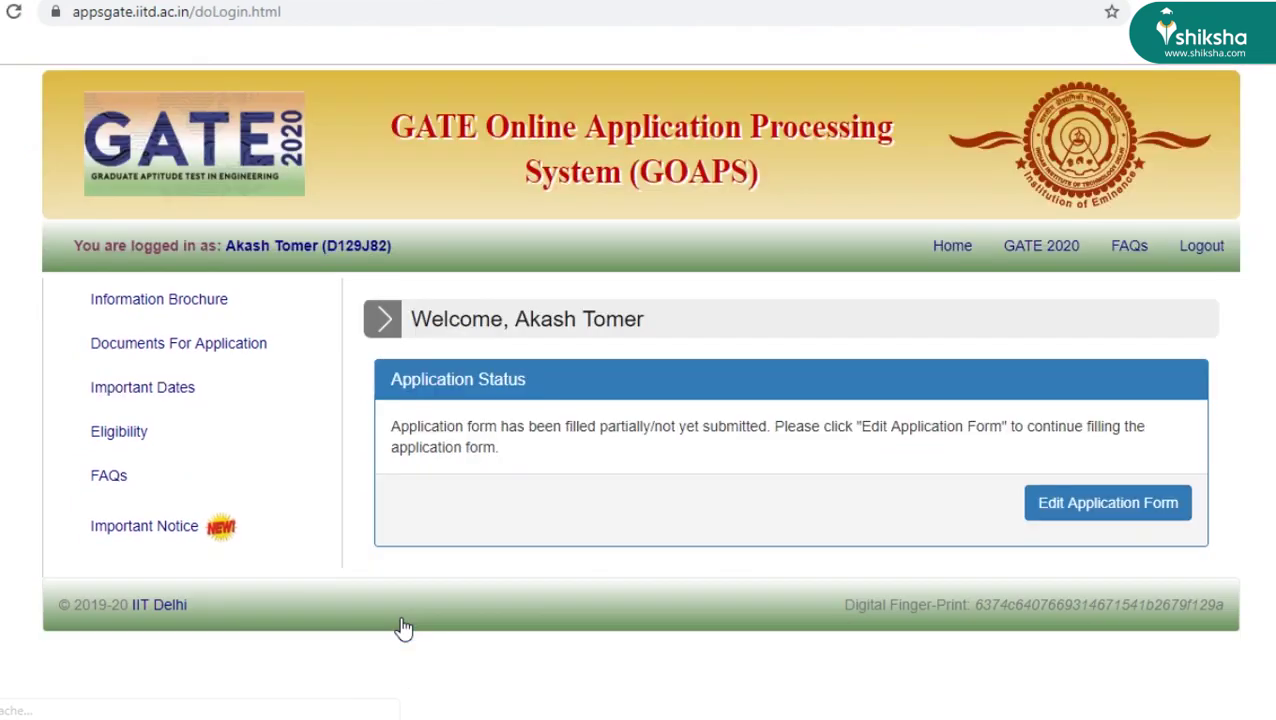
click(1092, 523)
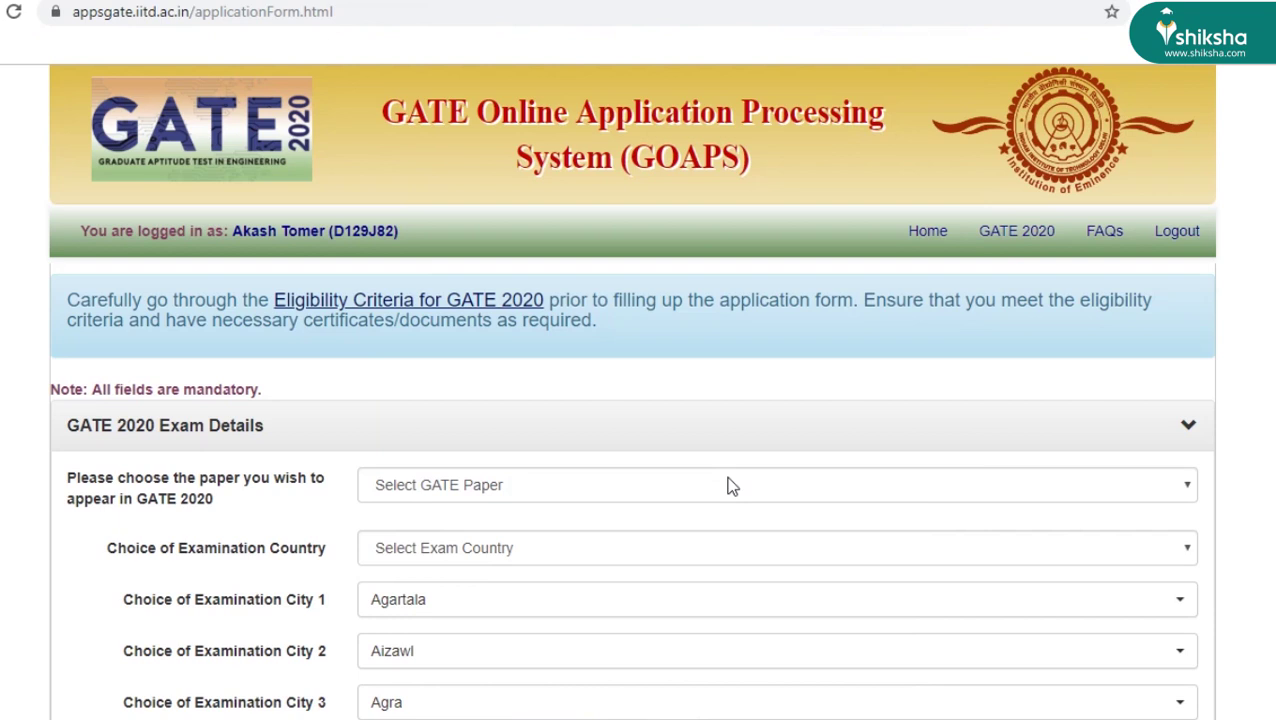
click(478, 305)
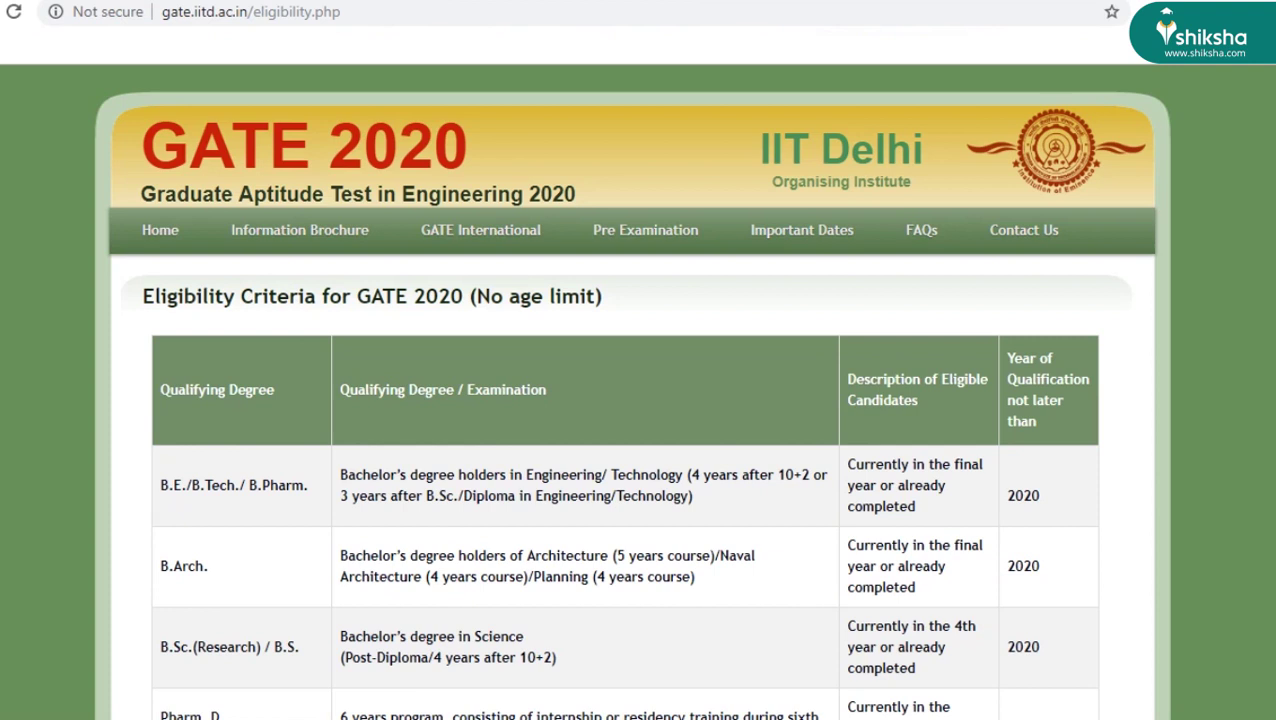
scroll(625, 390, down, 6)
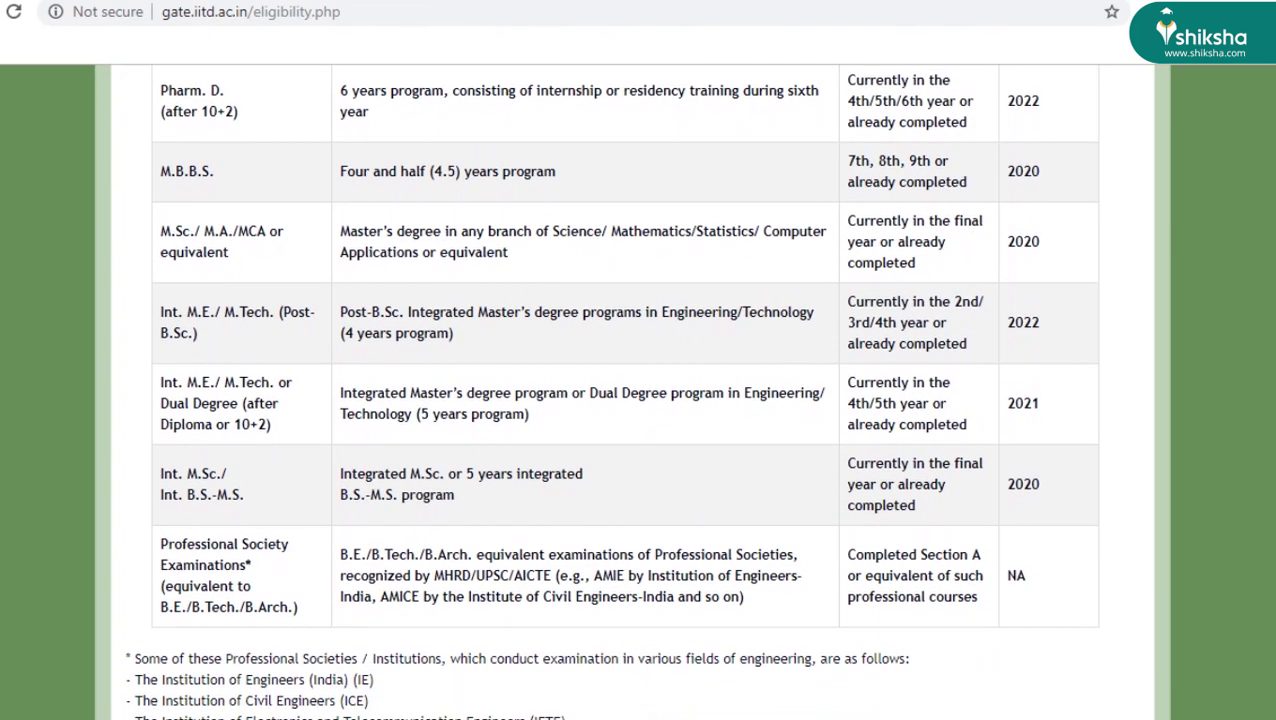
scroll(631, 390, up, 6)
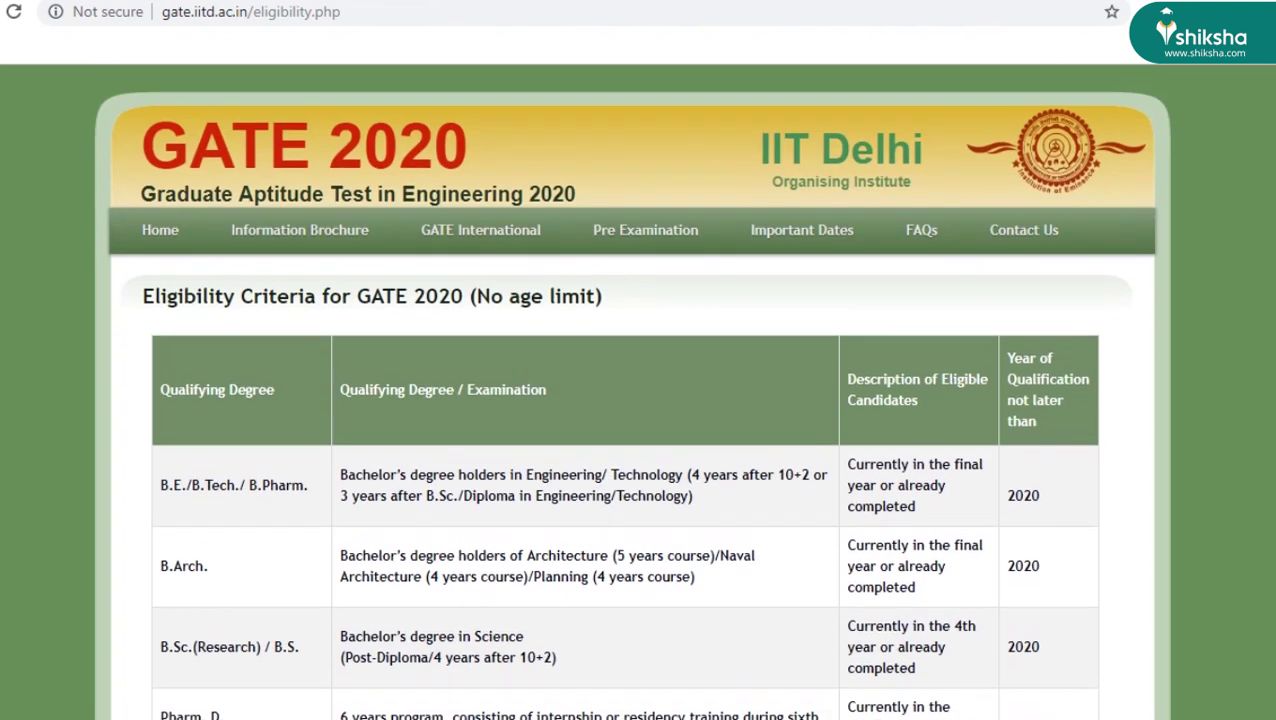
key(ctrl+w)
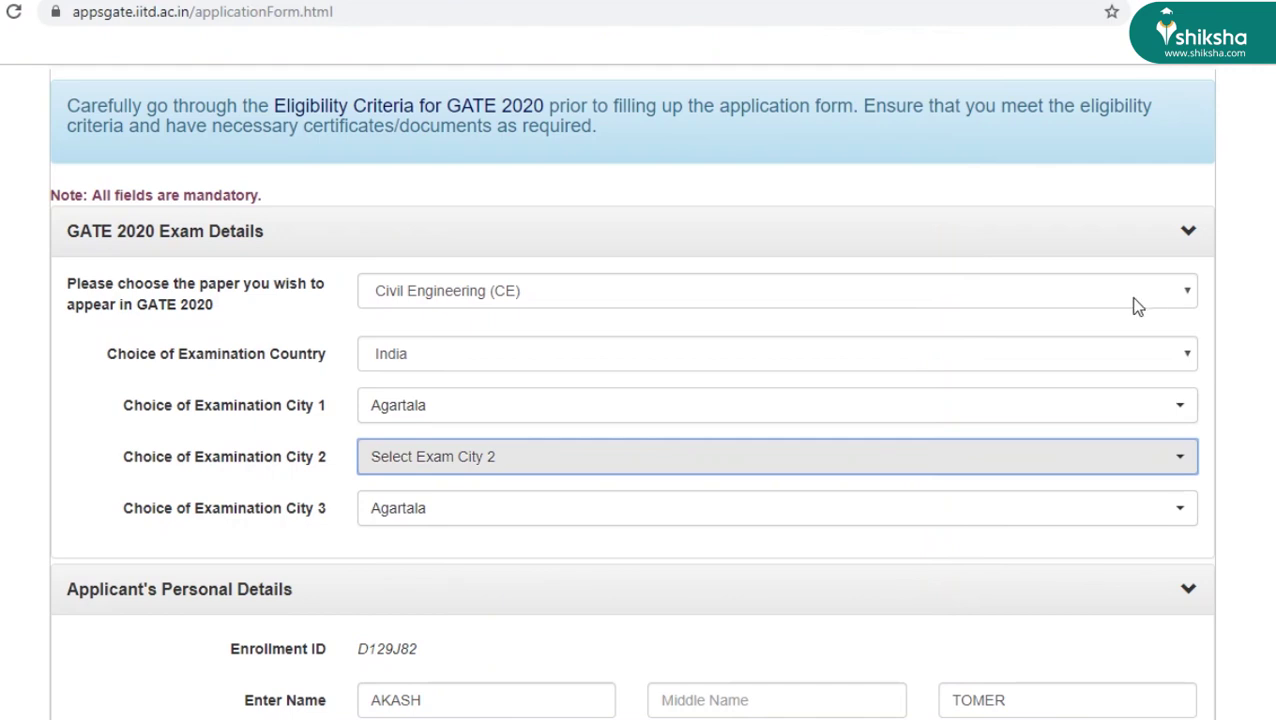
- Select Civil Engineering (CE) as the GATE paper and India as exam country
click(1139, 302)
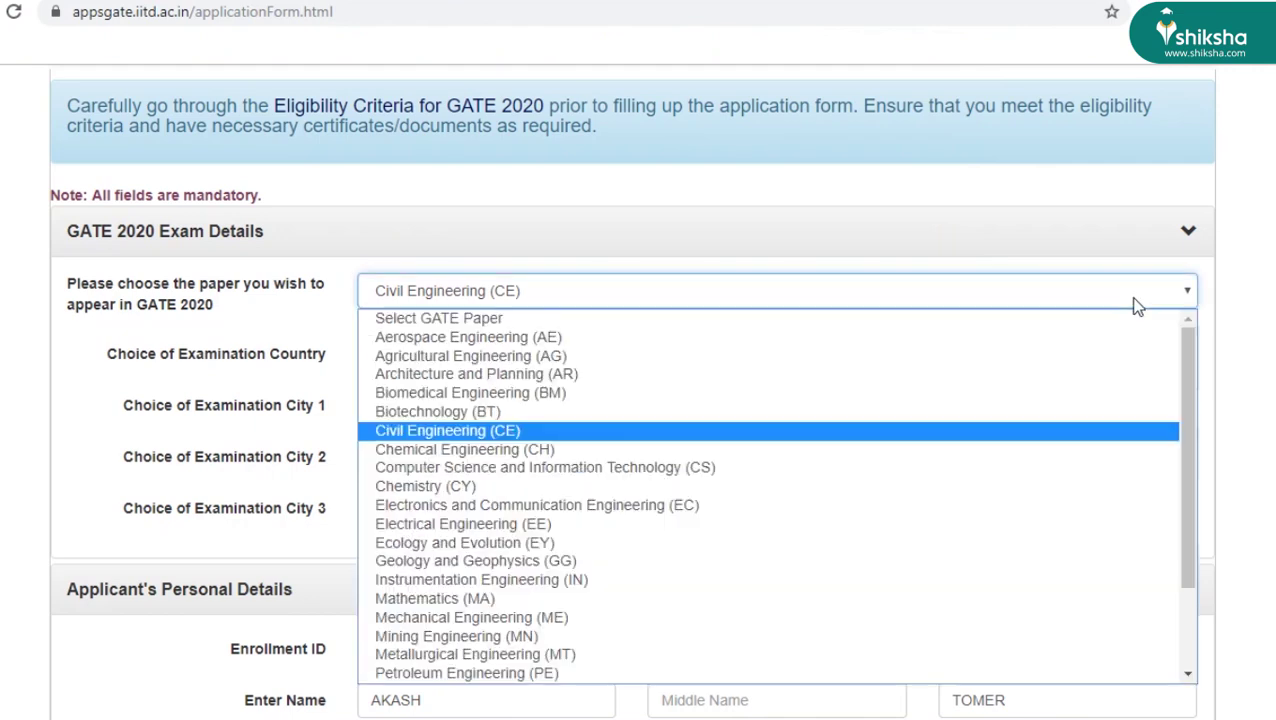
click(995, 432)
click(815, 356)
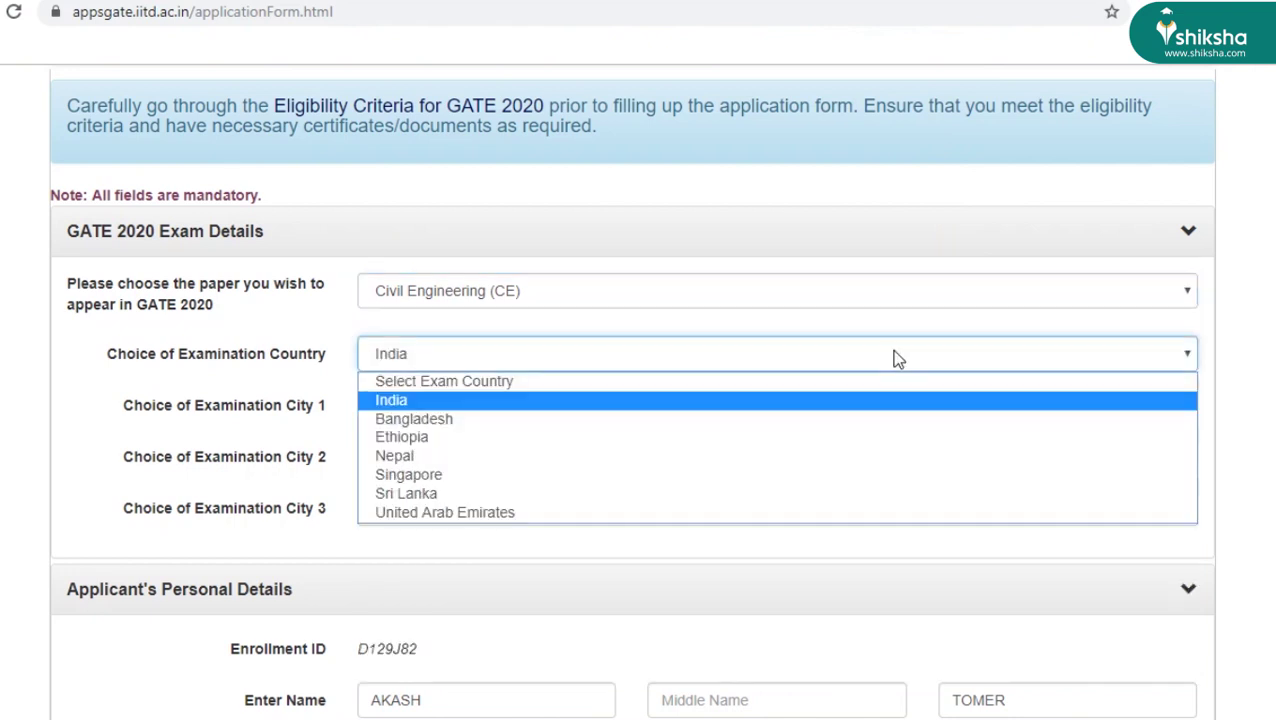
click(866, 405)
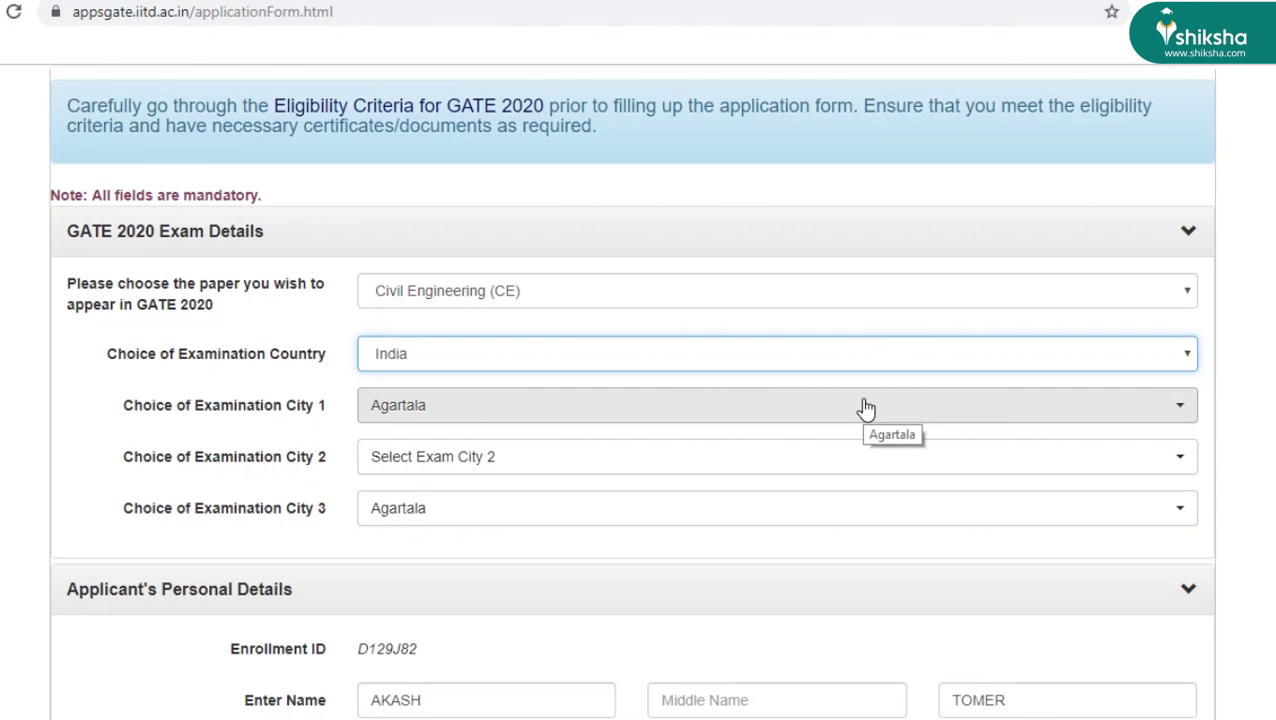
- Choose exam cities Agartala, Aizawl and Agra as choices 1 to 3
click(864, 407)
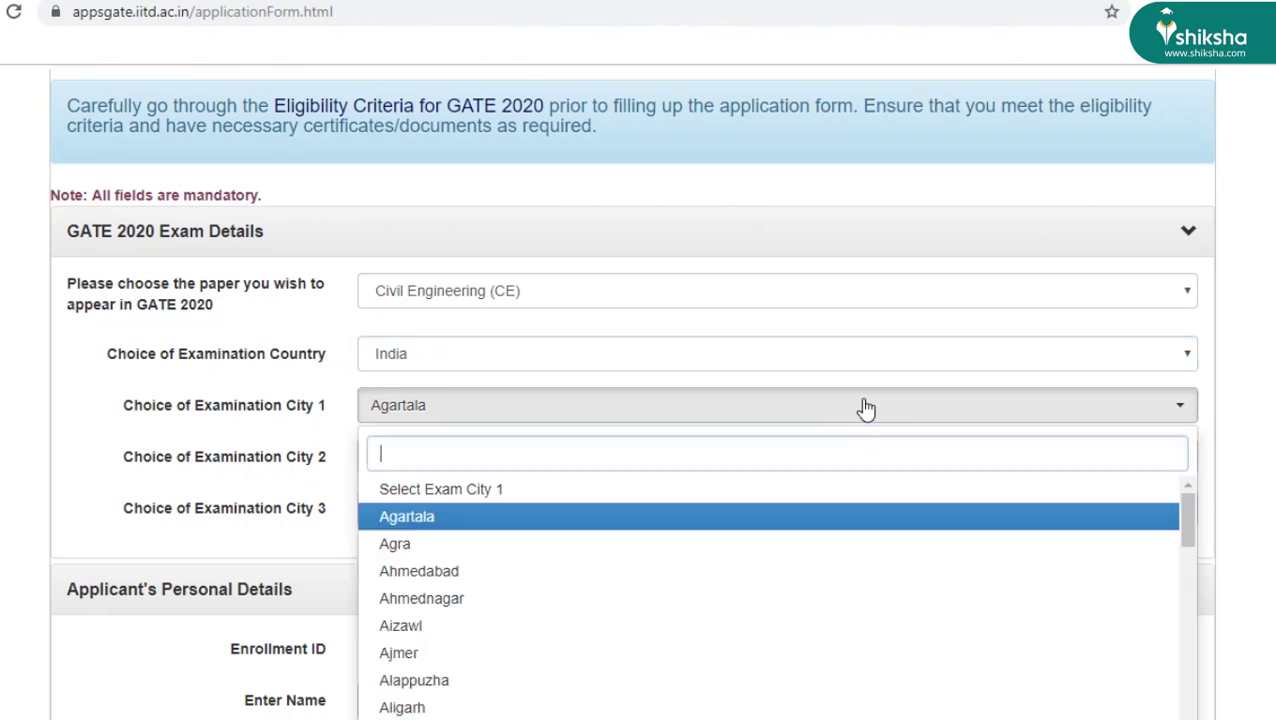
click(736, 515)
click(713, 466)
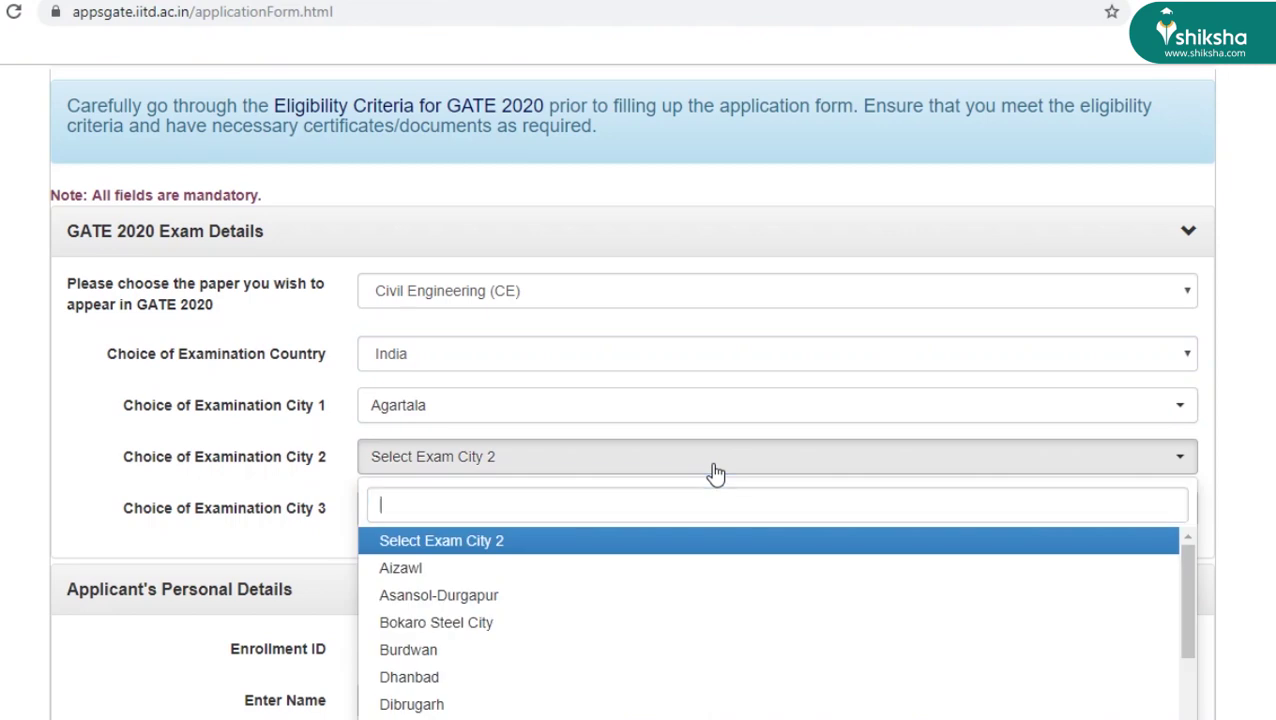
click(593, 572)
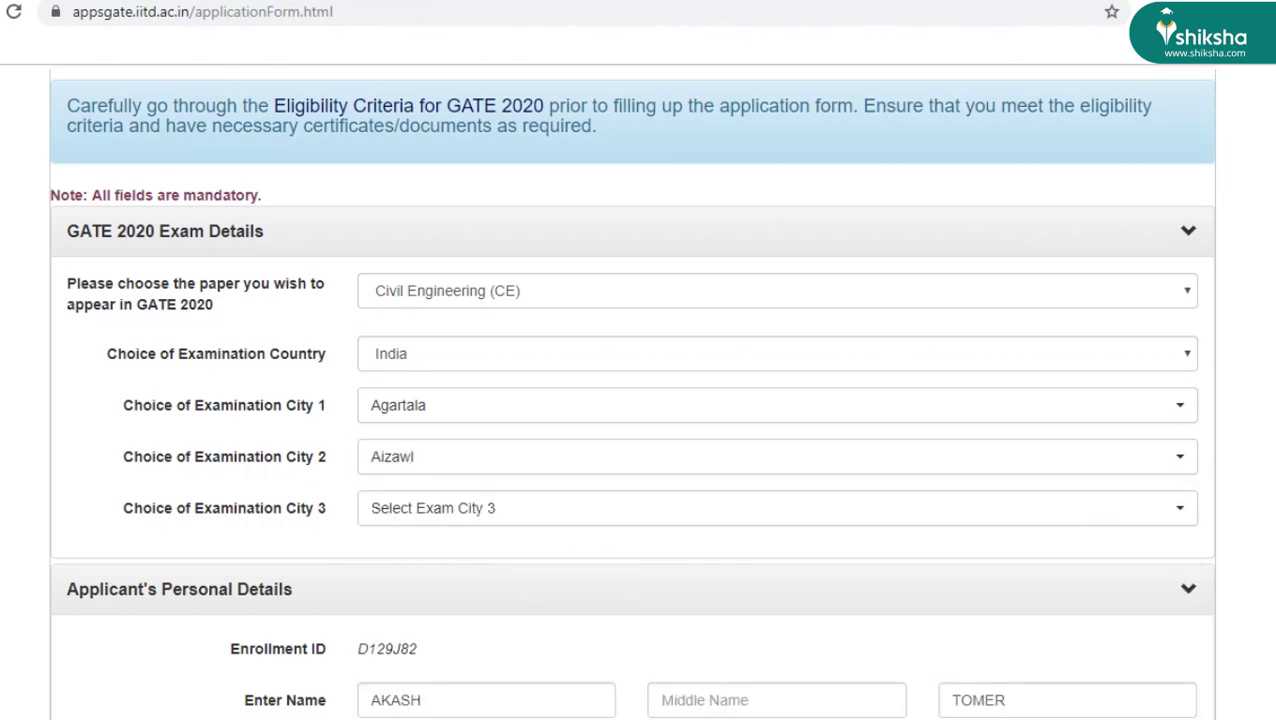
scroll(1196, 222, down, 3)
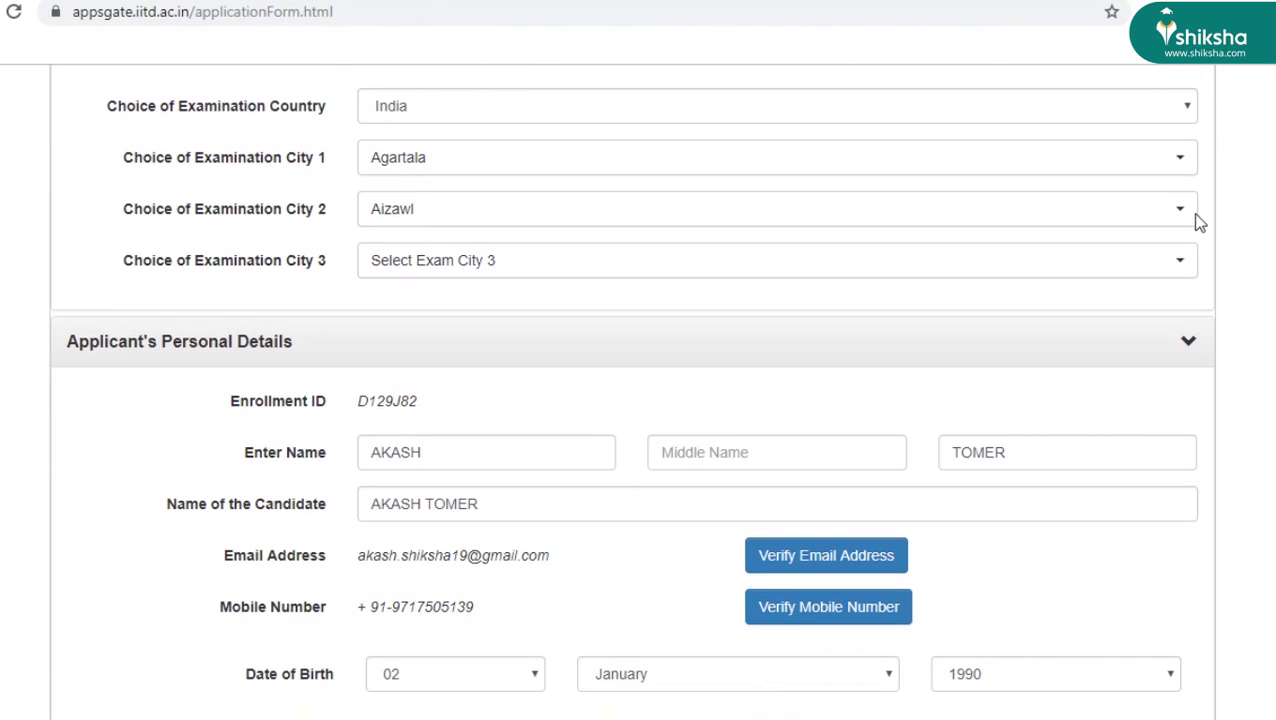
click(1128, 261)
click(971, 387)
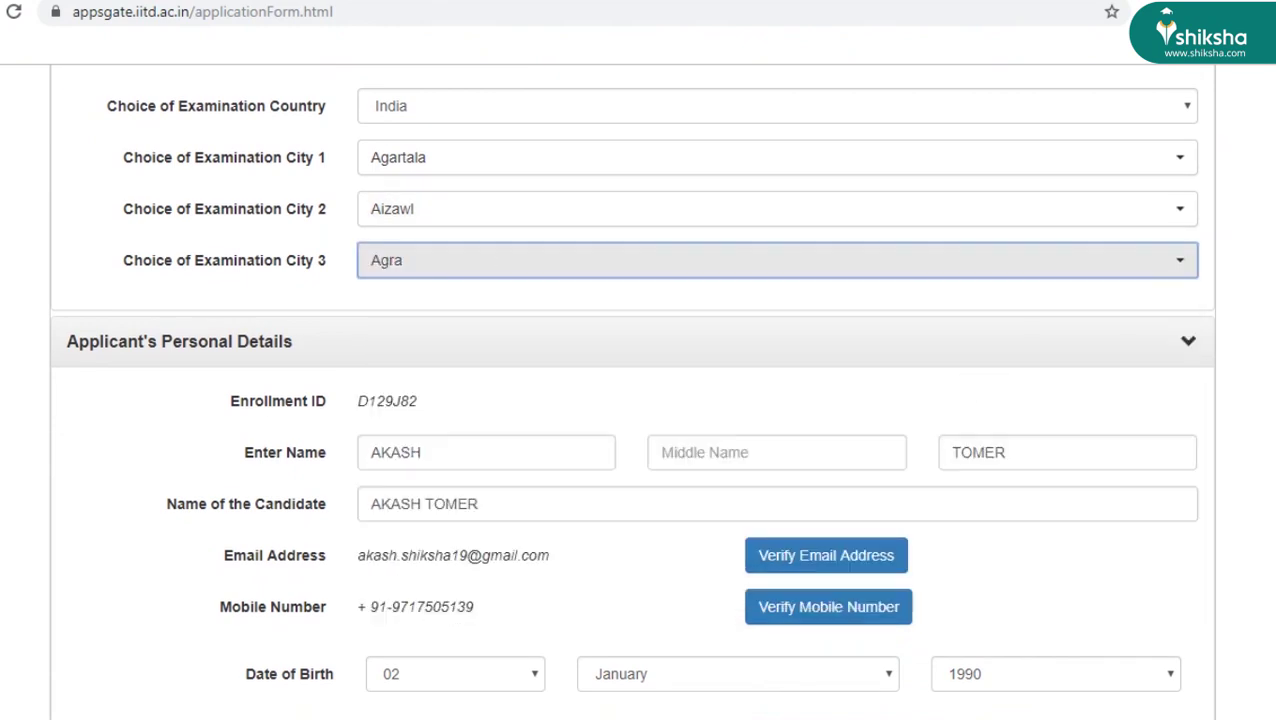
scroll(631, 391, down, 3)
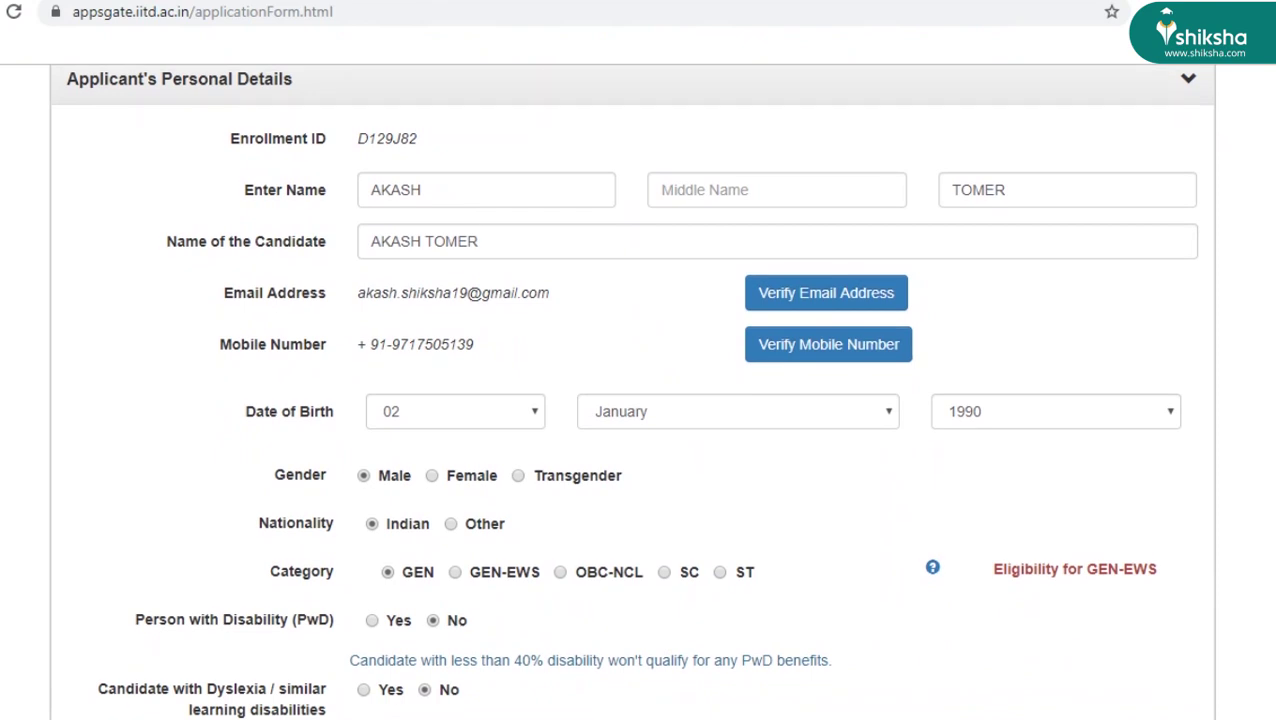
scroll(631, 391, down, 2)
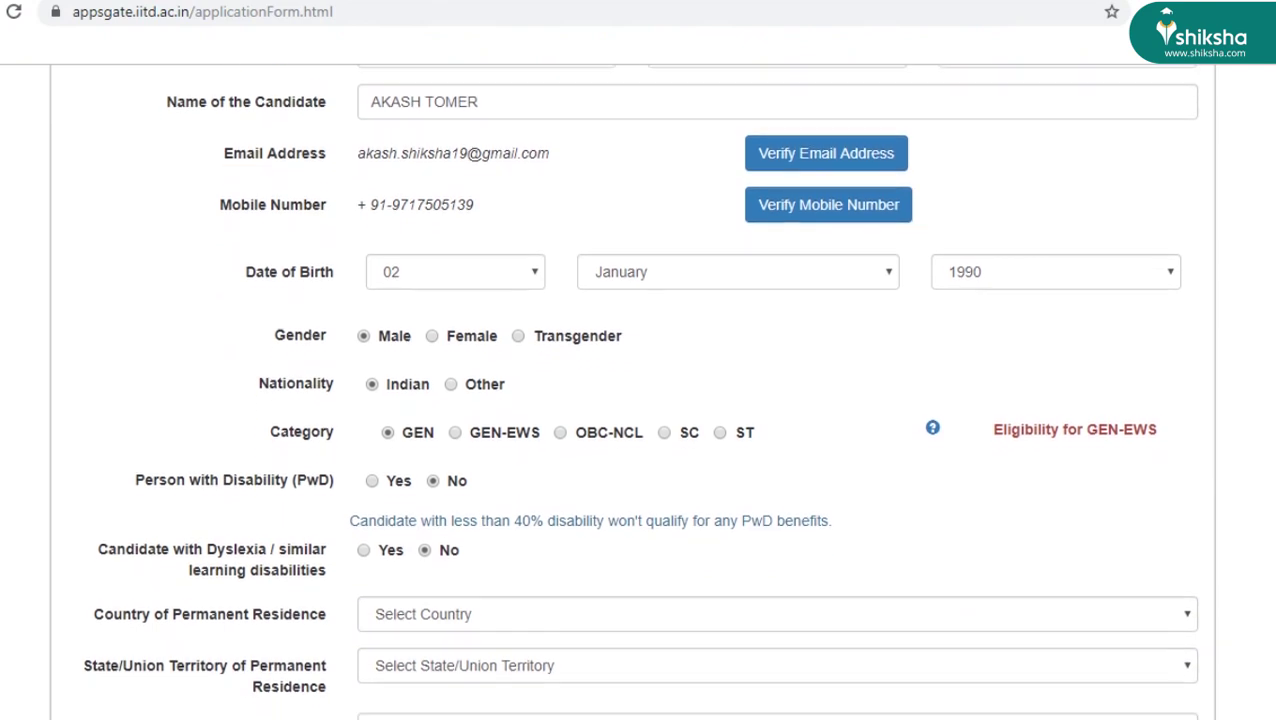
scroll(631, 391, up, 1)
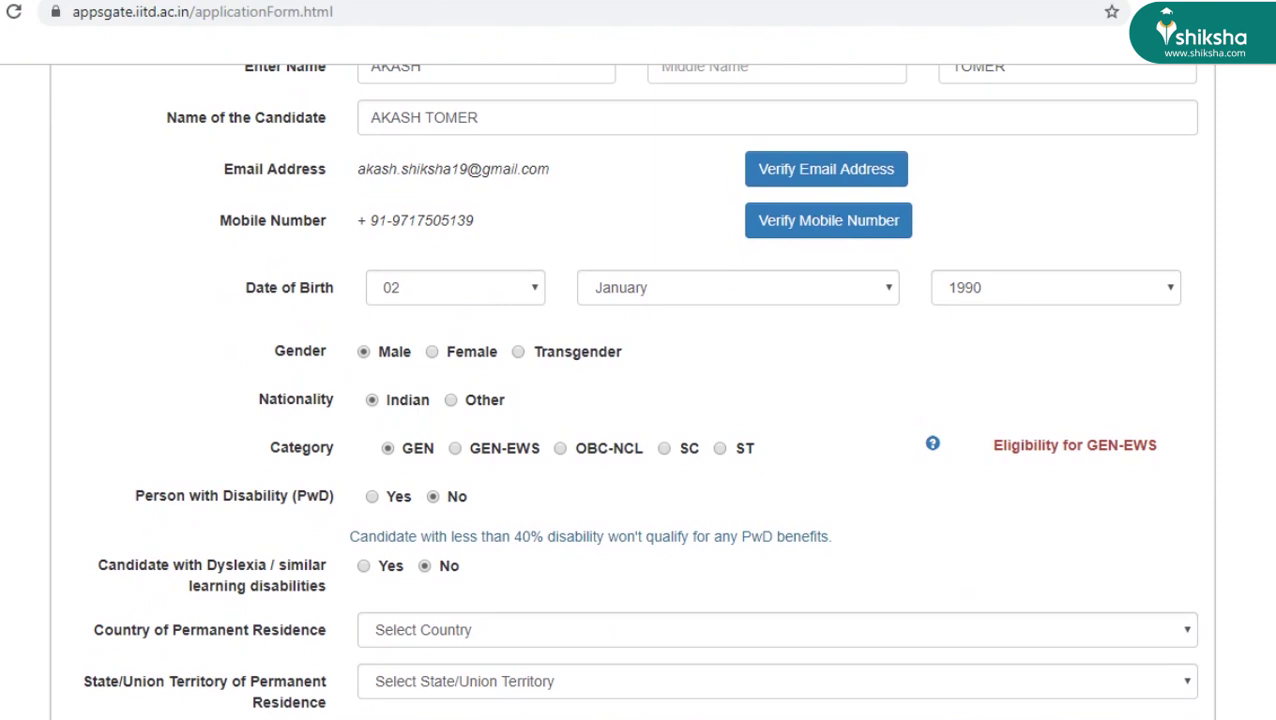
scroll(639, 391, down, 1)
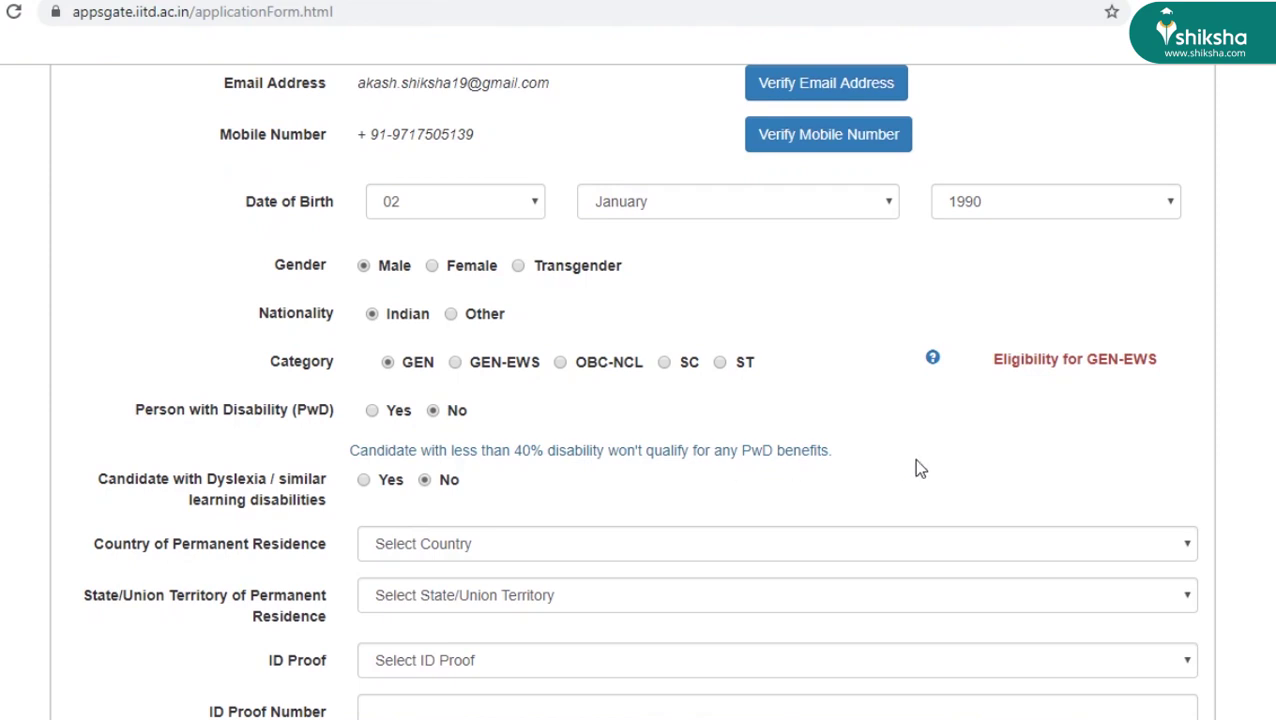
scroll(1034, 324, down, 3)
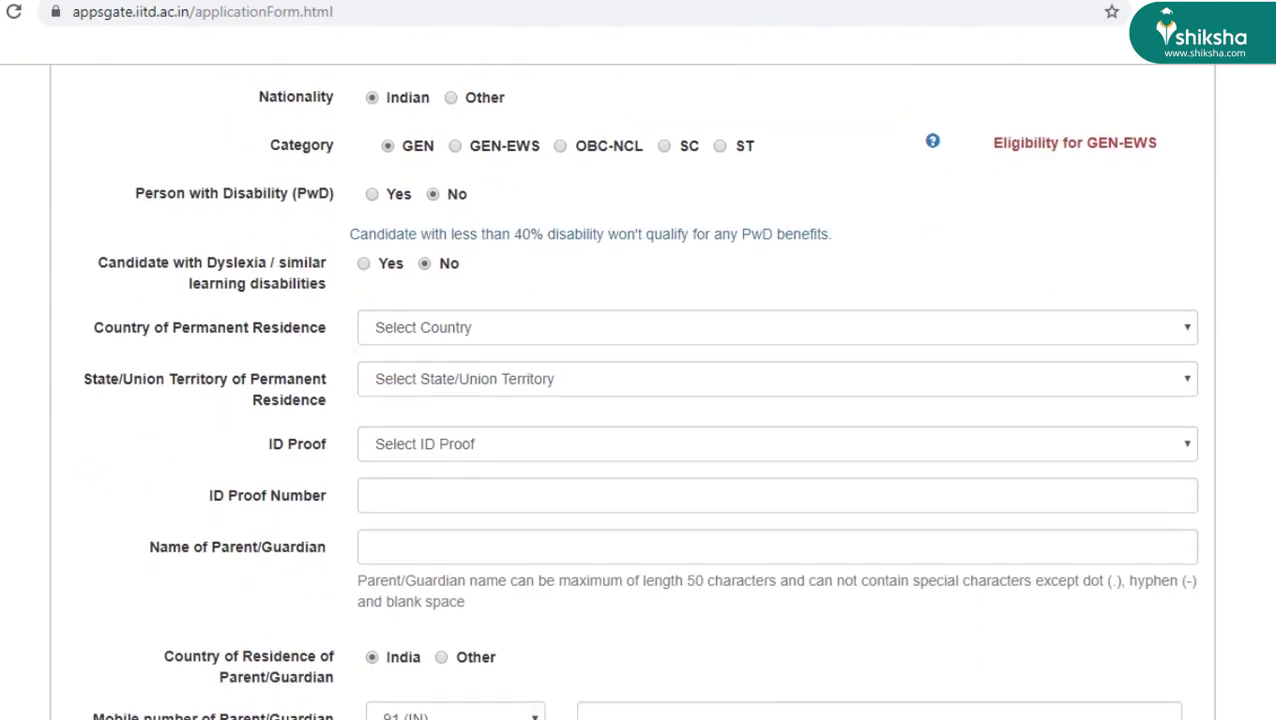
- Set permanent residence to India, Uttar Pradesh
click(1034, 324)
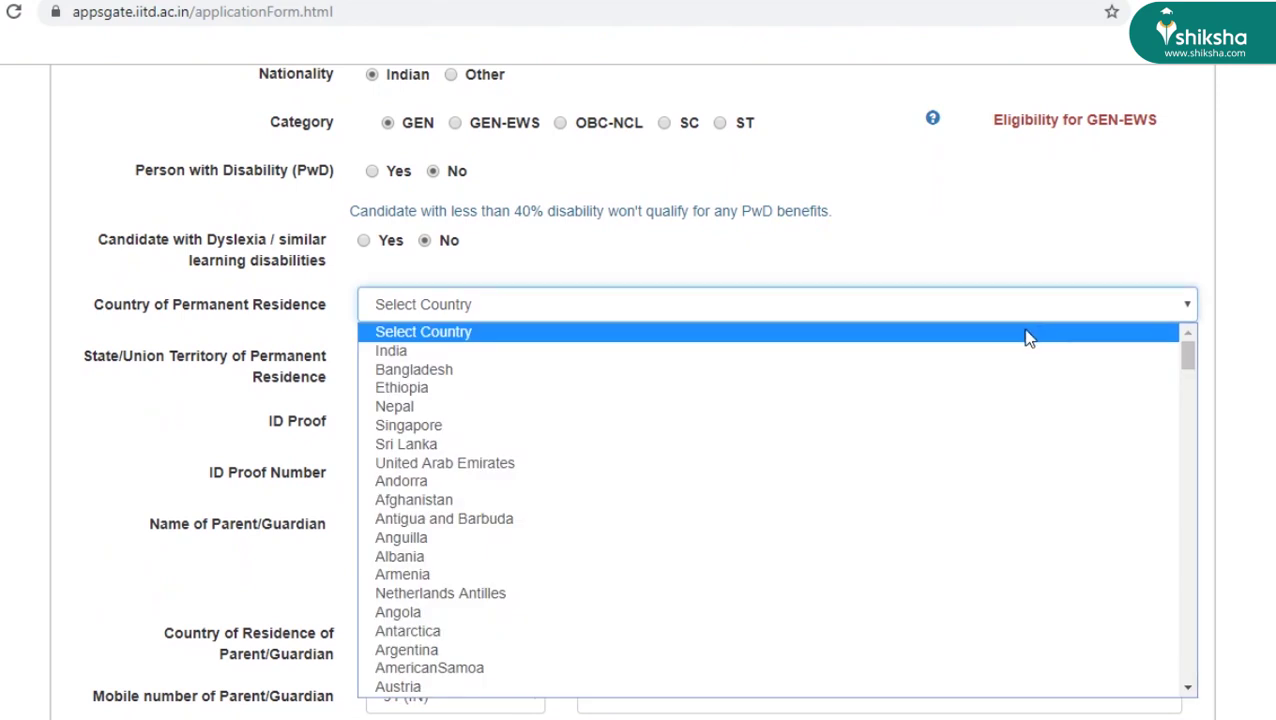
click(1017, 358)
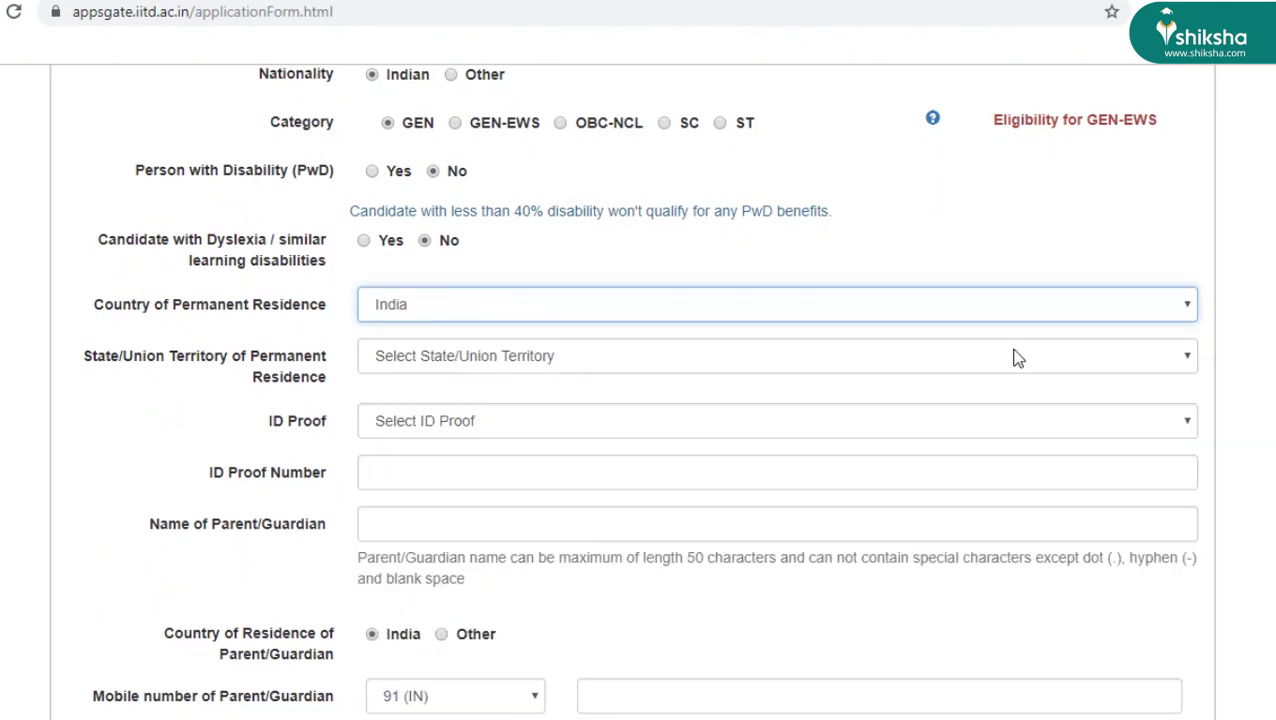
click(1005, 354)
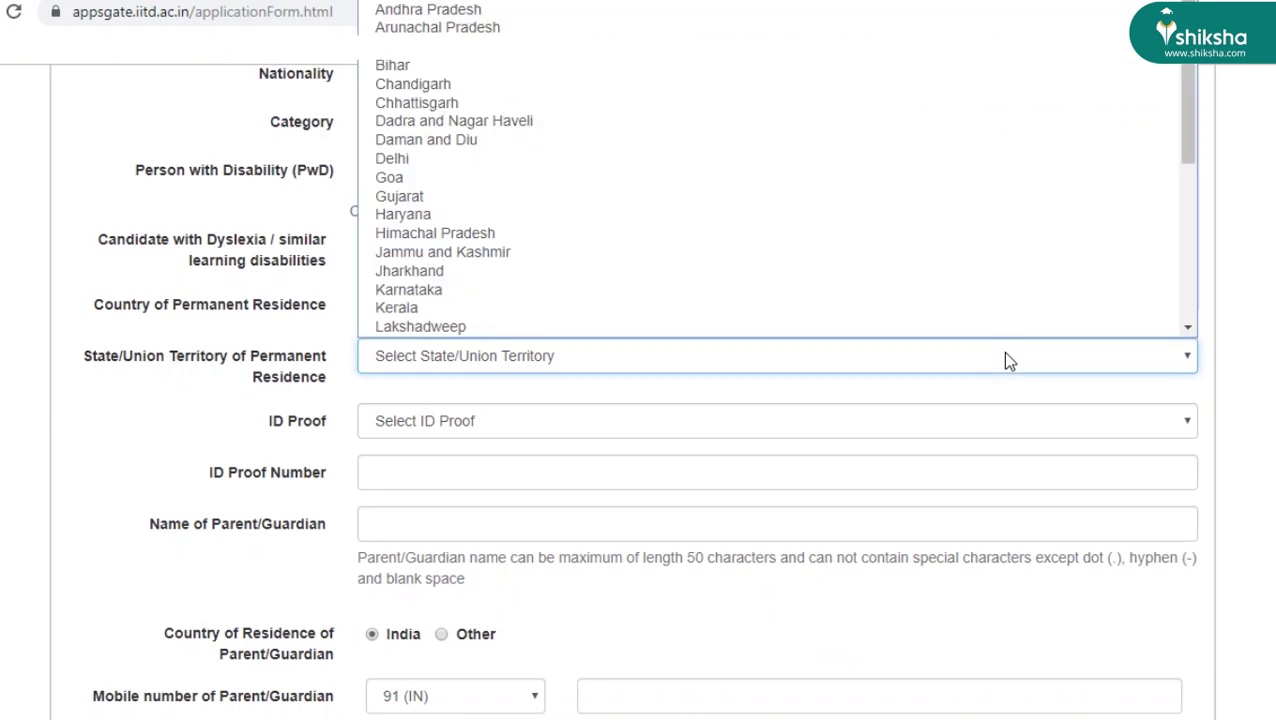
drag(1190, 110, 1197, 285)
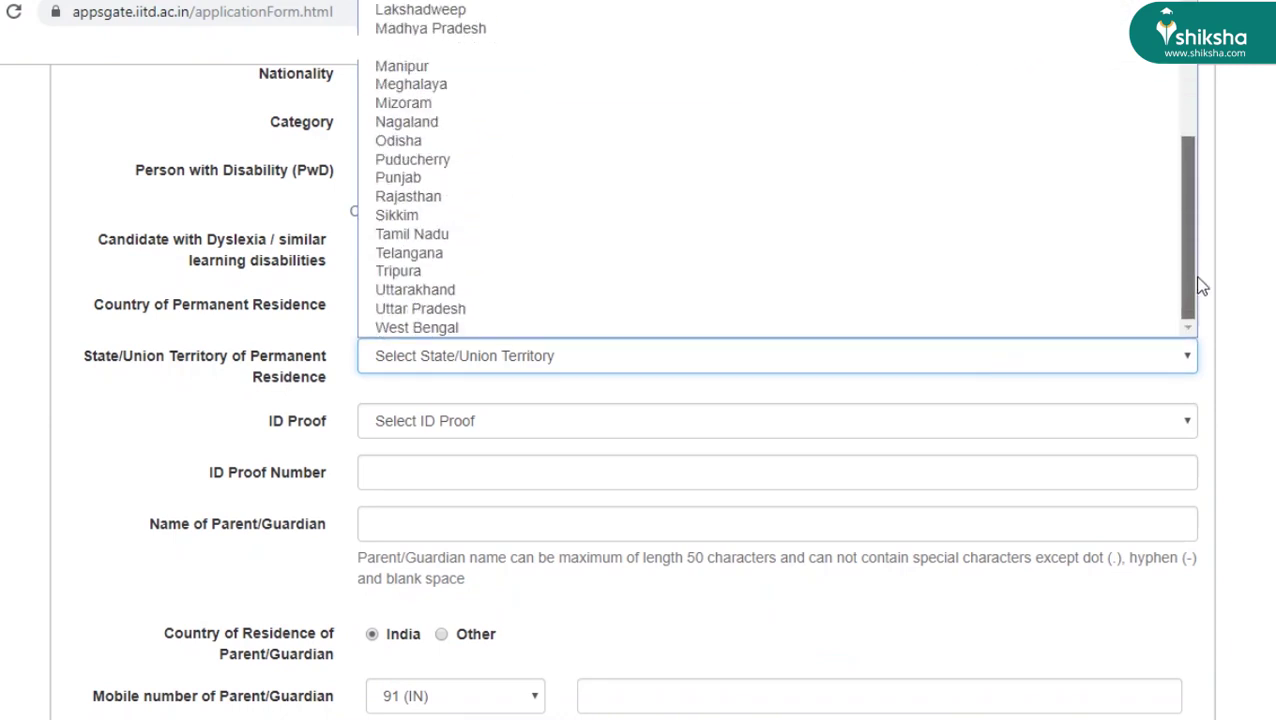
click(1015, 314)
- Choose Aadhaar ID as the ID proof and enter the ID proof number
click(924, 421)
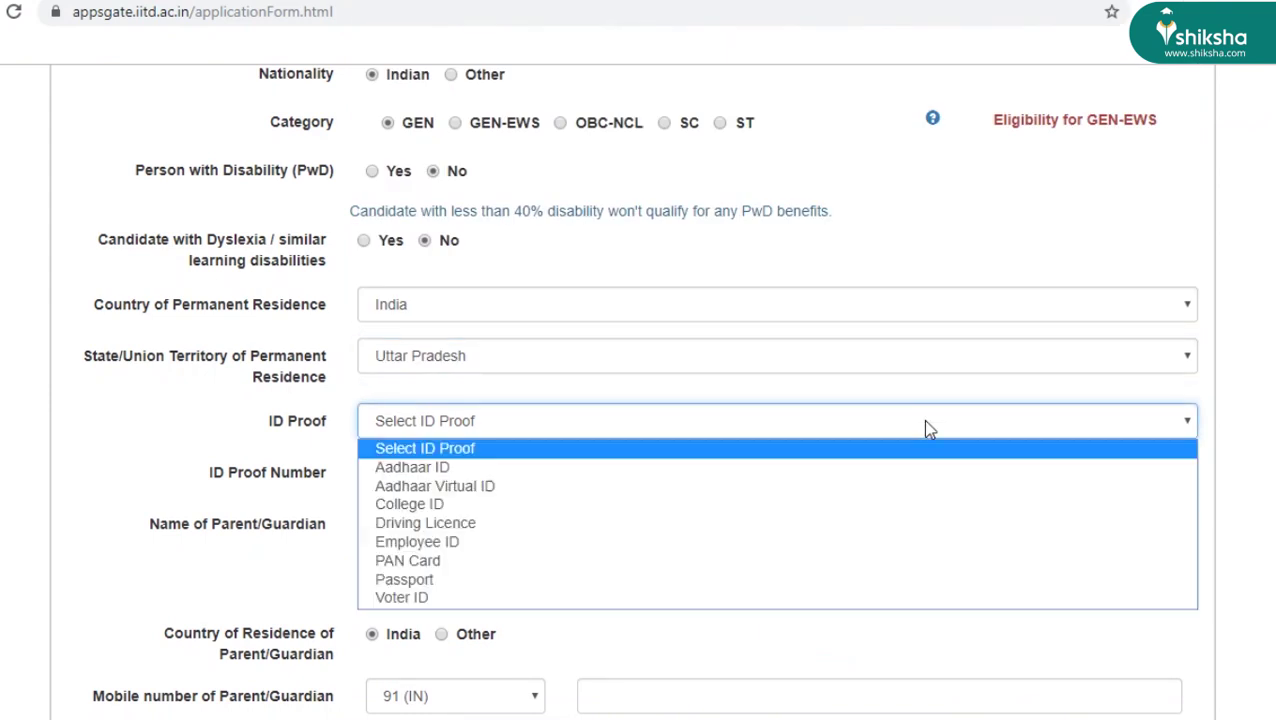
scroll(924, 421, down, 1)
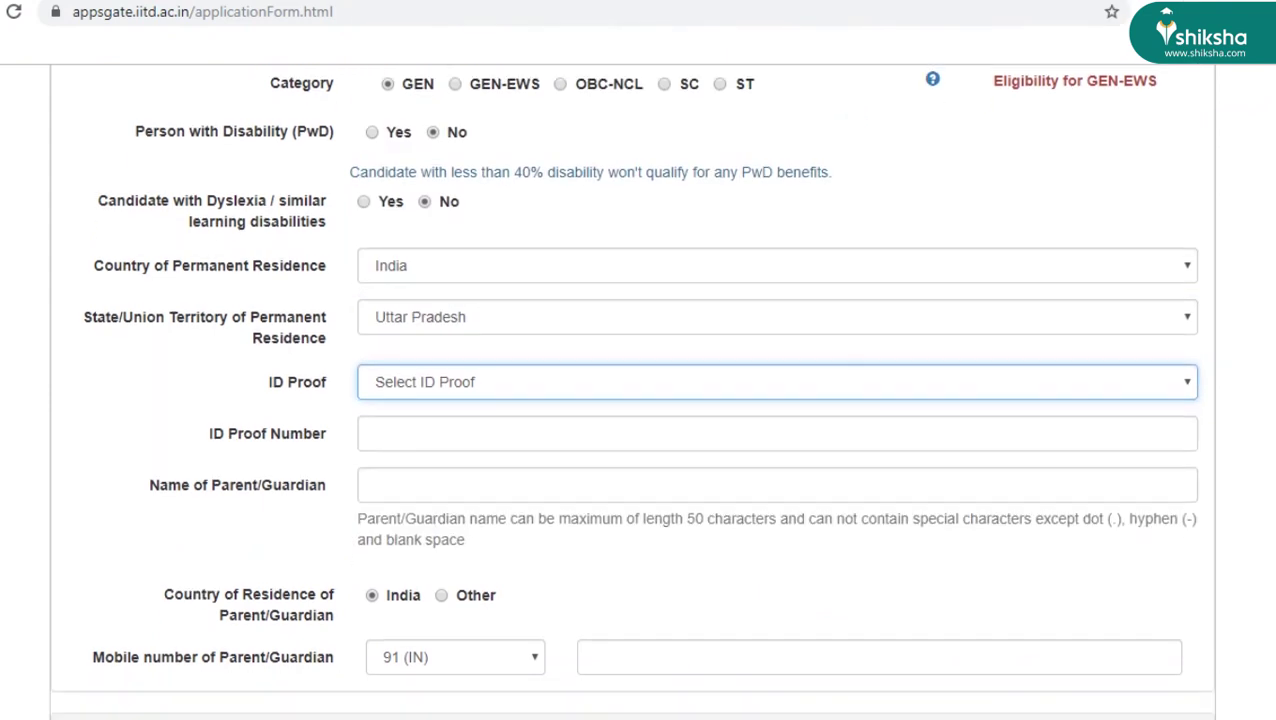
click(1165, 386)
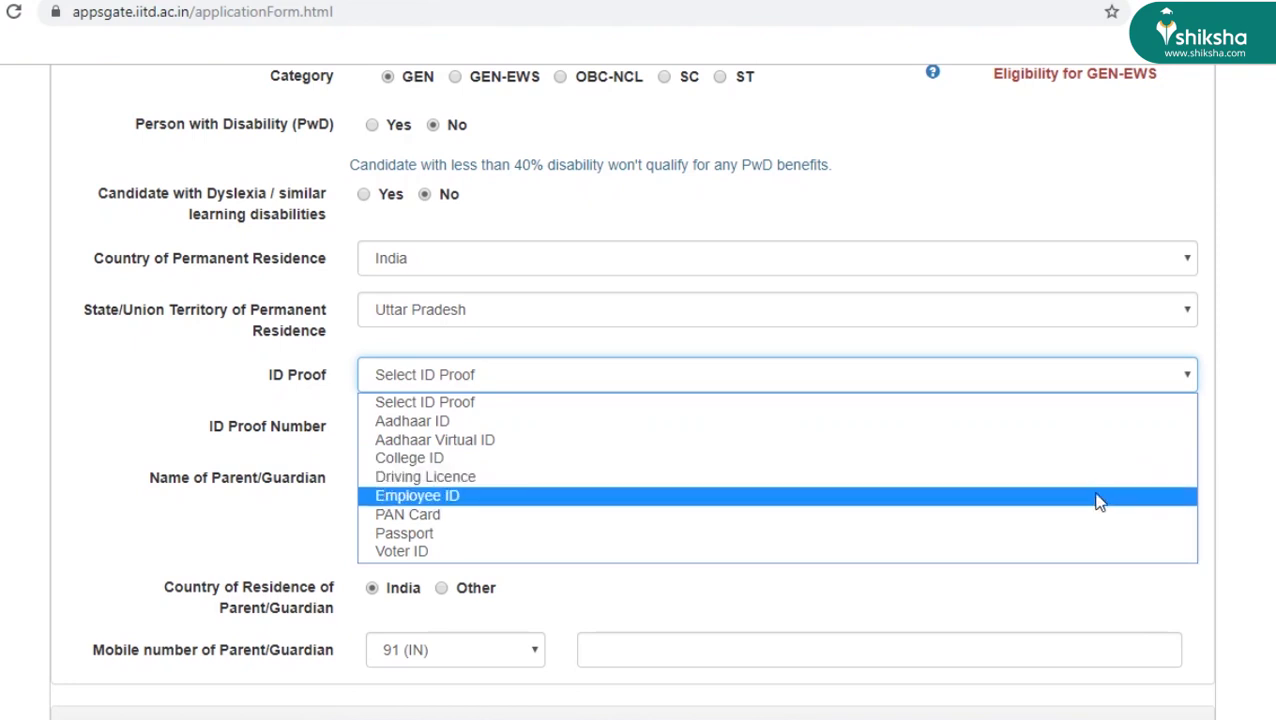
click(1070, 421)
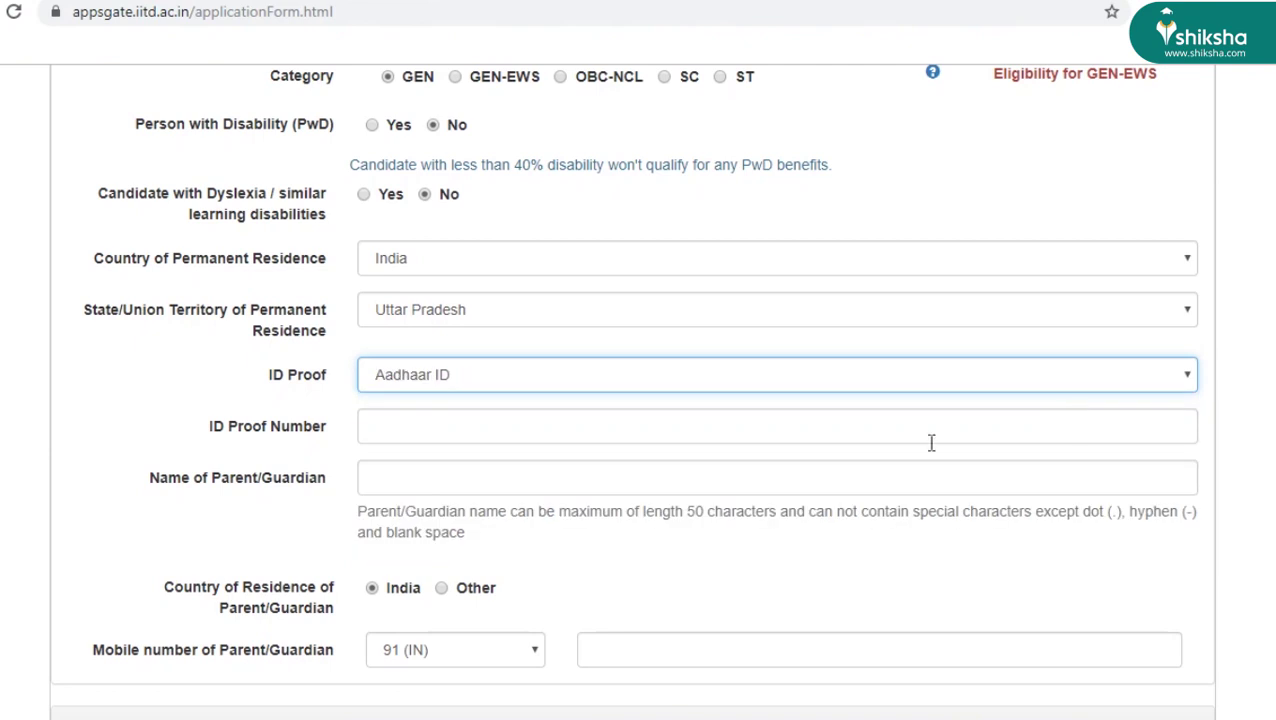
click(548, 436)
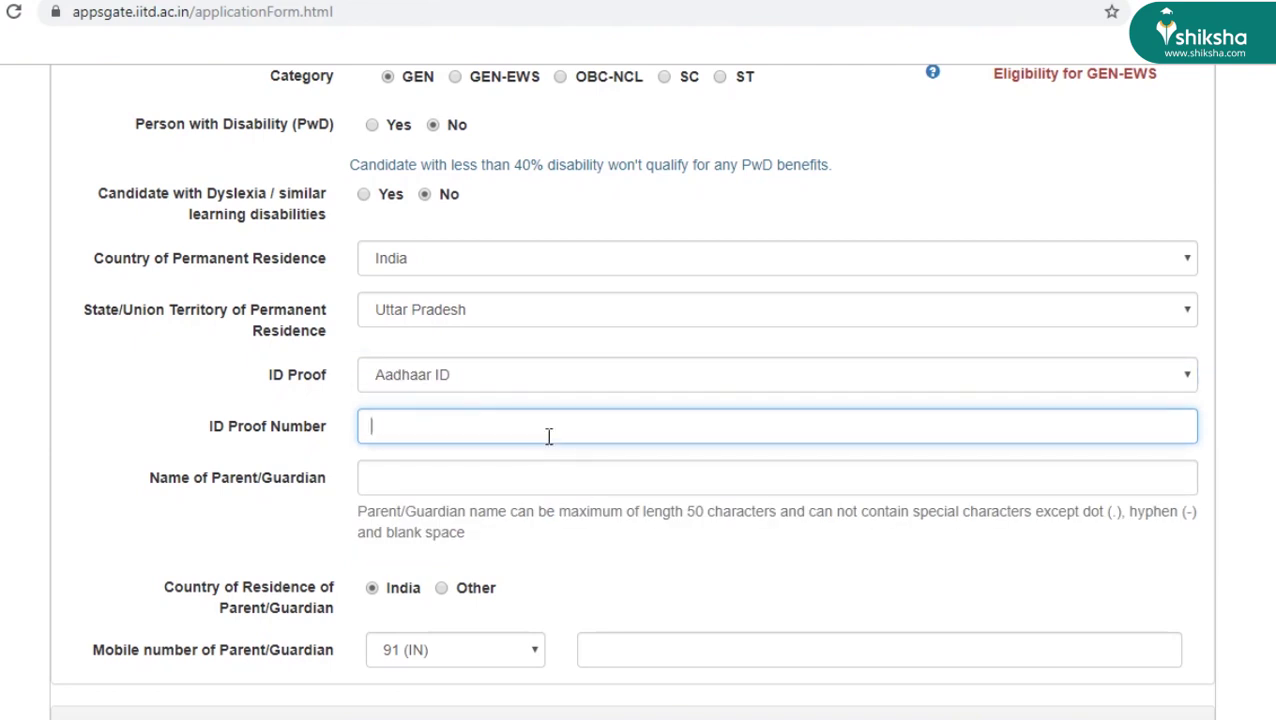
- Fill in the parent/guardian's full name and their mobile number
click(529, 479)
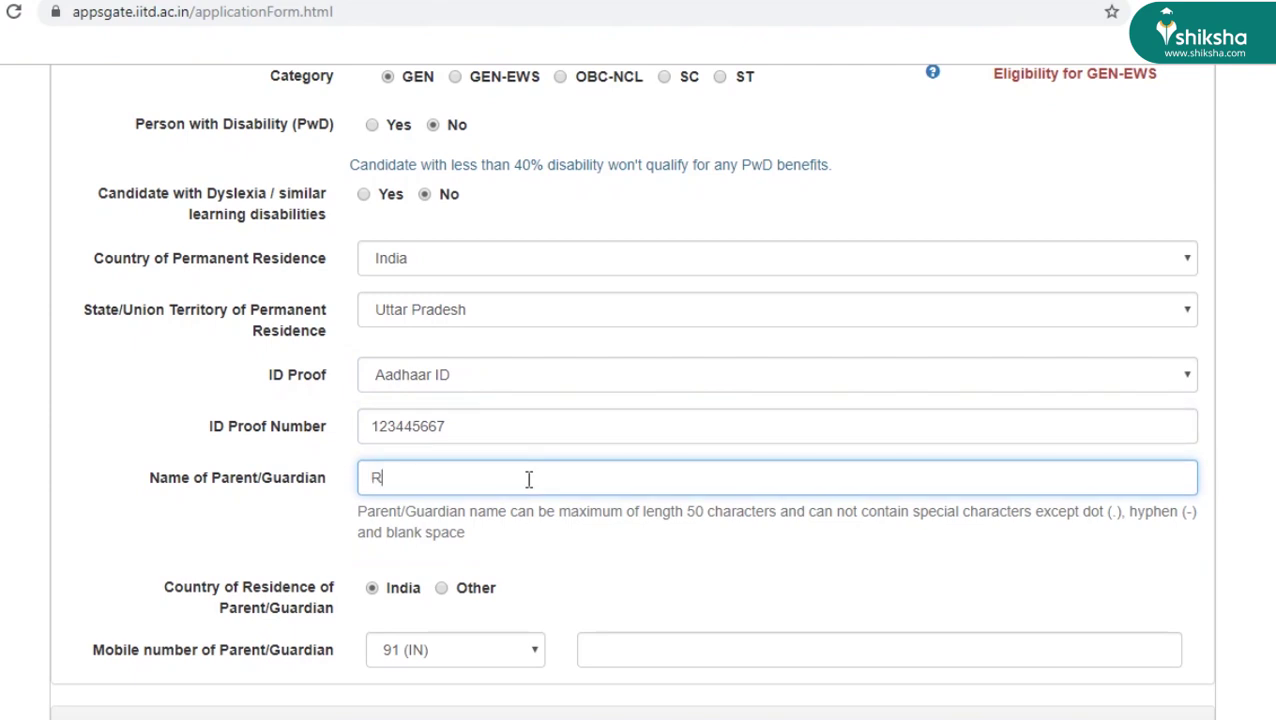
scroll(385, 535, down, 1)
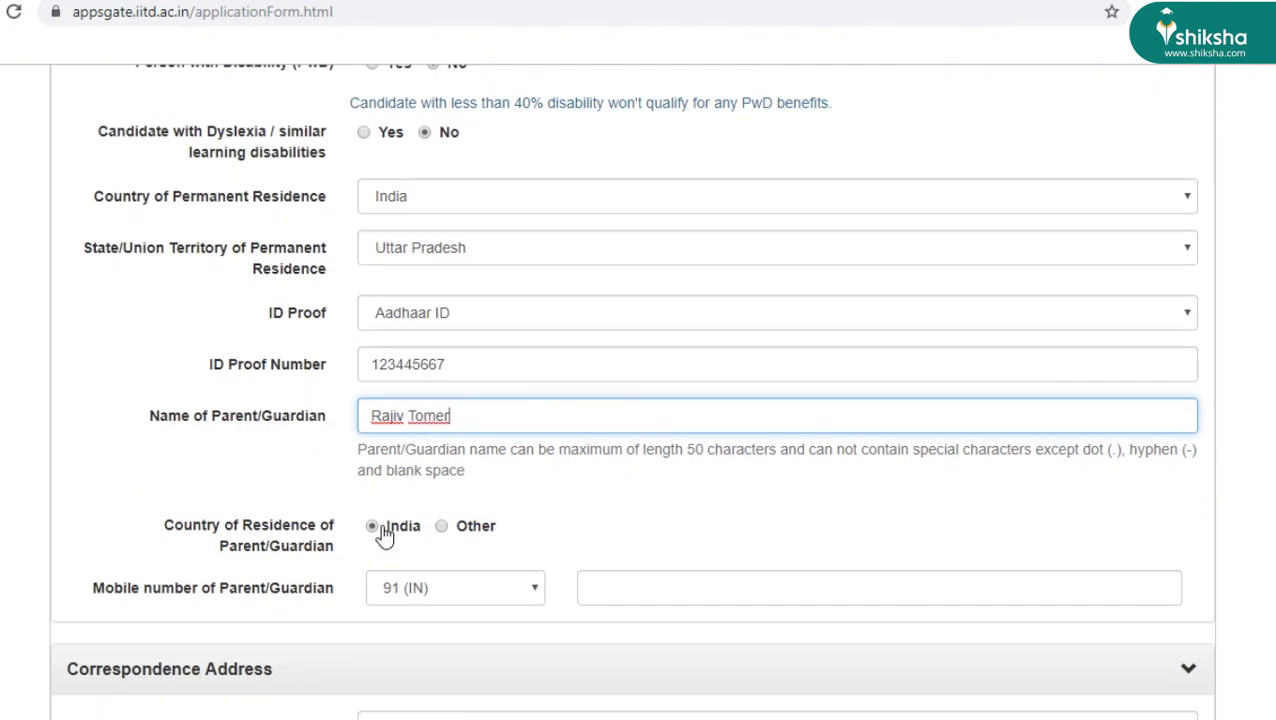
click(609, 588)
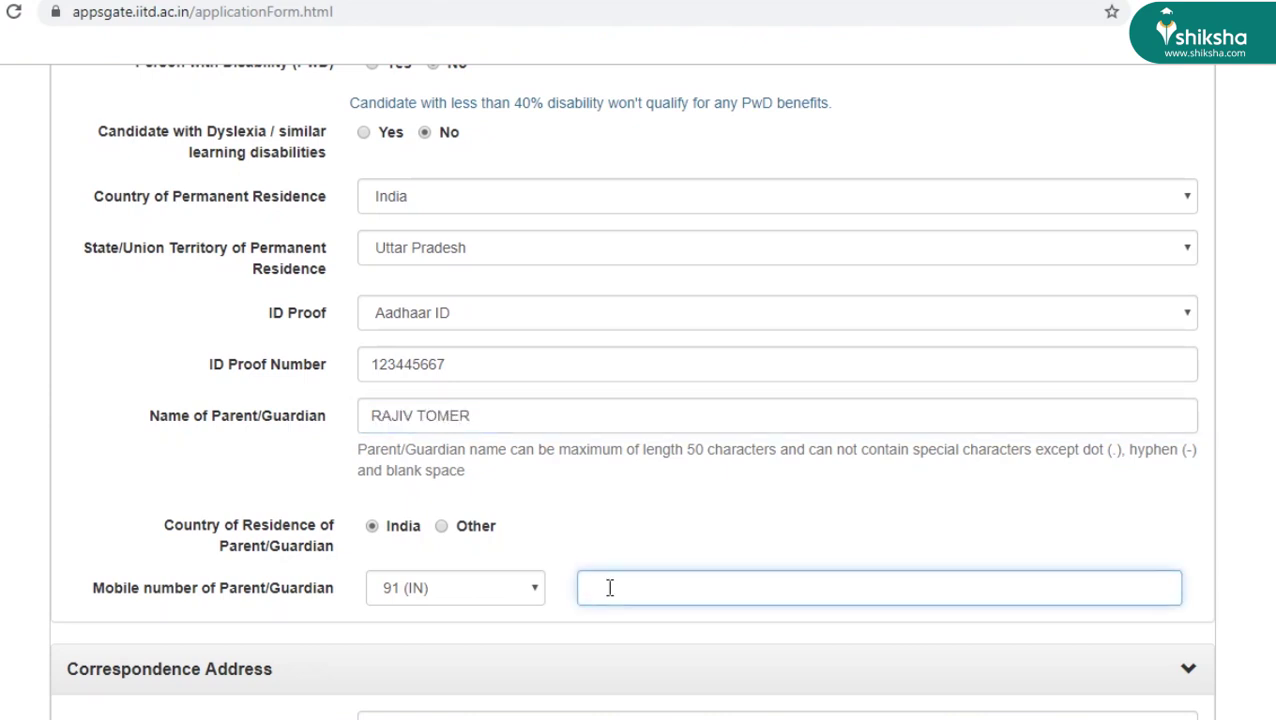
scroll(609, 588, down, 2)
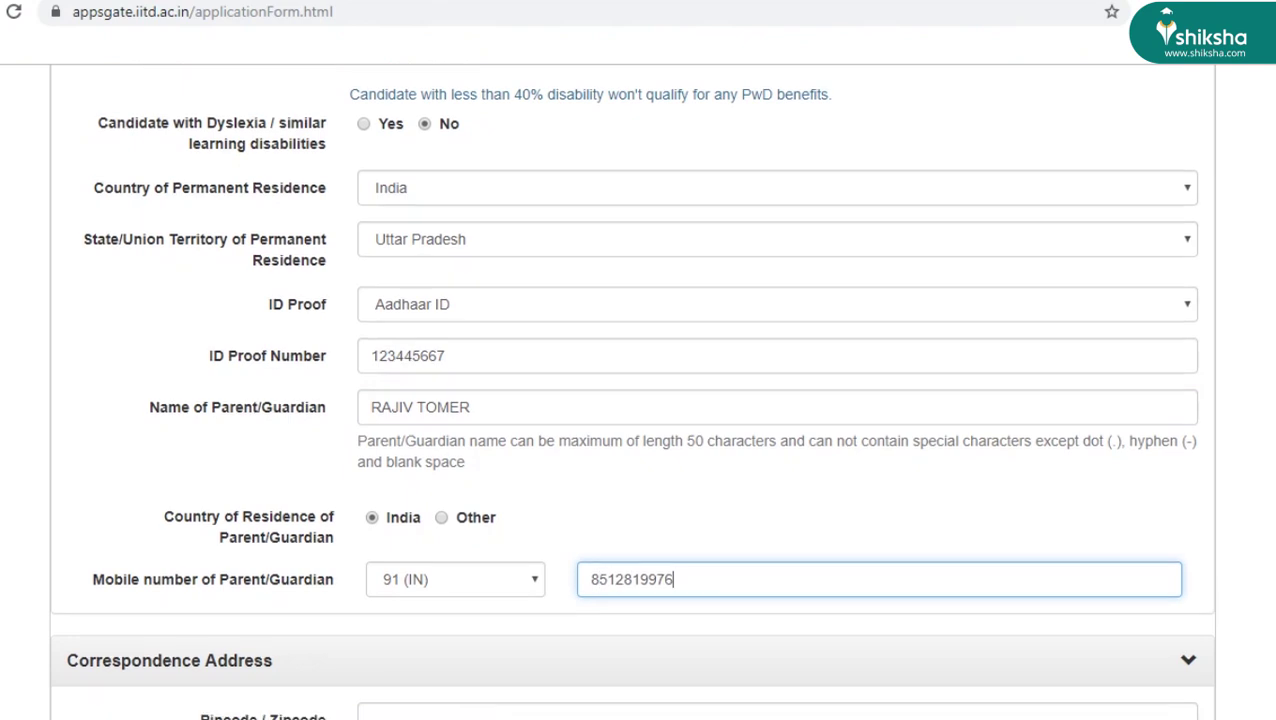
- Enter the correspondence pincode, keep India as country, and type the first address line
scroll(631, 391, down, 4)
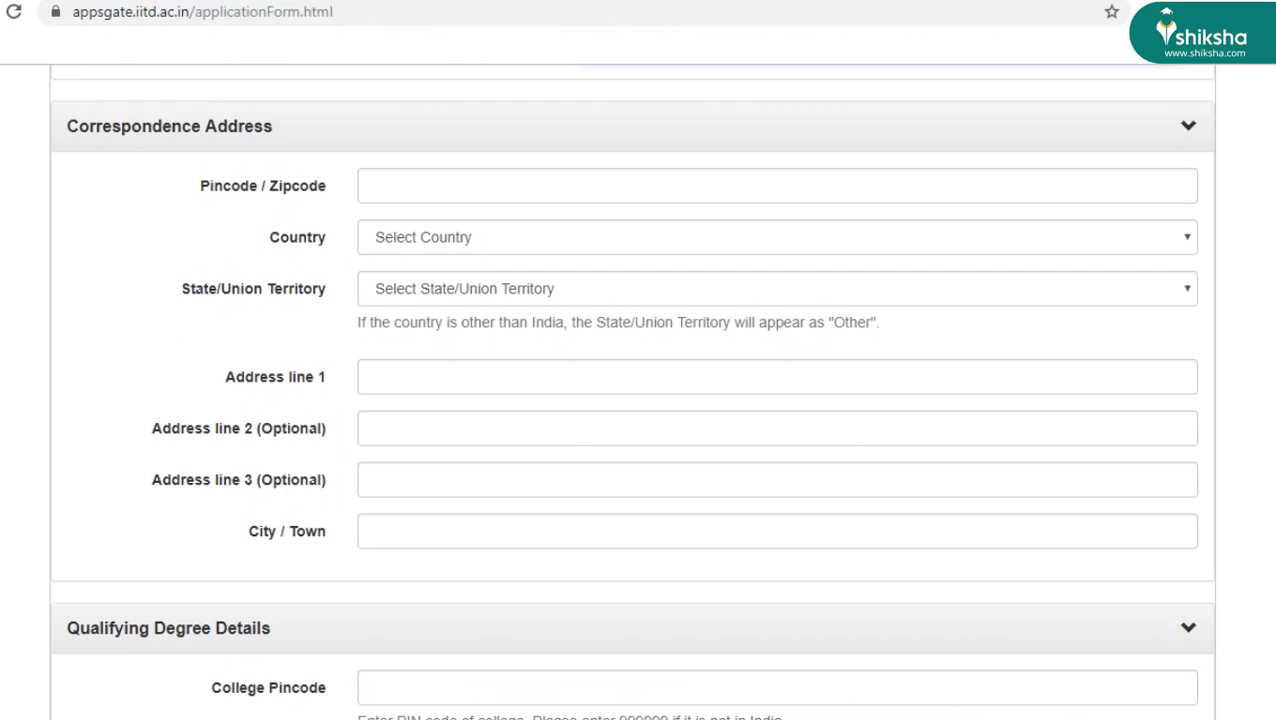
click(440, 177)
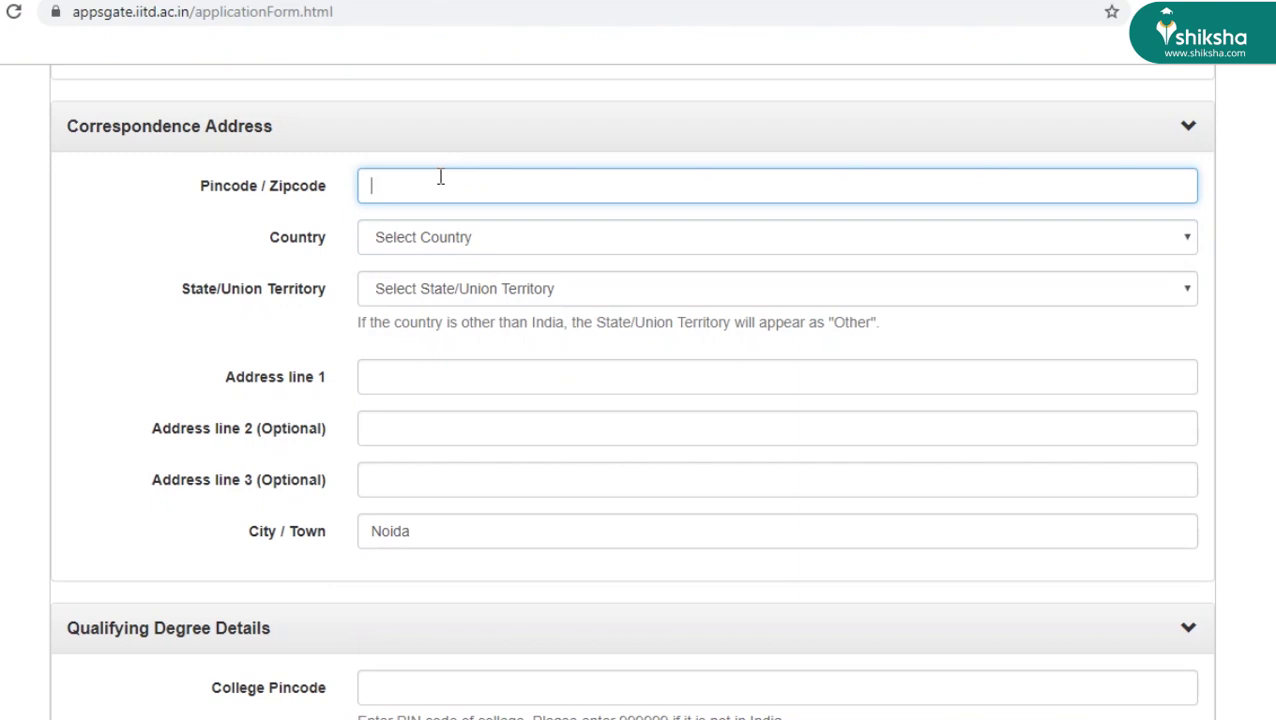
text(201301)
click(1180, 238)
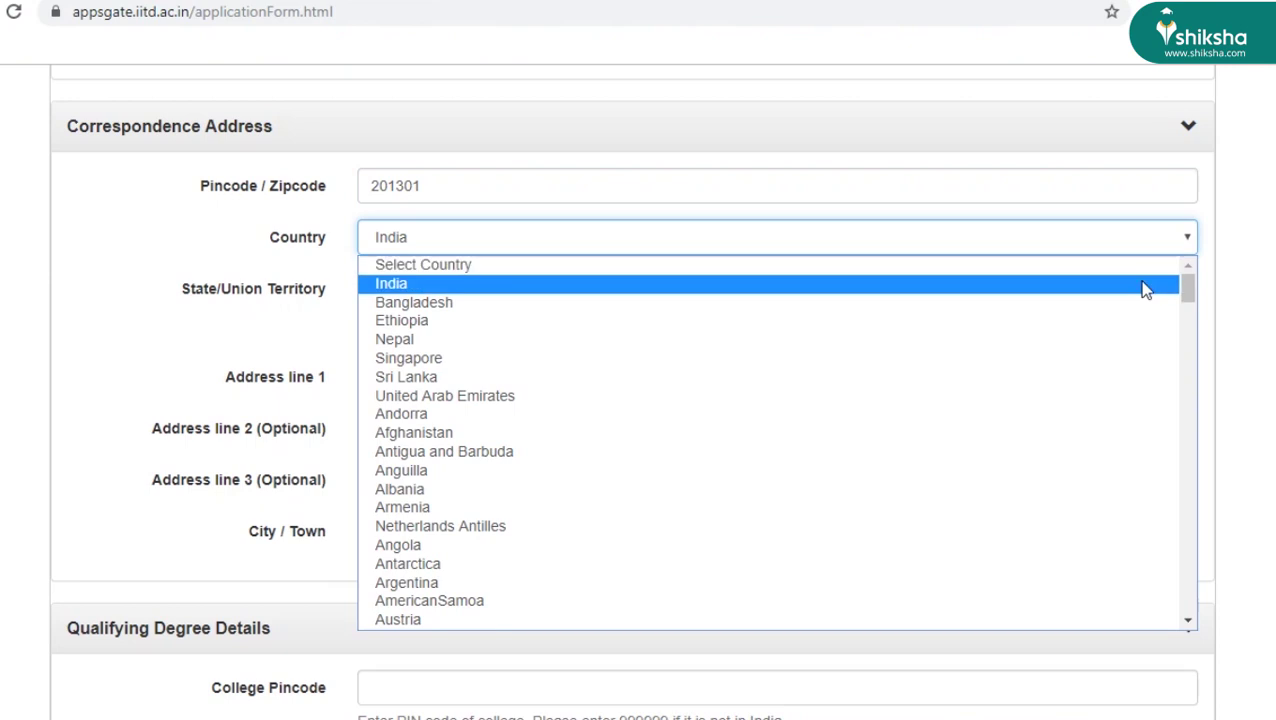
click(1143, 283)
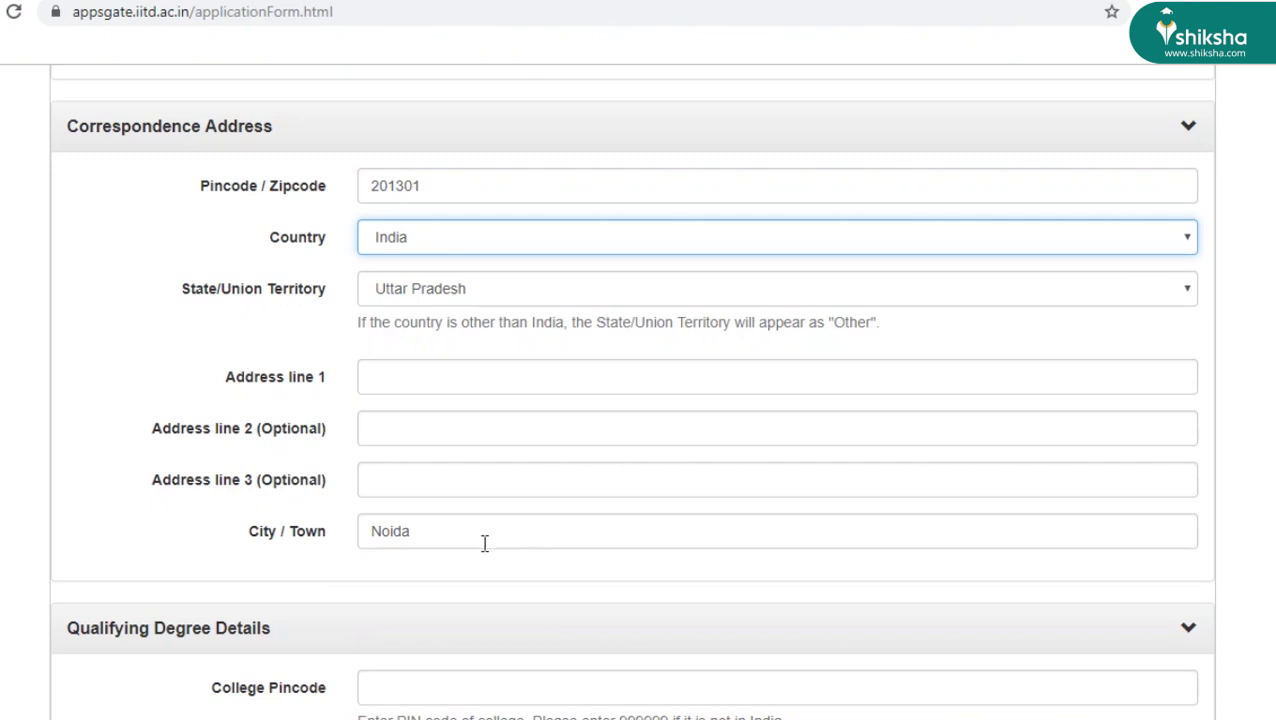
click(403, 366)
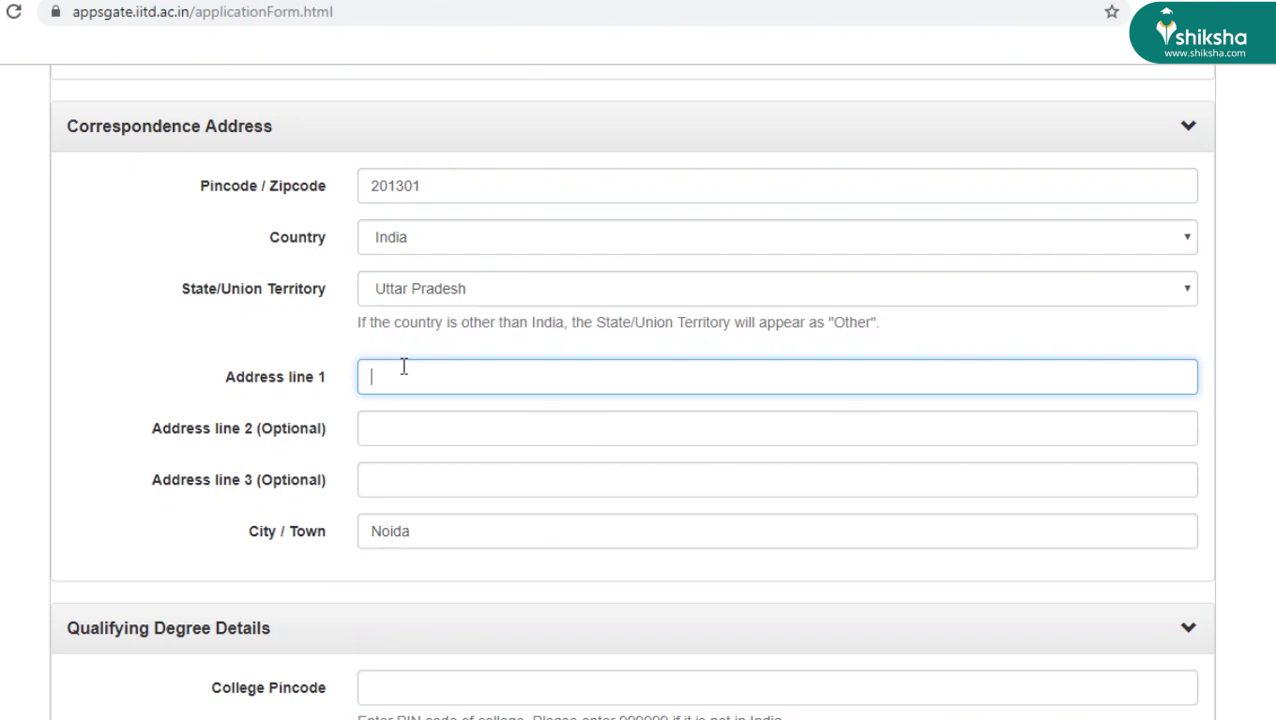
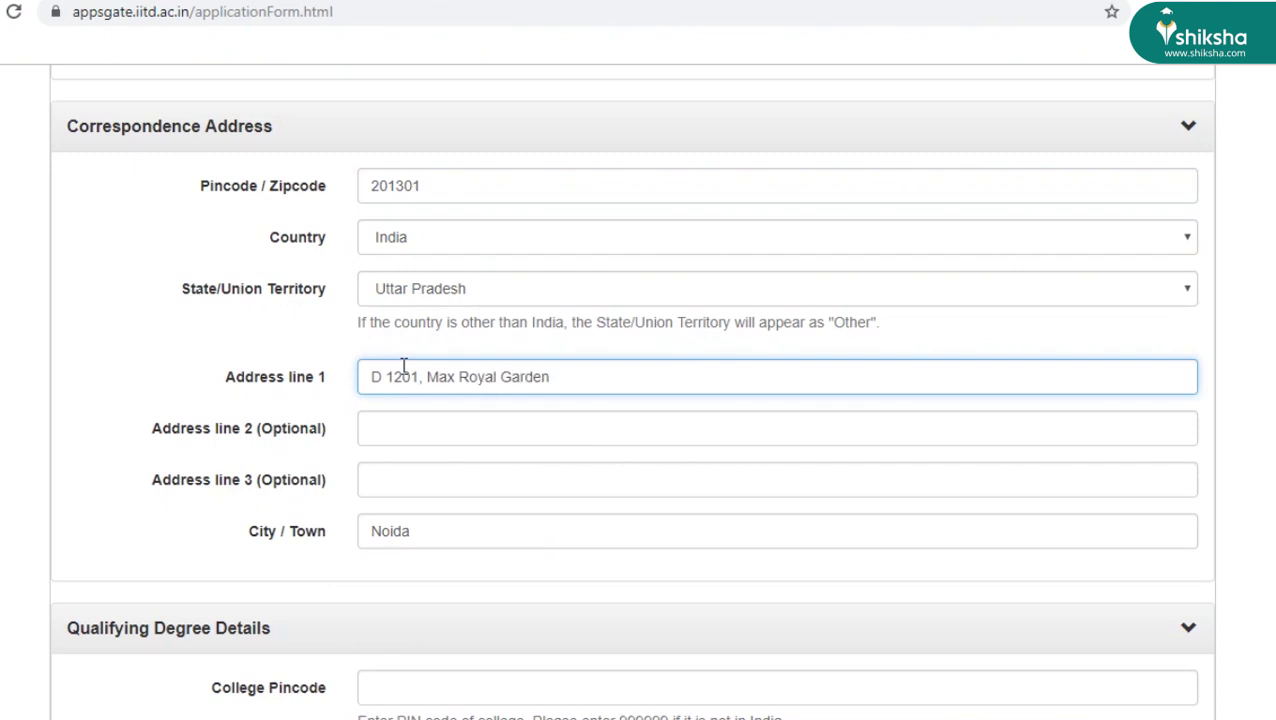
- Enter college pincode 603110 and keep India as the college's country
scroll(631, 392, down, 5)
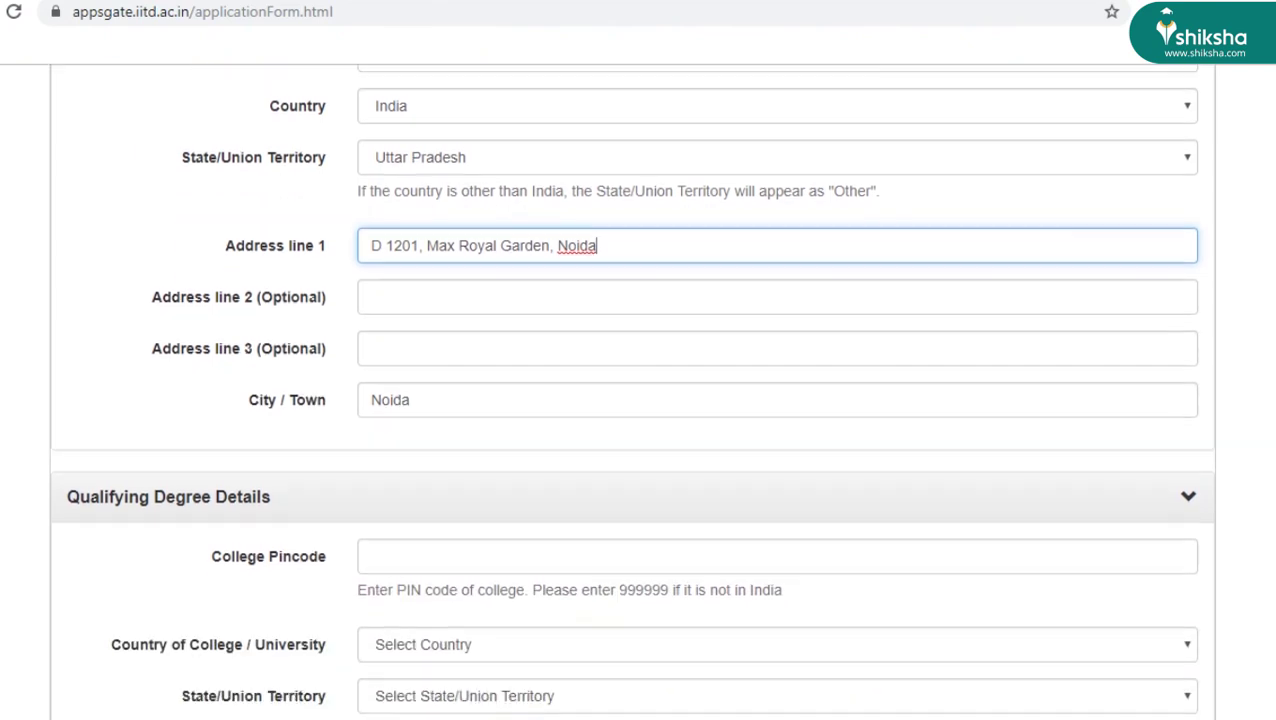
scroll(631, 392, down, 1)
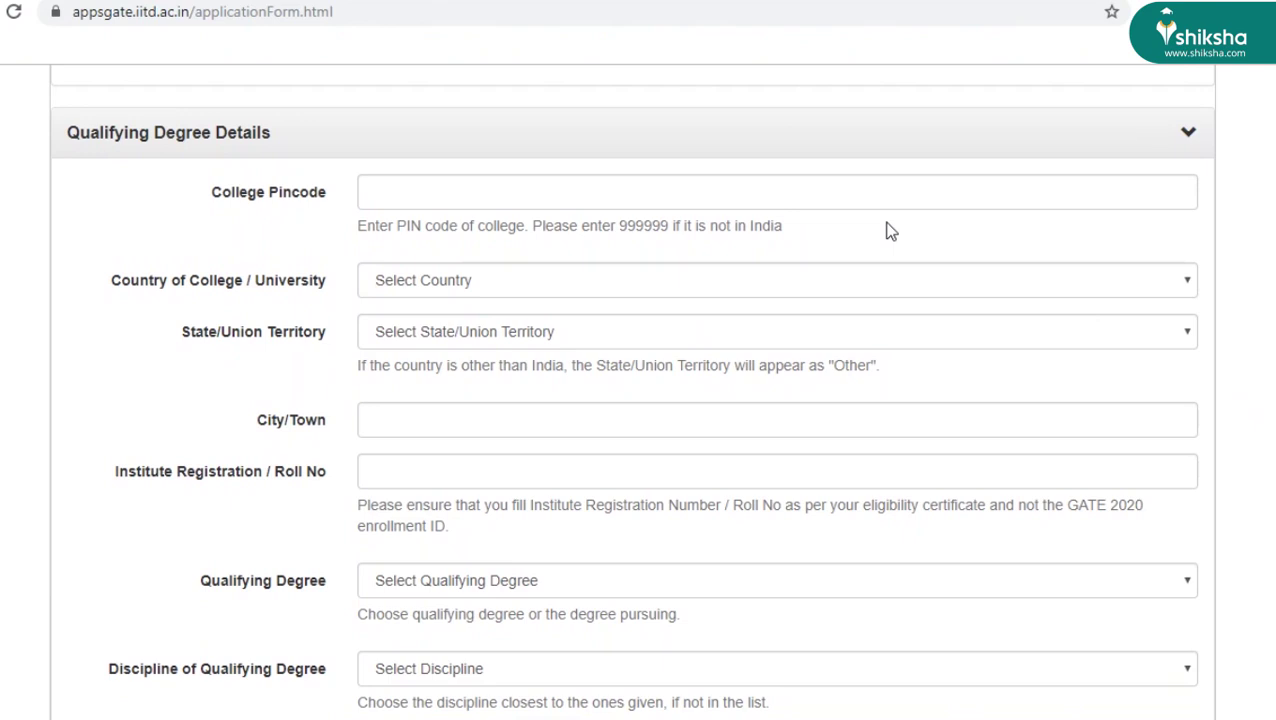
click(722, 198)
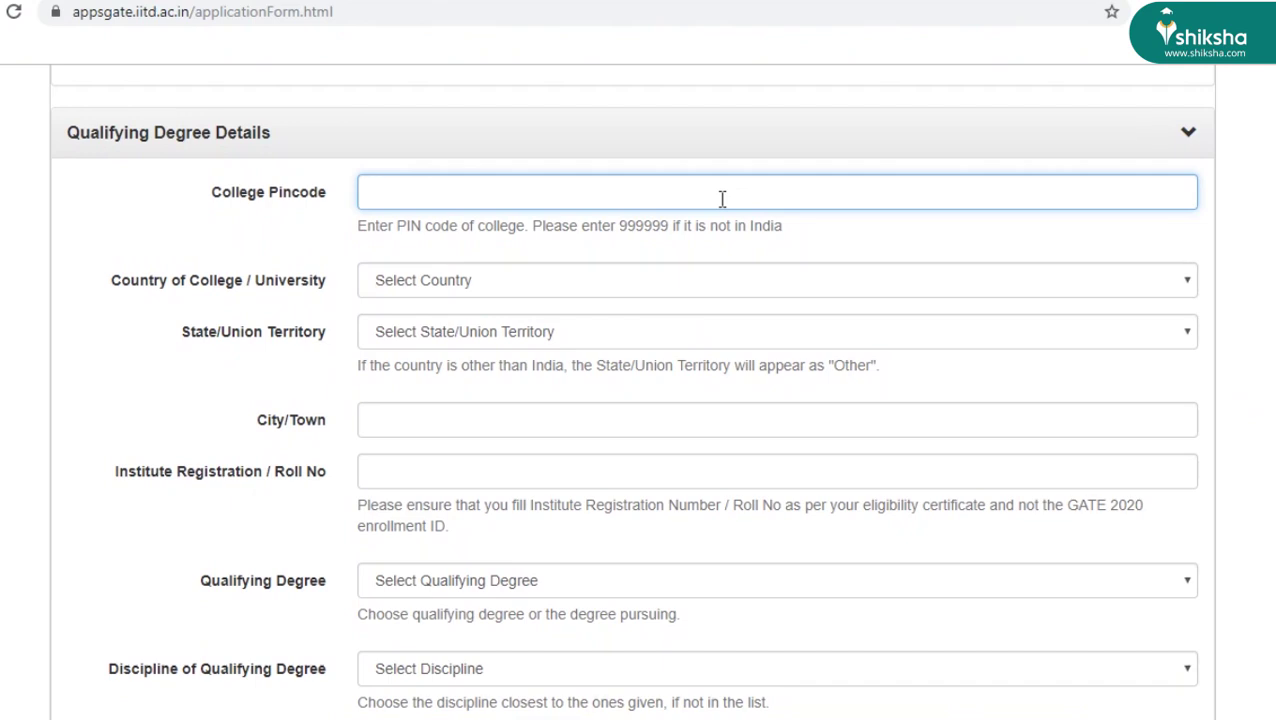
text(603110)
click(710, 281)
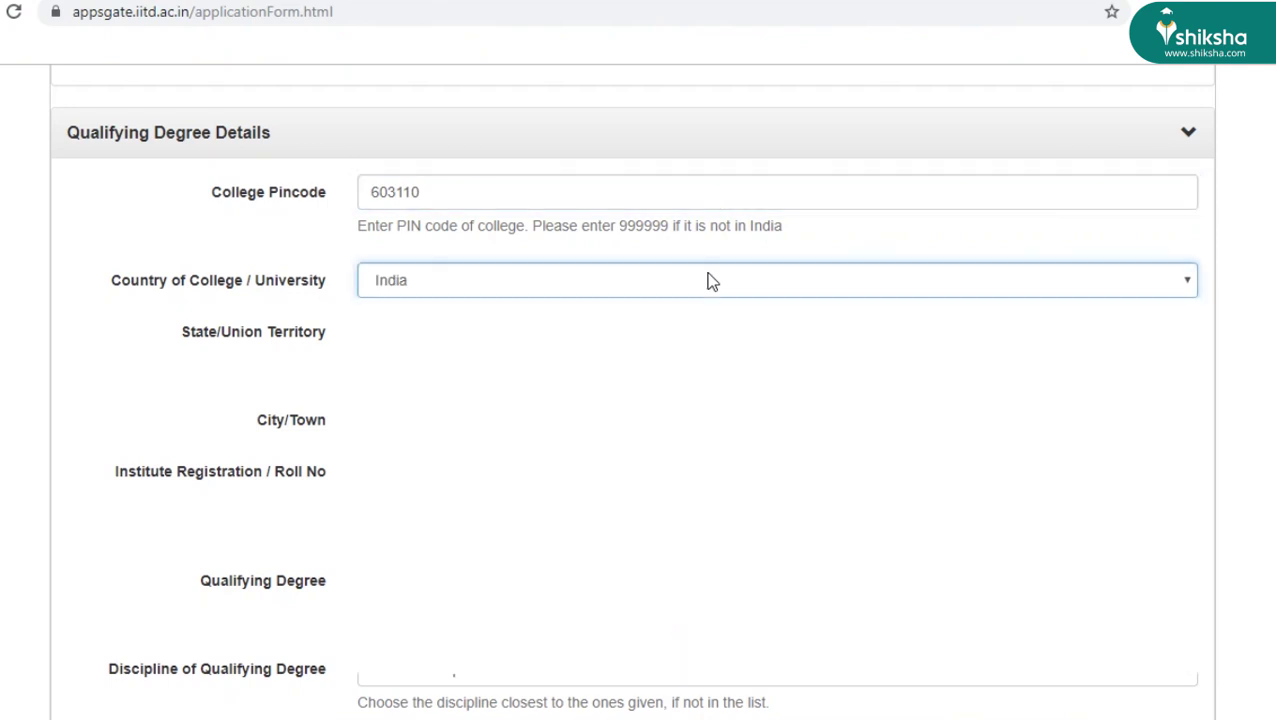
click(706, 283)
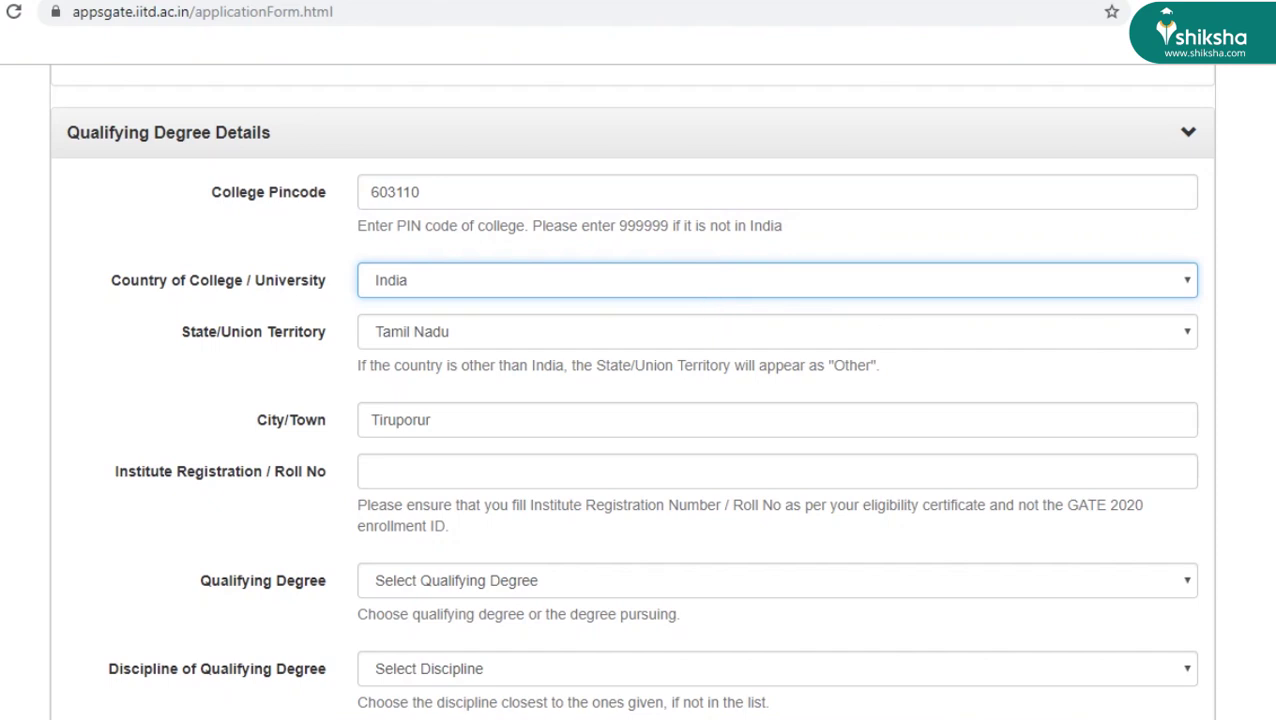
- Fill in the institute registration number and choose B.E. as the qualifying degree
scroll(631, 389, down, 2)
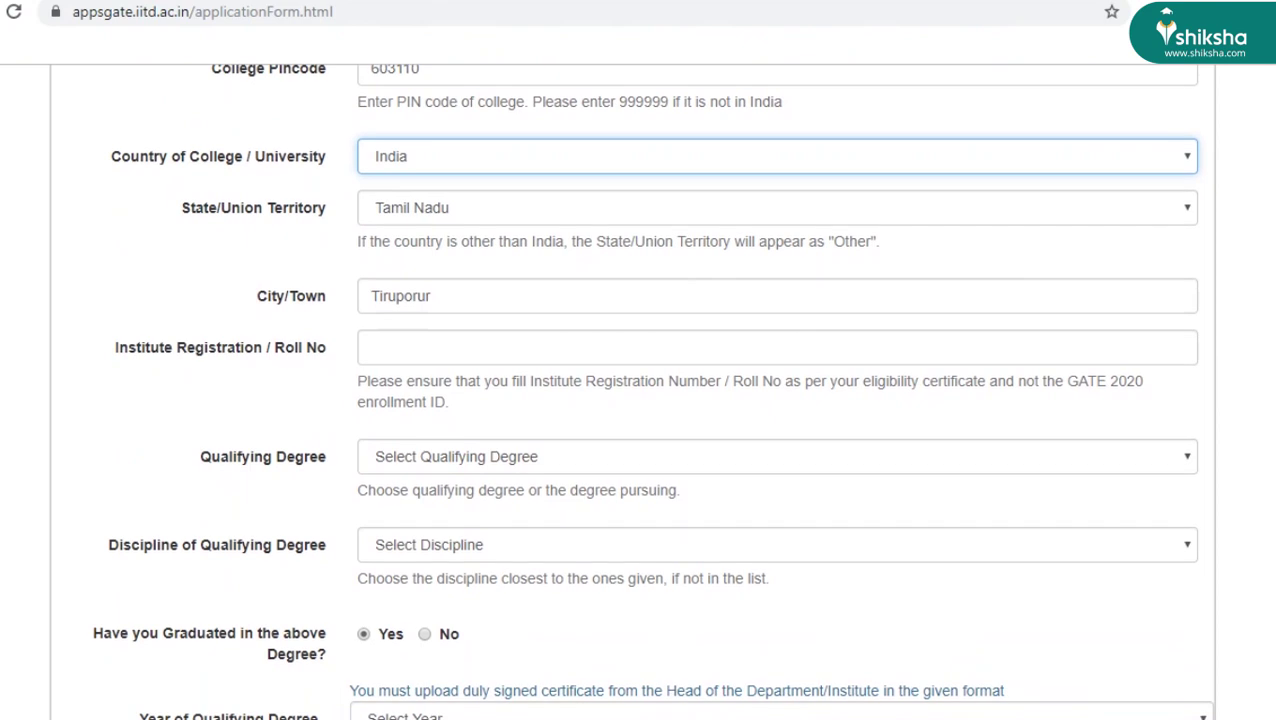
click(445, 346)
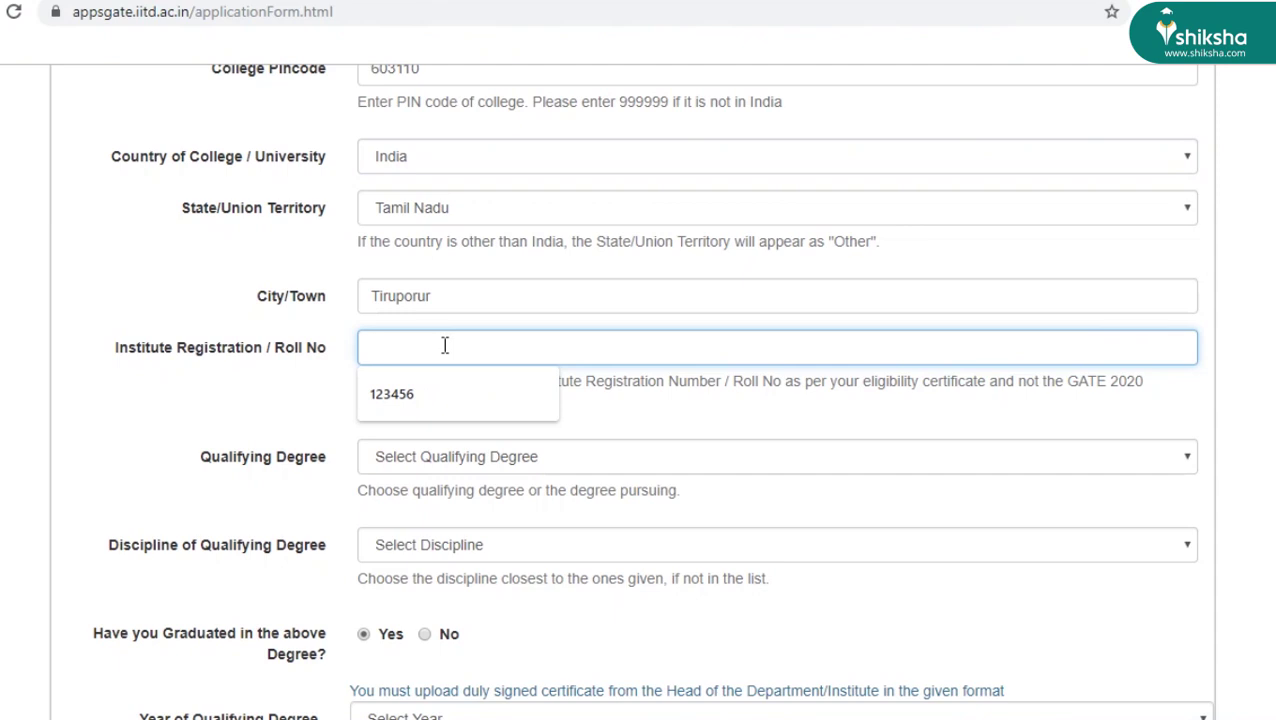
click(437, 392)
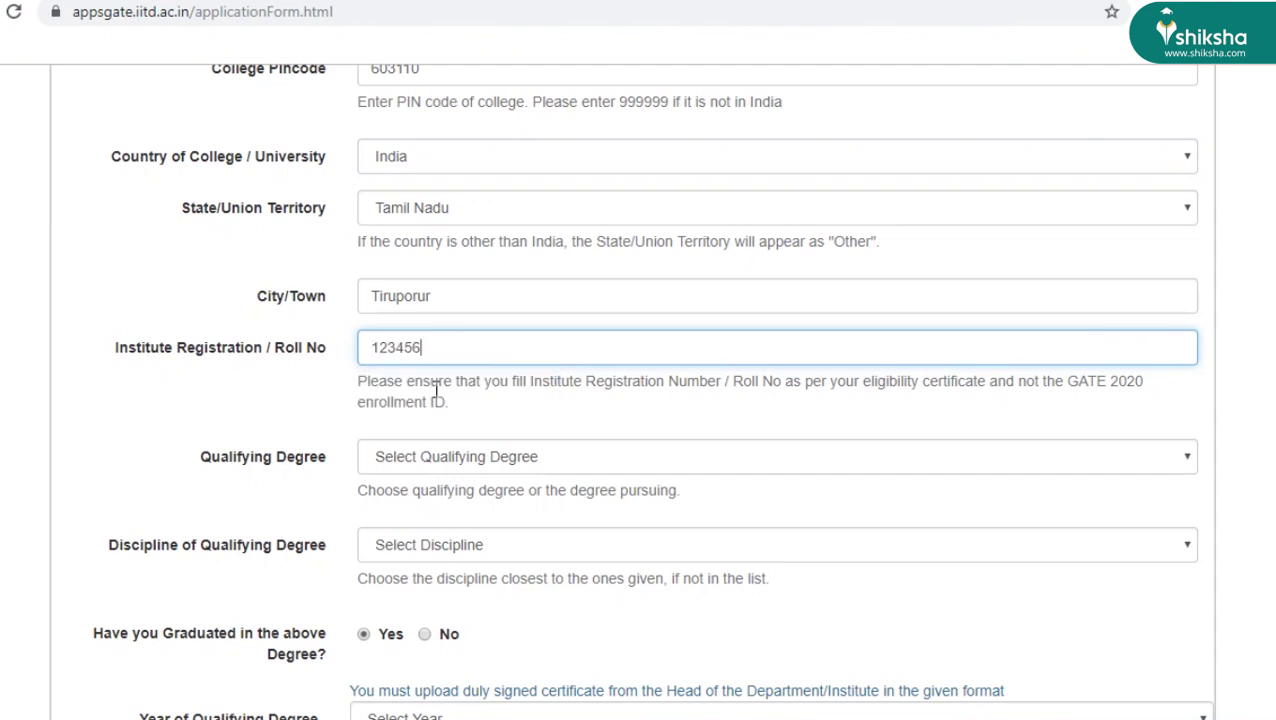
click(446, 424)
click(462, 456)
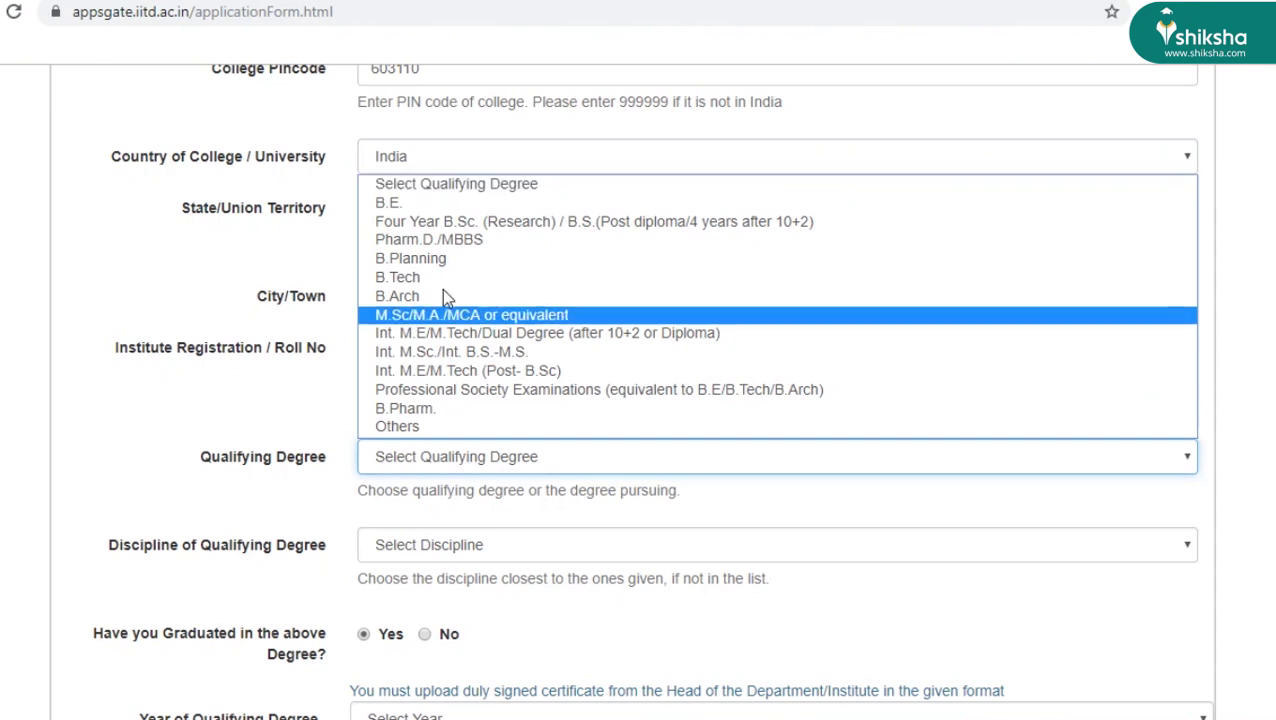
click(428, 208)
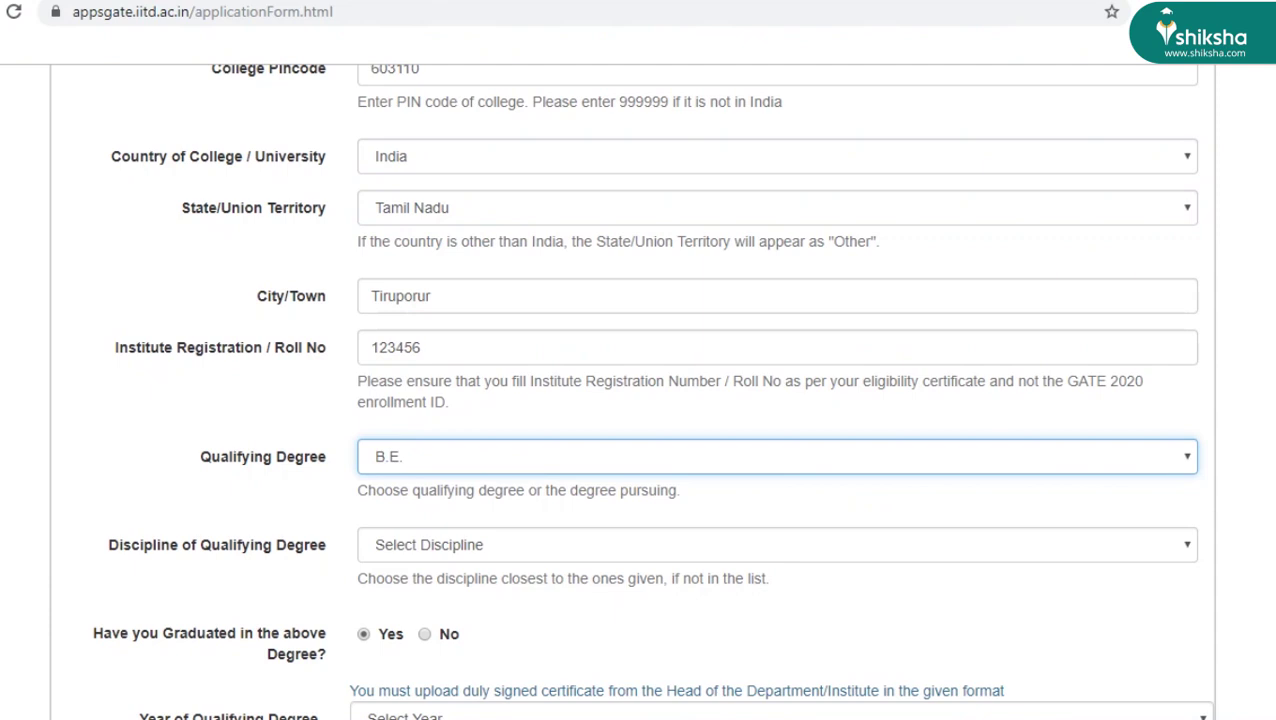
- Choose Civil Engg. as the discipline and 2018 as the qualifying degree year
scroll(1197, 470, down, 1)
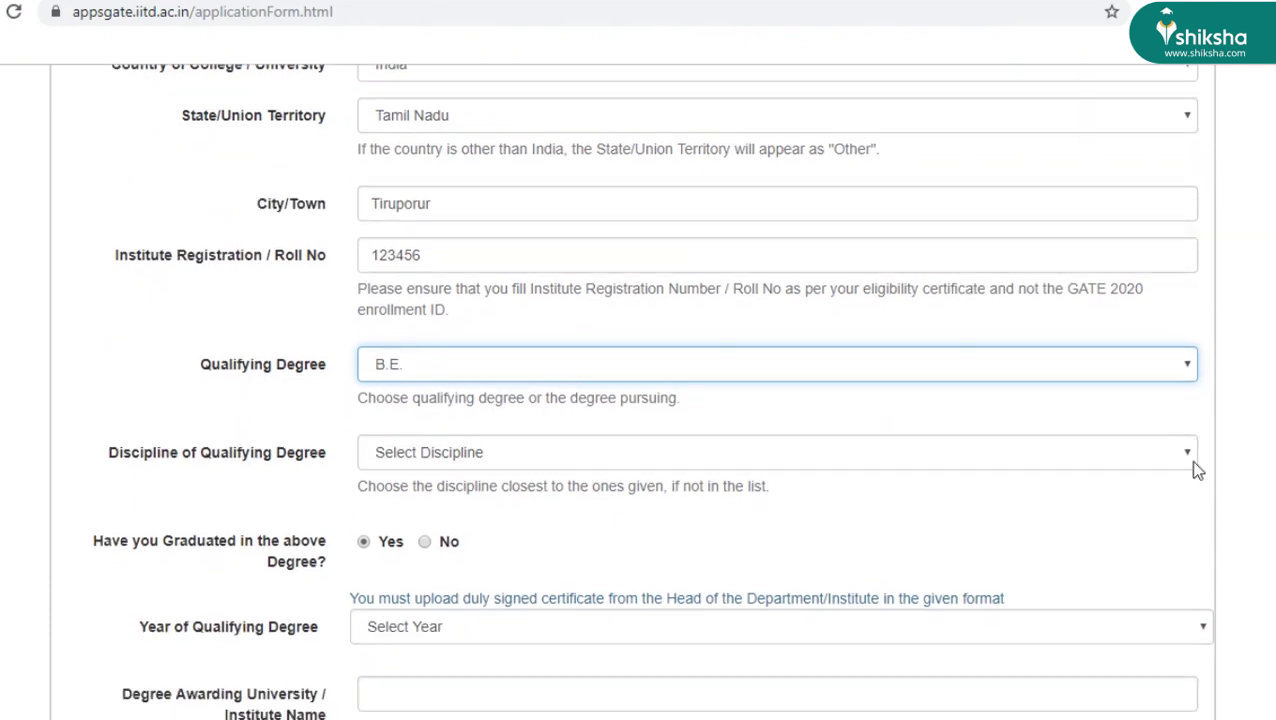
click(1040, 467)
scroll(900, 330, down, 1)
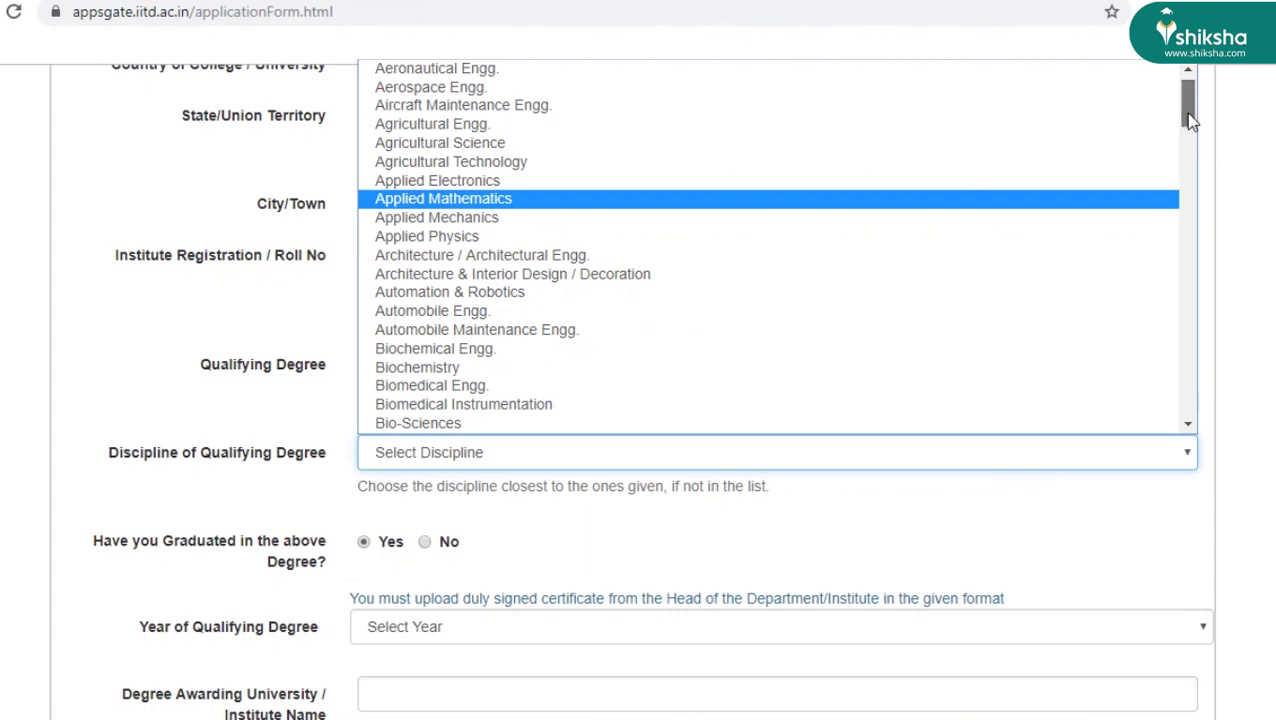
drag(1188, 116, 1198, 152)
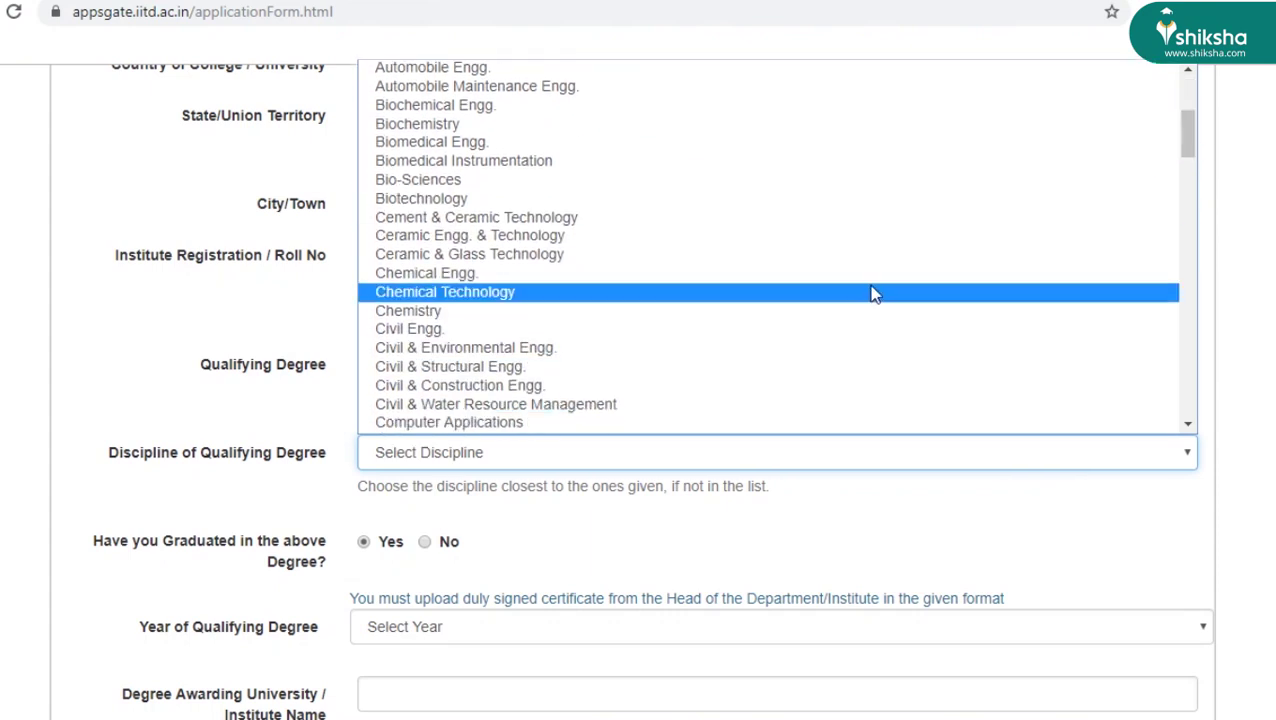
click(884, 331)
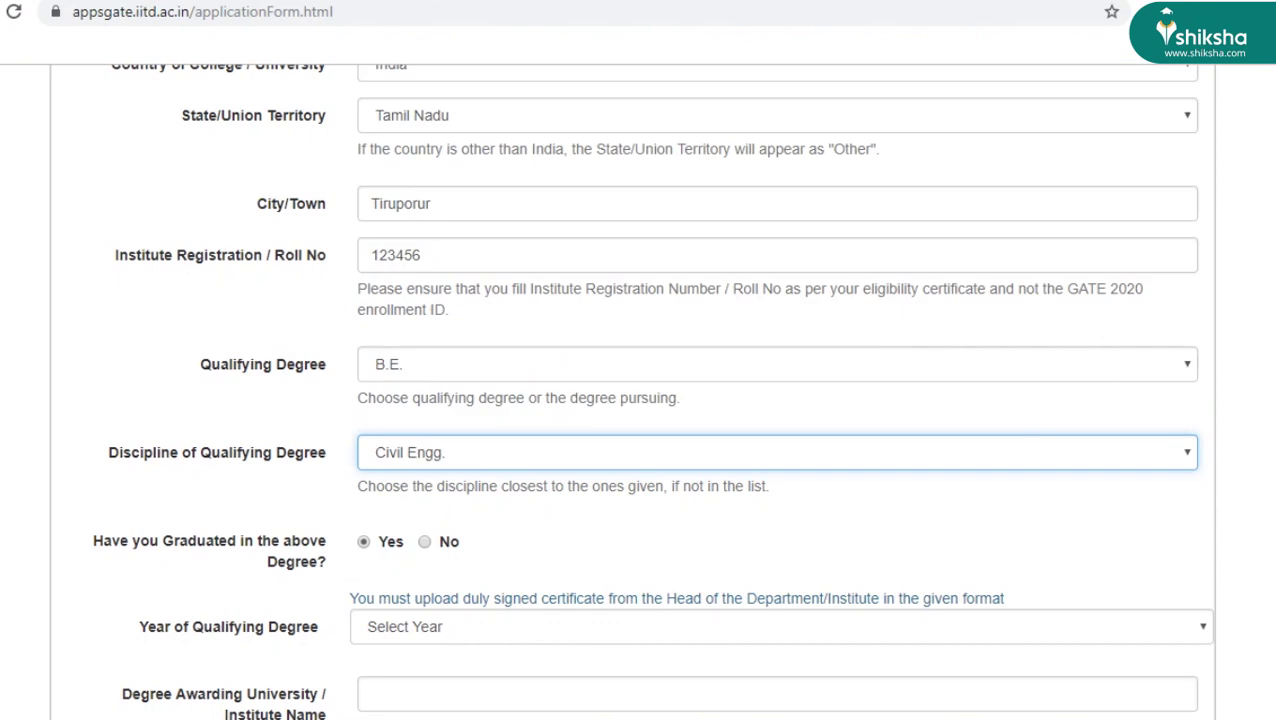
scroll(651, 391, down, 1)
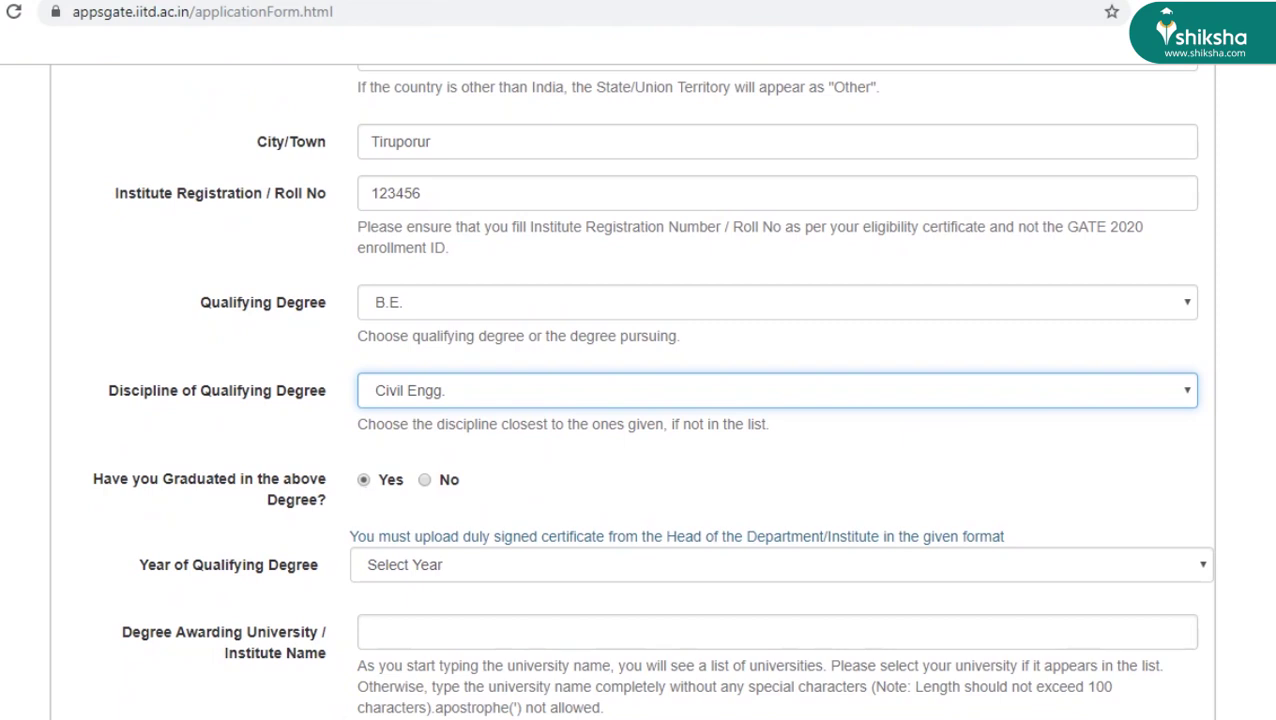
scroll(650, 390, down, 2)
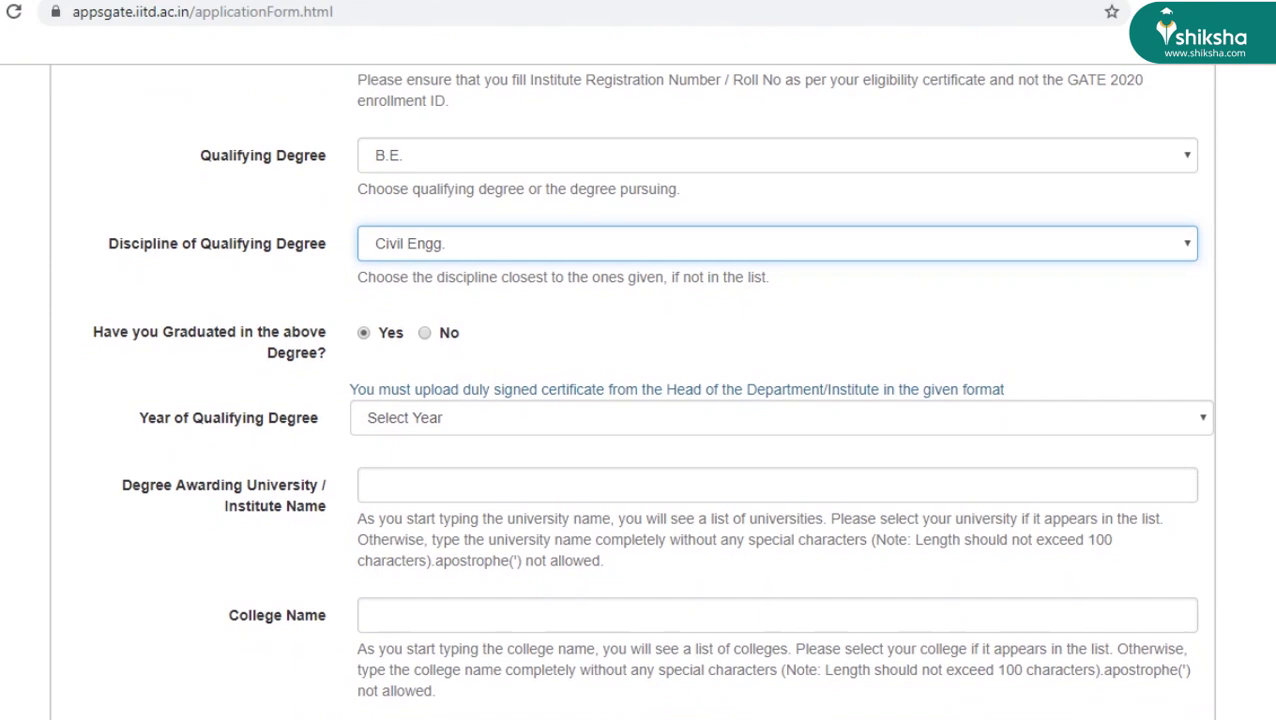
click(1121, 431)
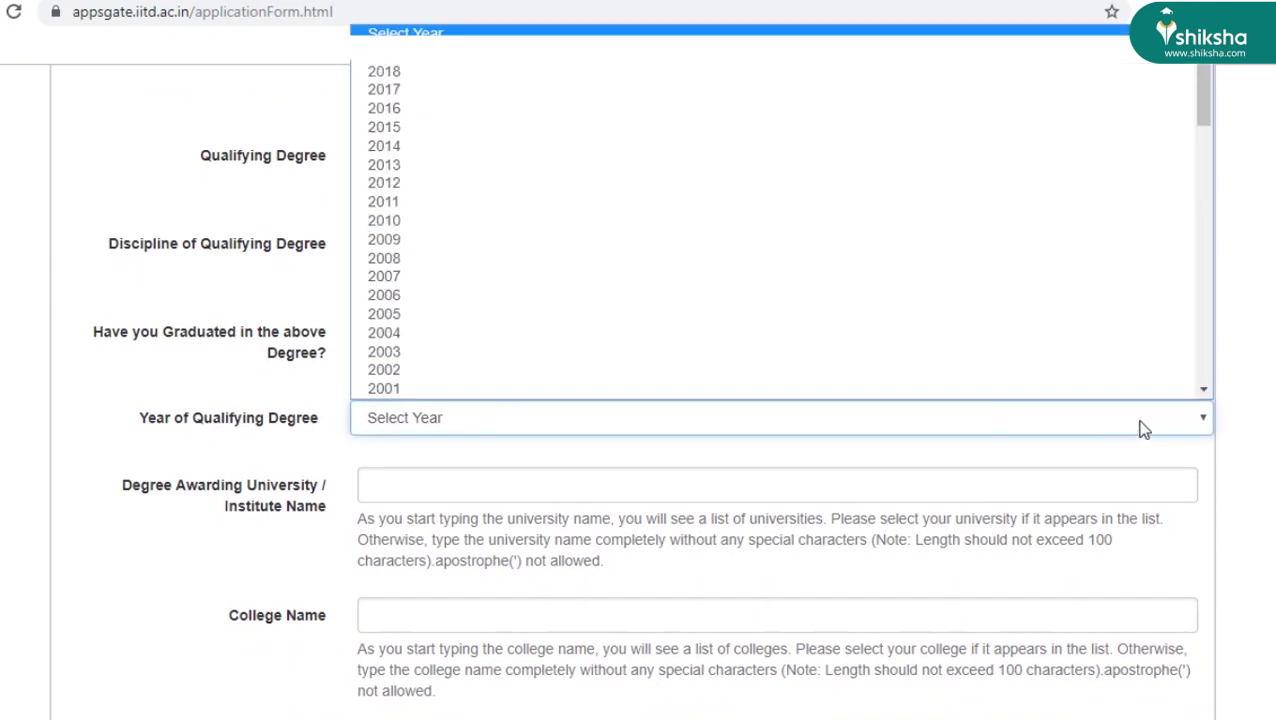
click(970, 80)
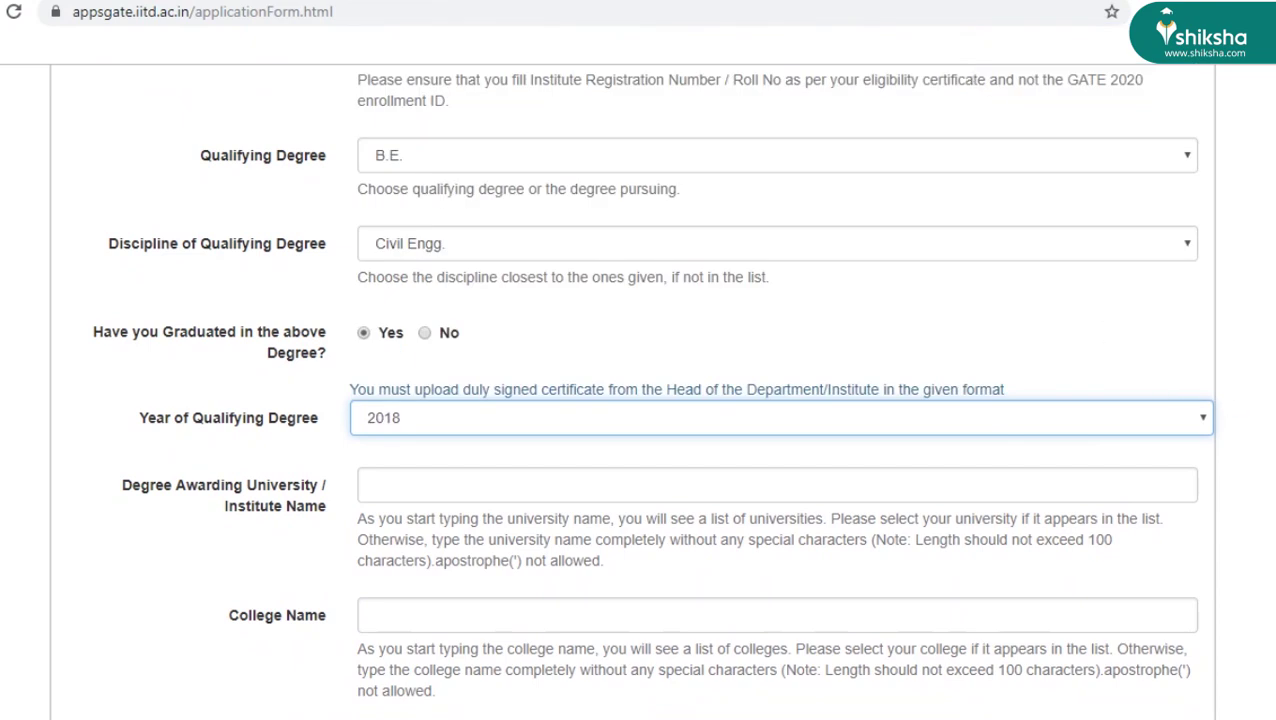
scroll(894, 472, down, 2)
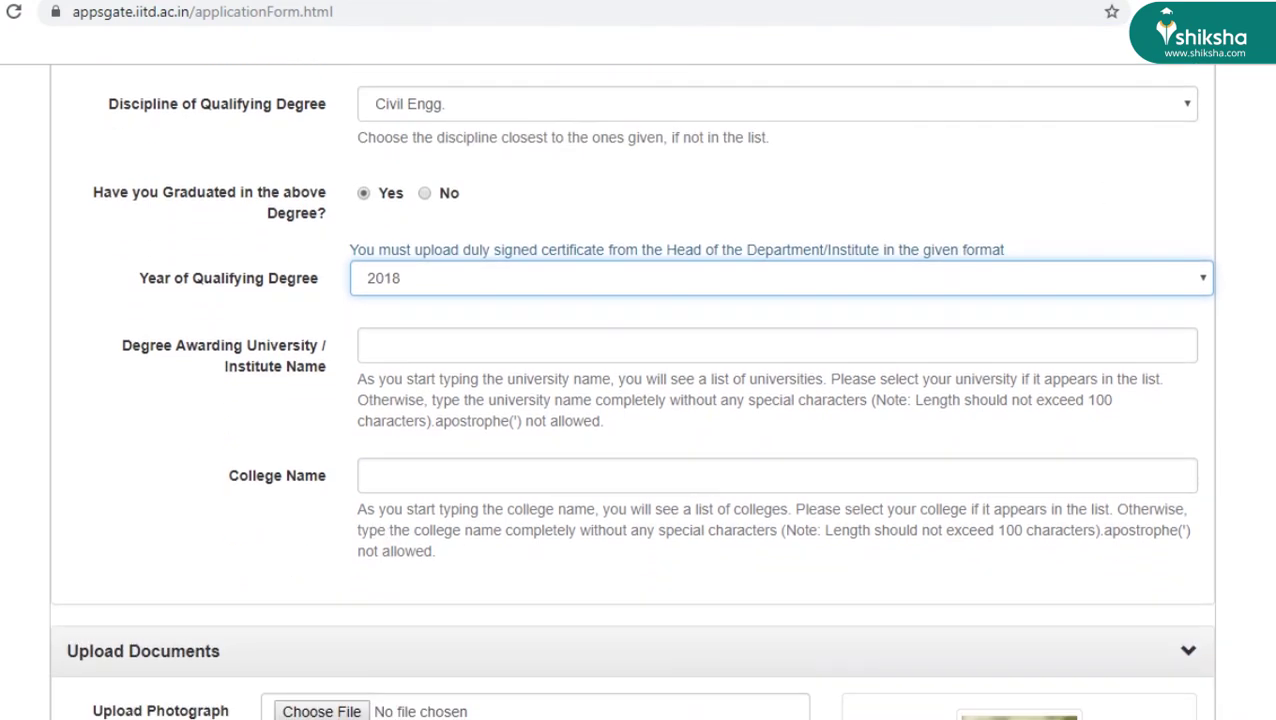
- Search 'Anna' and 'Sri Siva' to pick Anna University and SRI SIVASUBRMANIYA NADAR college
click(685, 344)
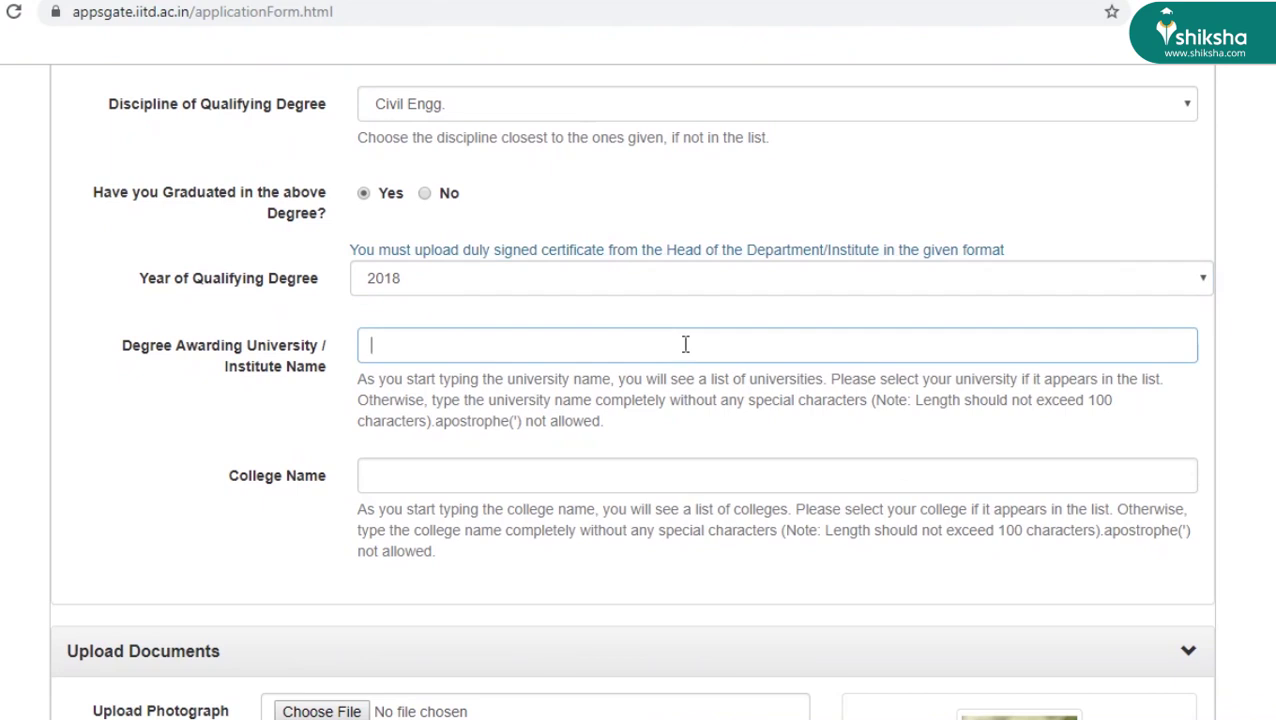
text(Anna)
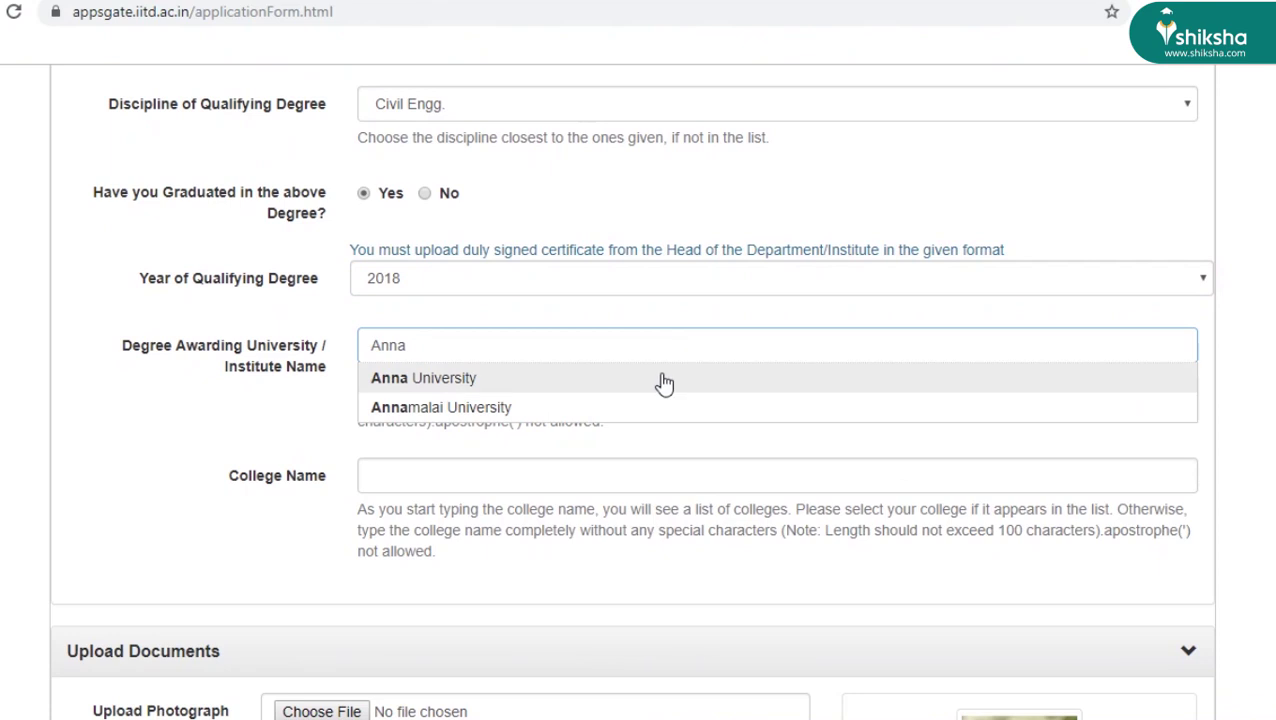
click(664, 375)
click(488, 460)
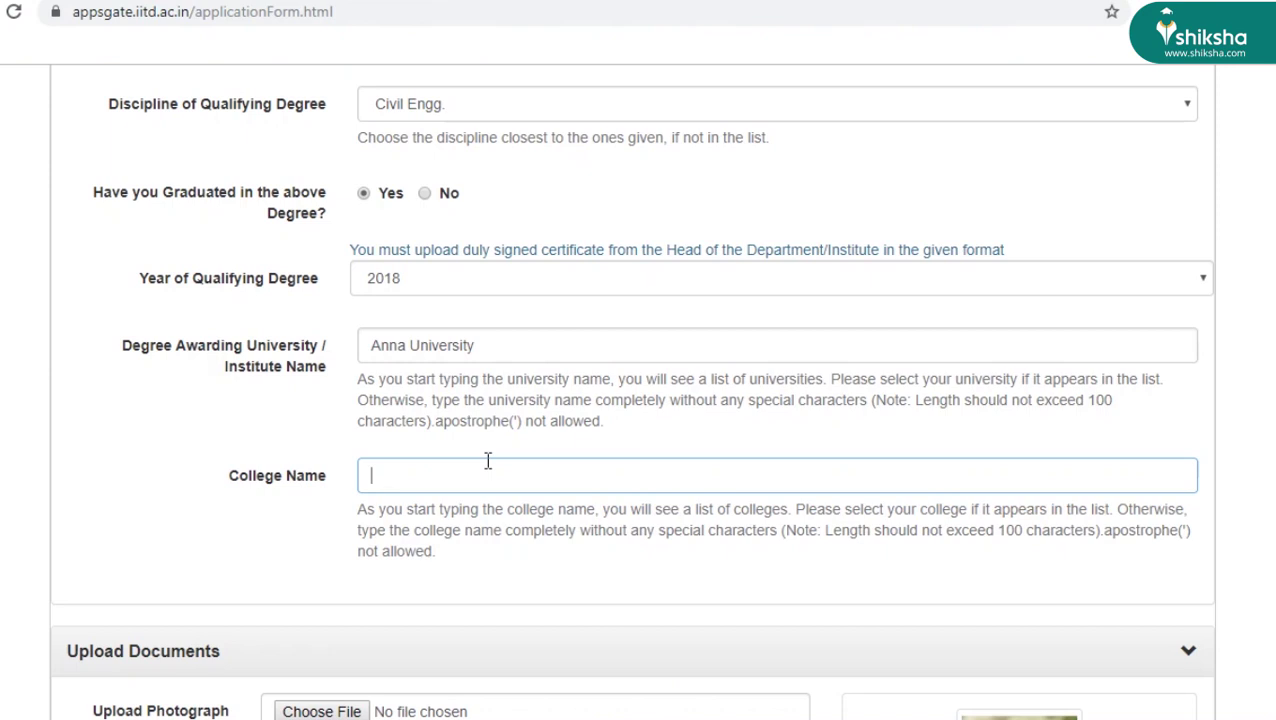
text(Sri Siva)
click(502, 510)
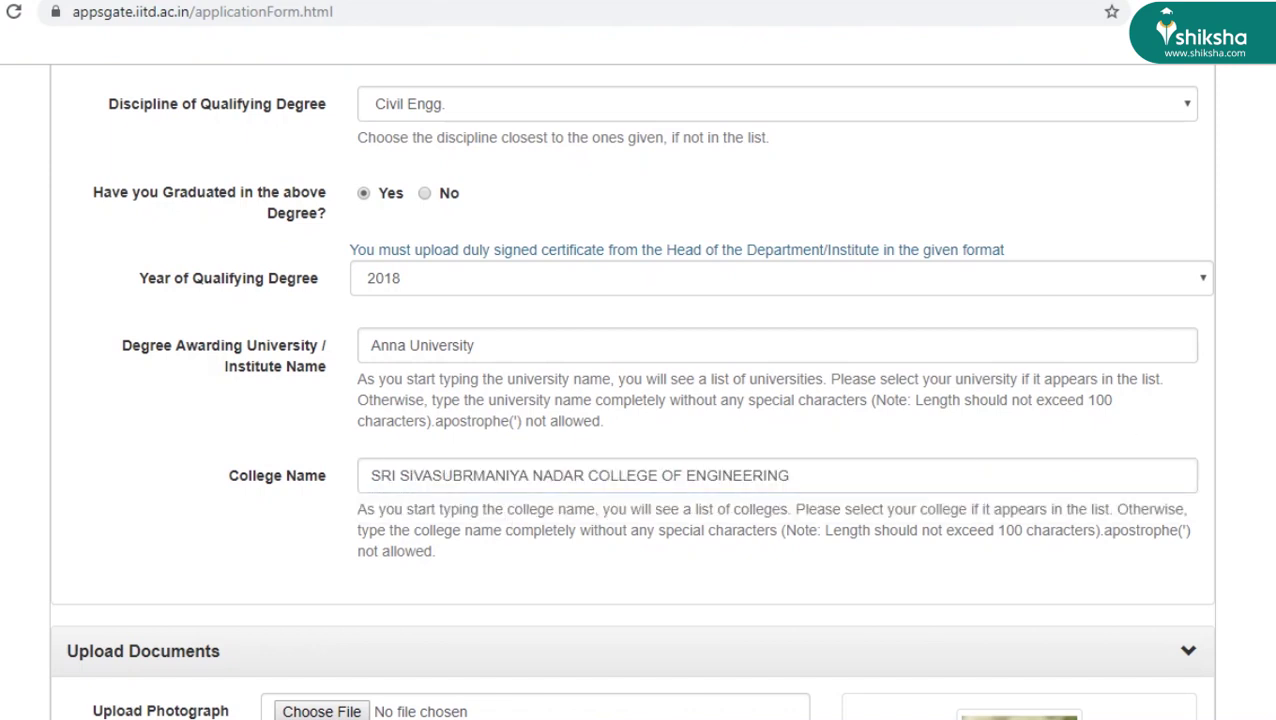
- Upload the 'Provisional degree' PDF as the eligibility document
scroll(631, 391, down, 4)
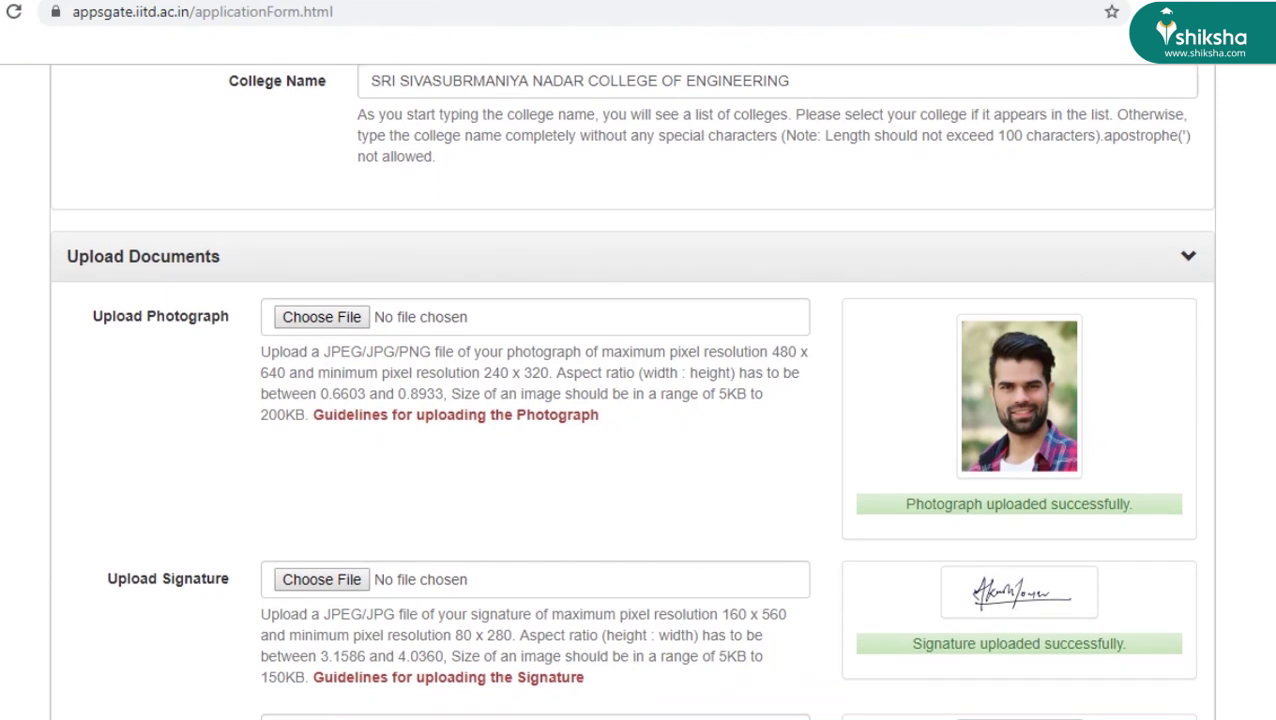
scroll(631, 391, down, 1)
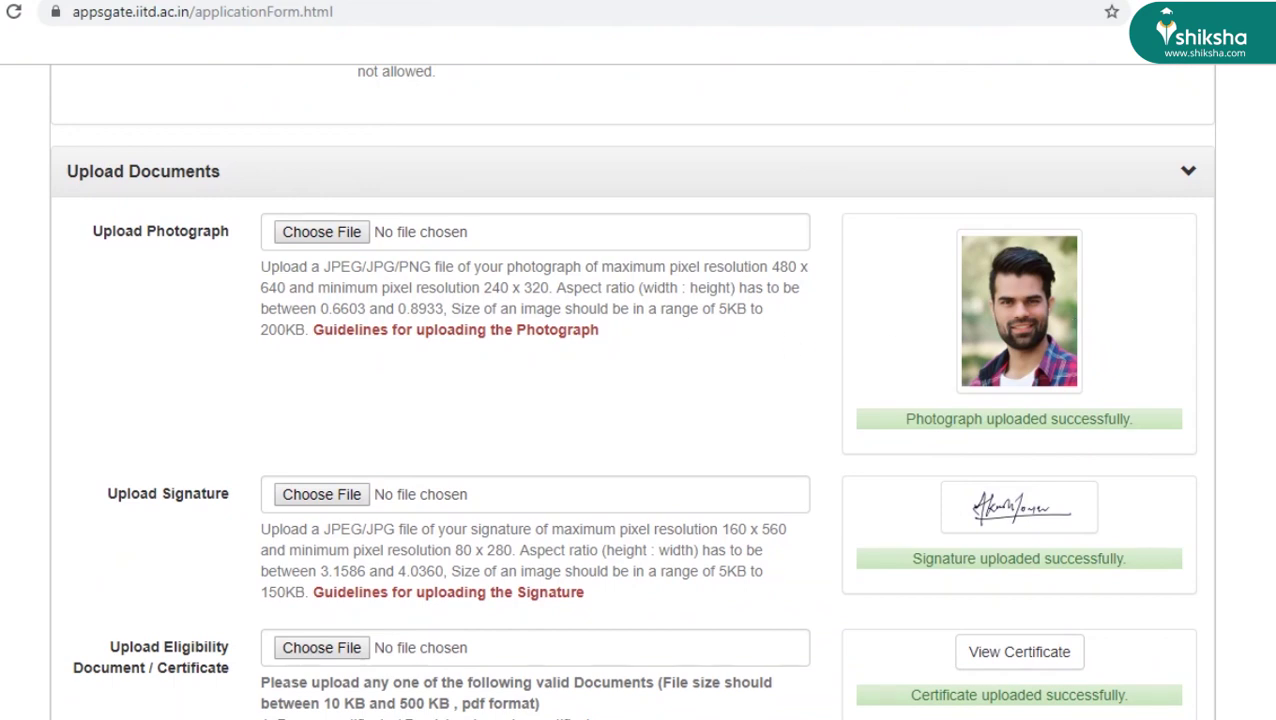
scroll(660, 427, down, 2)
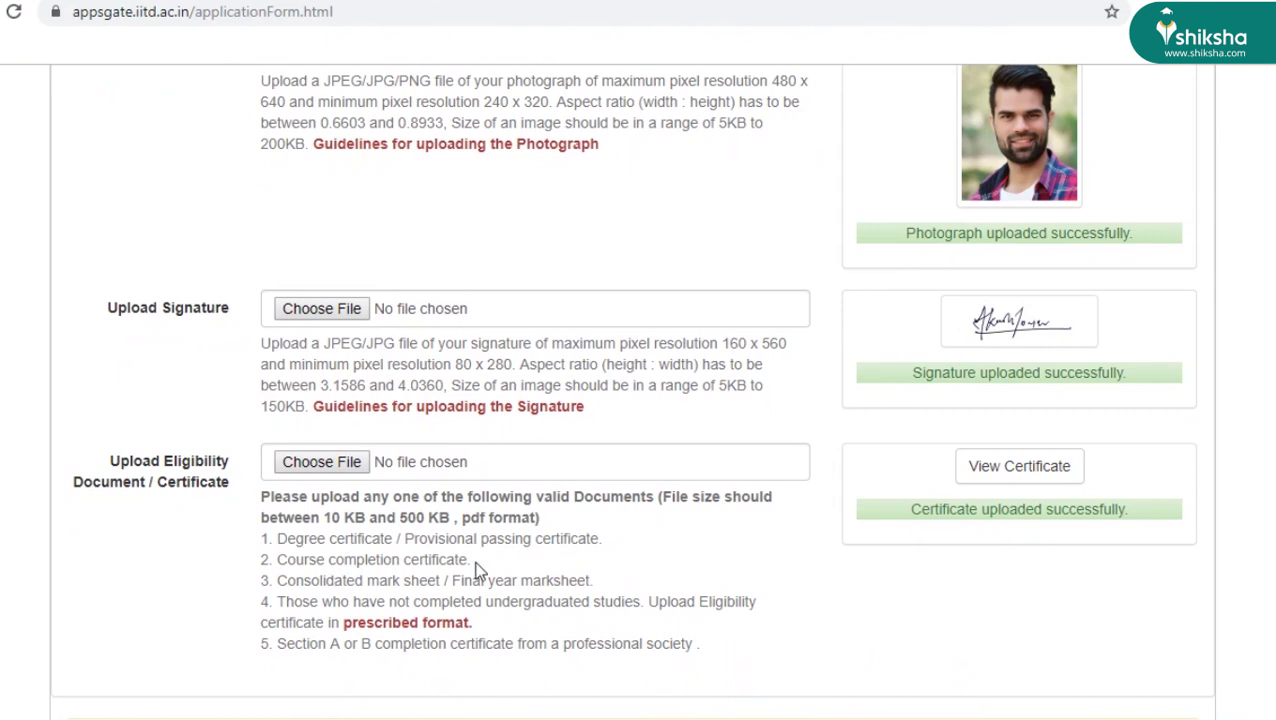
click(341, 462)
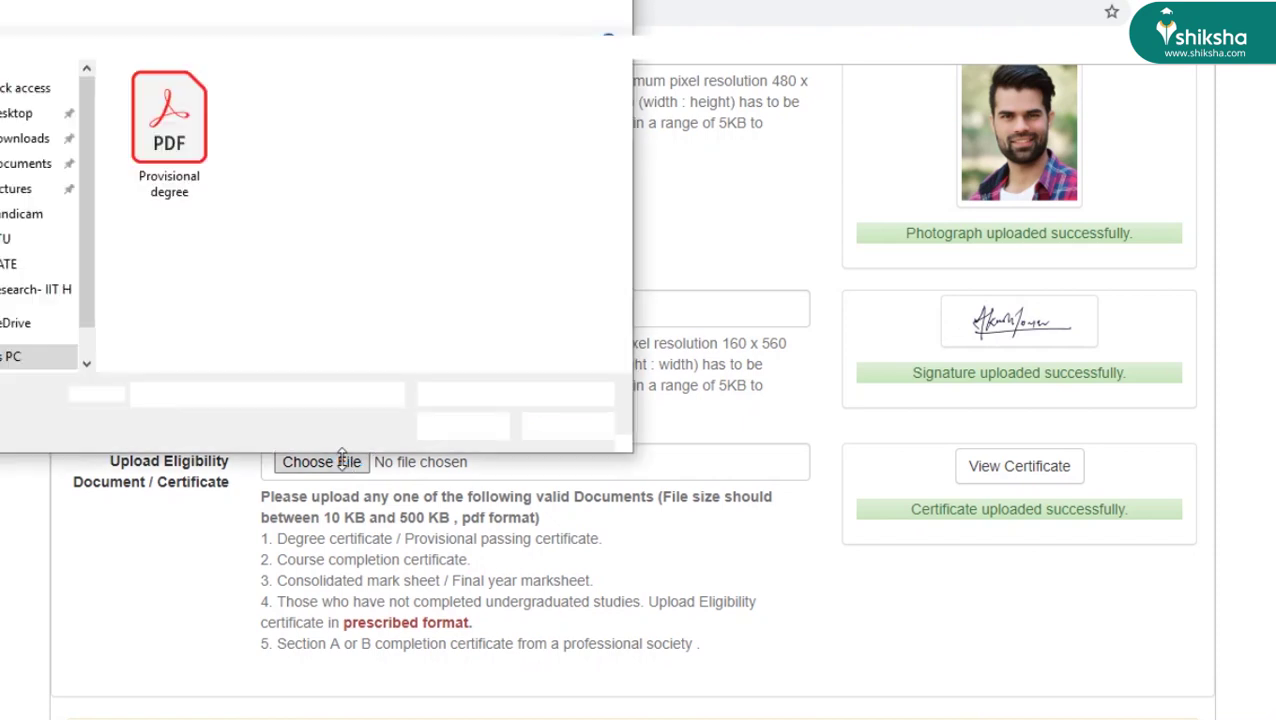
click(213, 96)
click(465, 425)
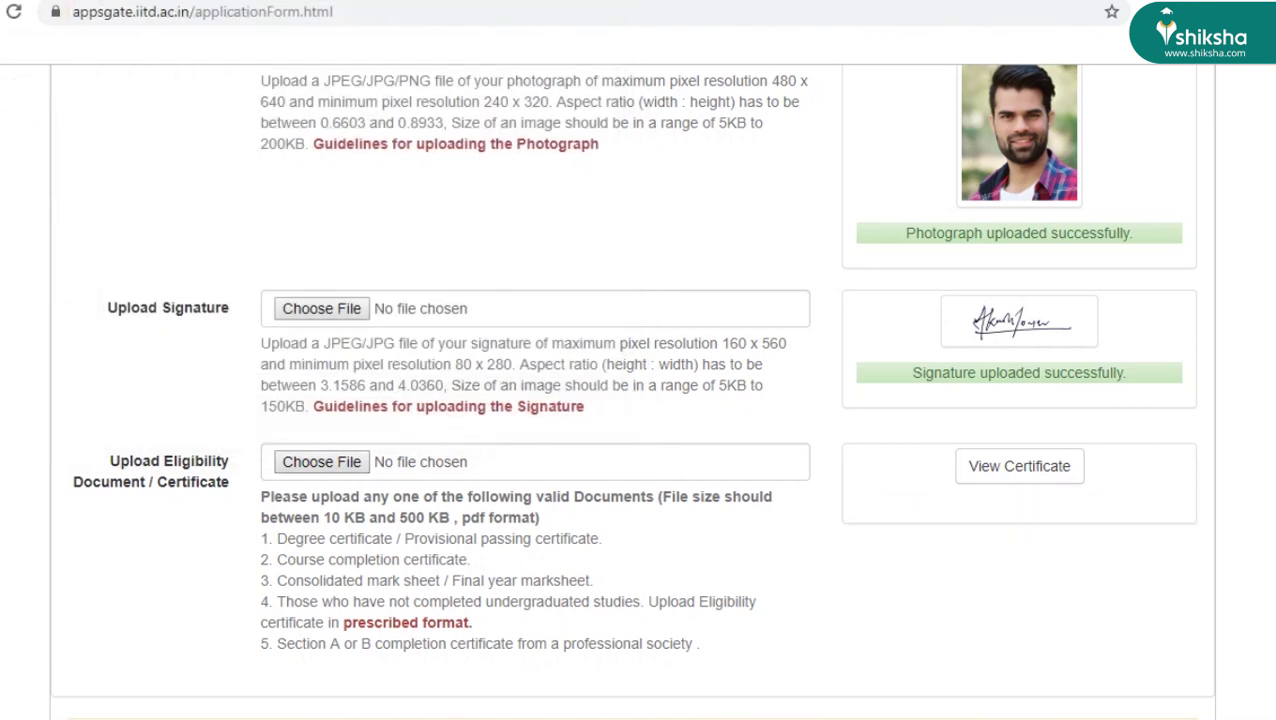
- Set the source of information about GATE to Newspaper Advertisement
scroll(632, 400, down, 3)
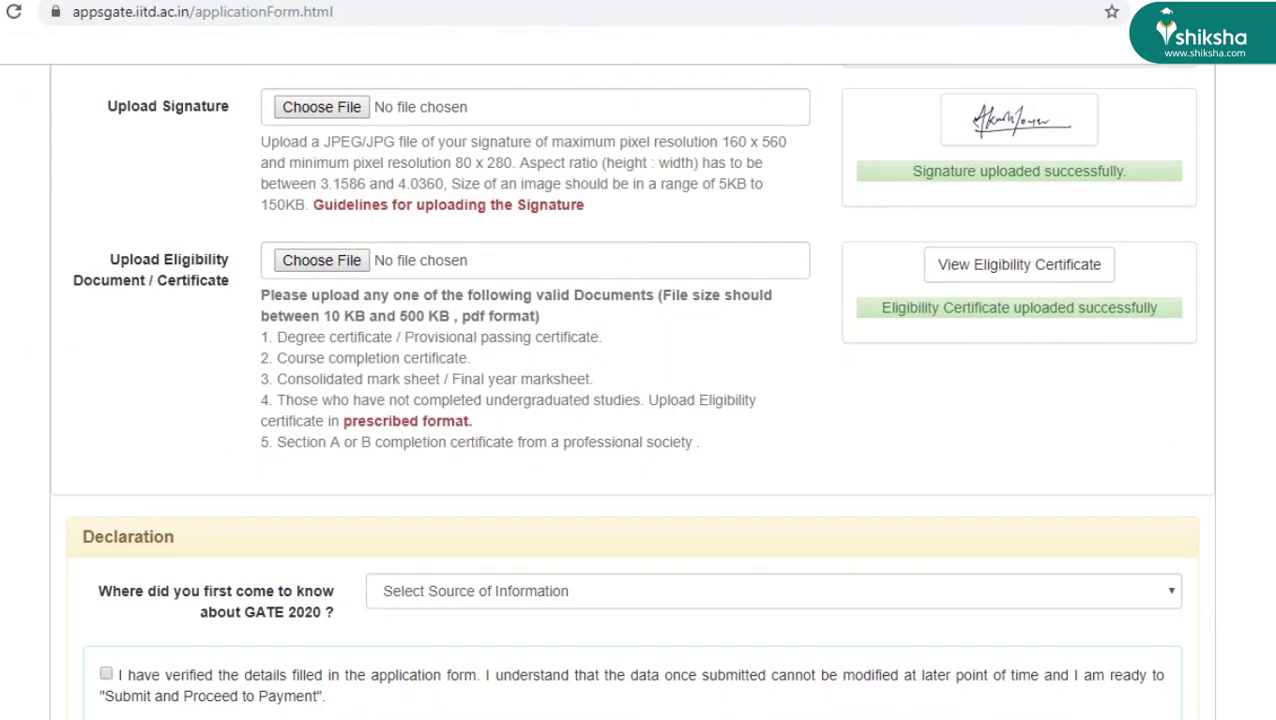
scroll(632, 400, down, 1)
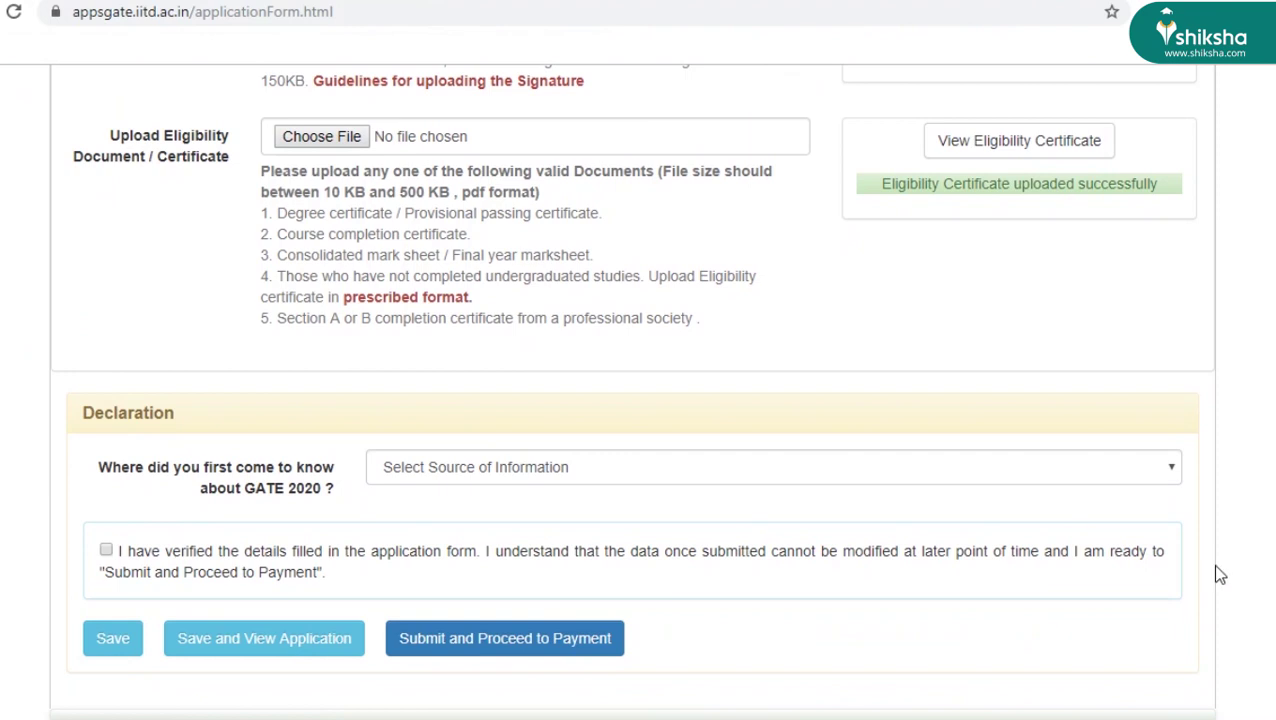
click(1078, 478)
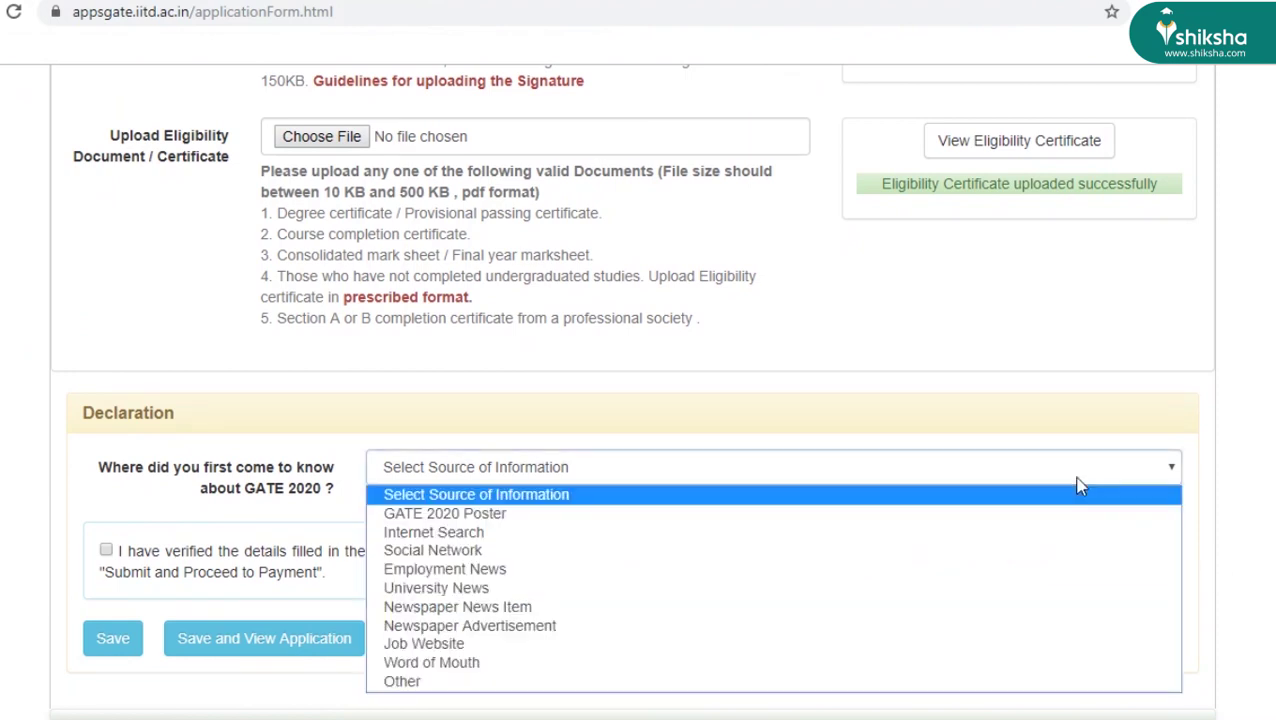
click(940, 626)
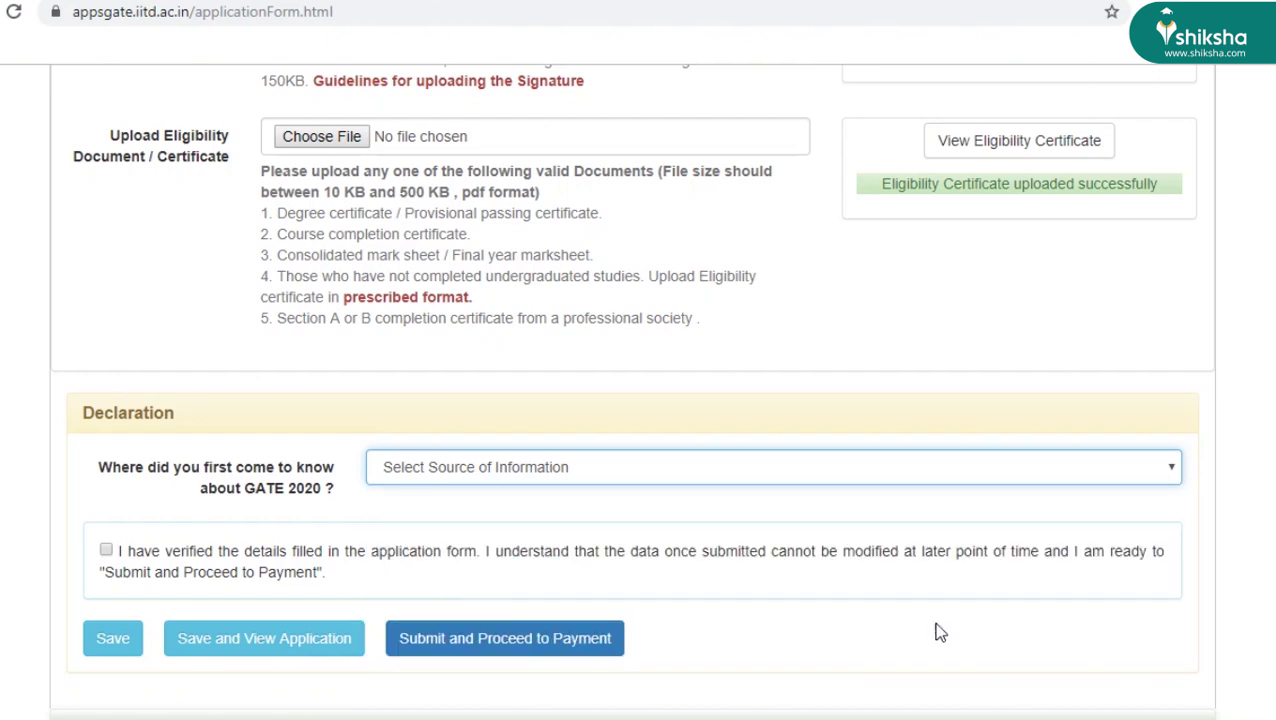
- Tick the declaration confirming the entered details are verified
click(106, 552)
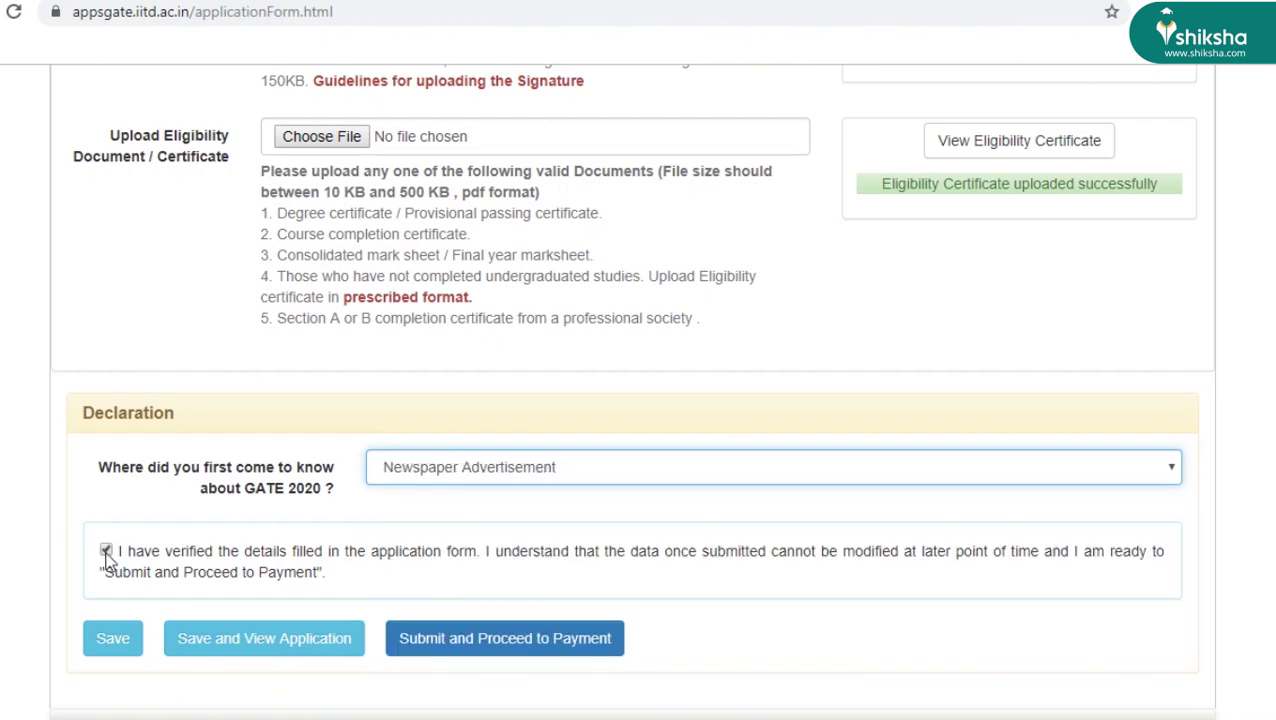
click(106, 552)
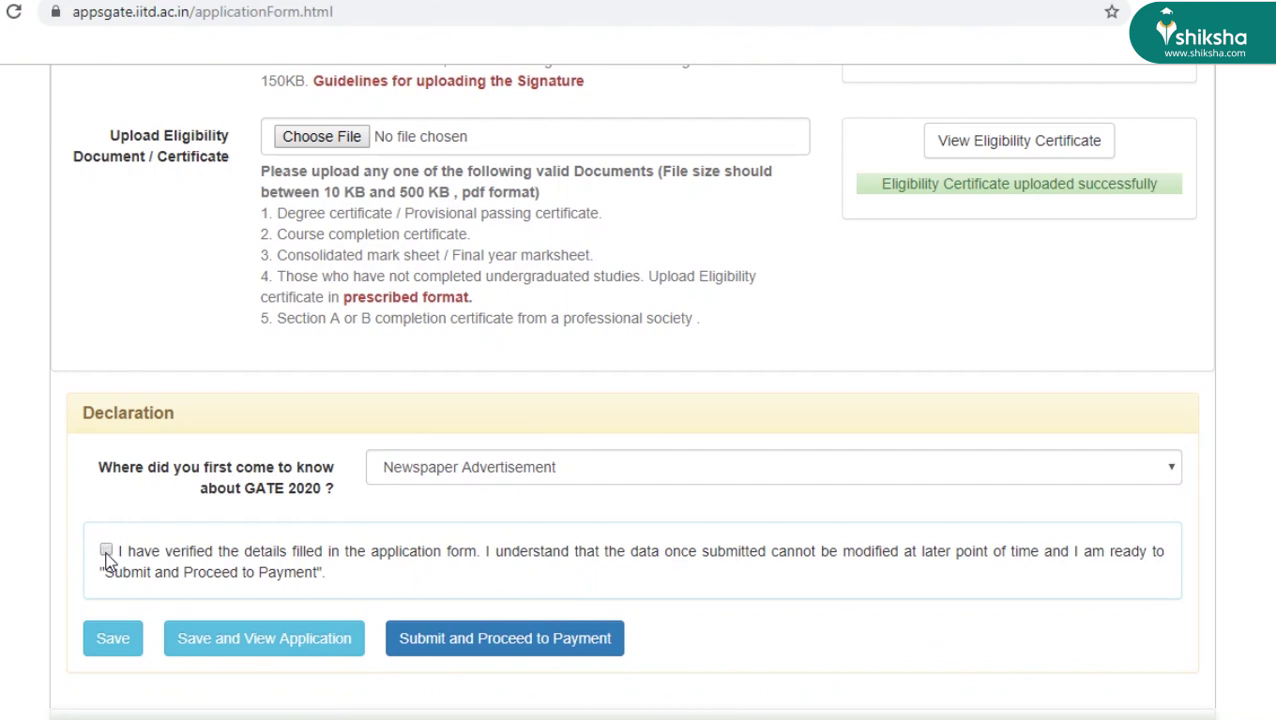
click(106, 552)
- Save and view the application, review details, photo, signature and source, then return to editing
click(270, 650)
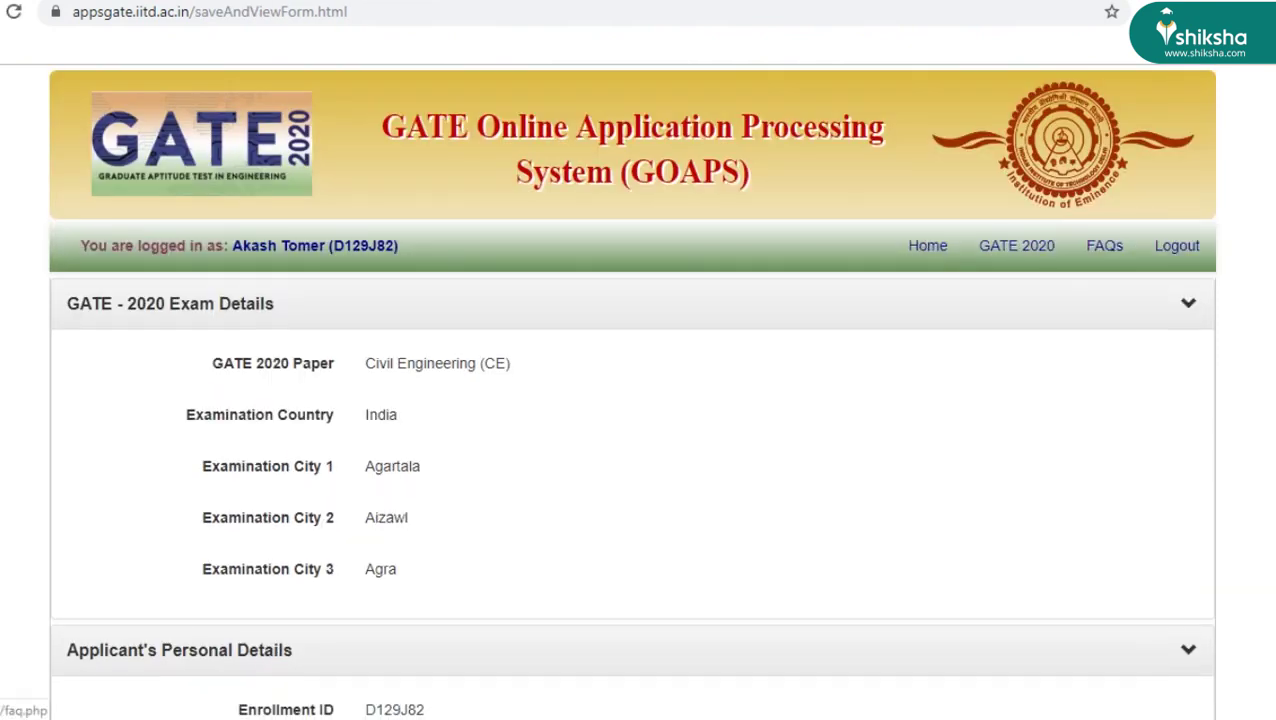
scroll(632, 390, down, 8)
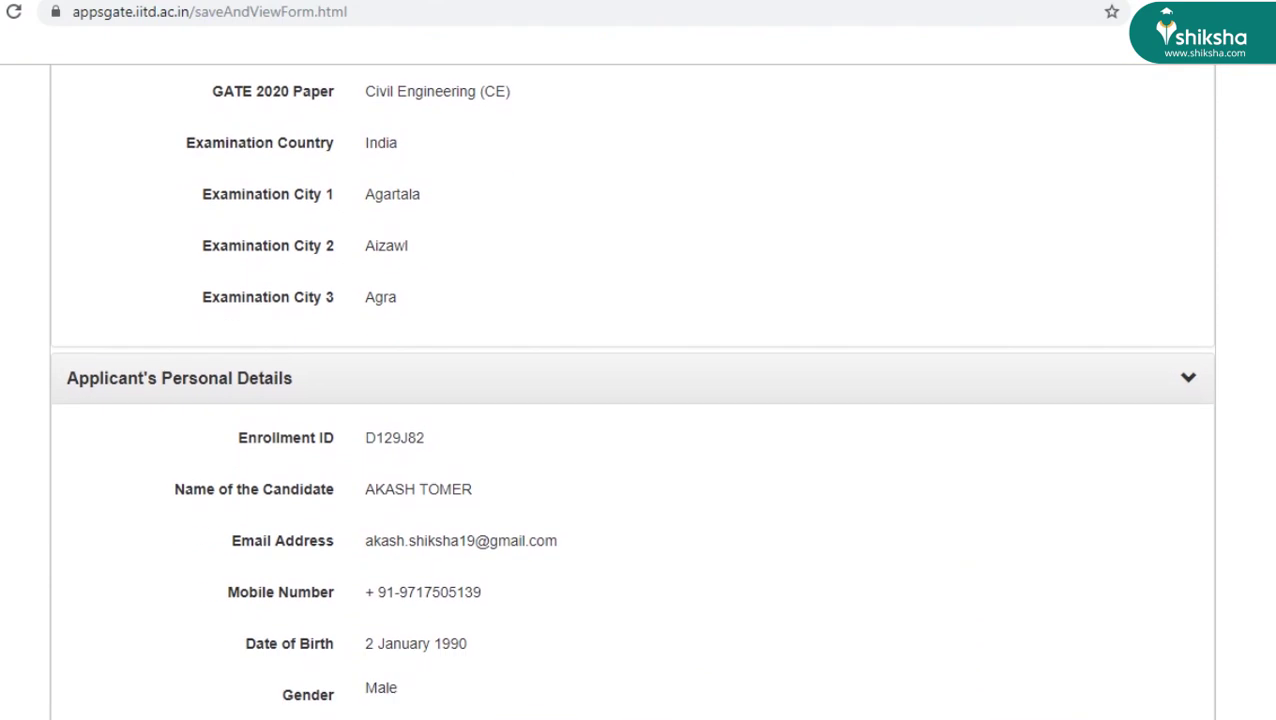
scroll(632, 390, down, 11)
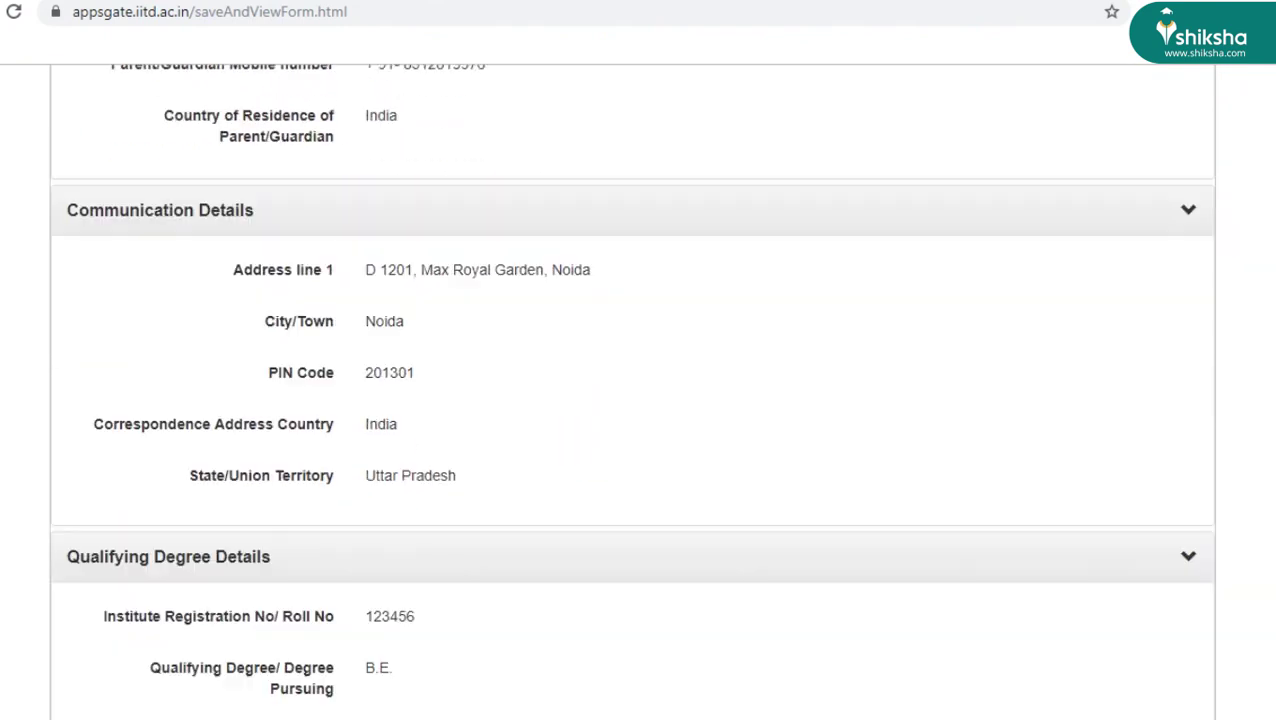
scroll(632, 390, down, 5)
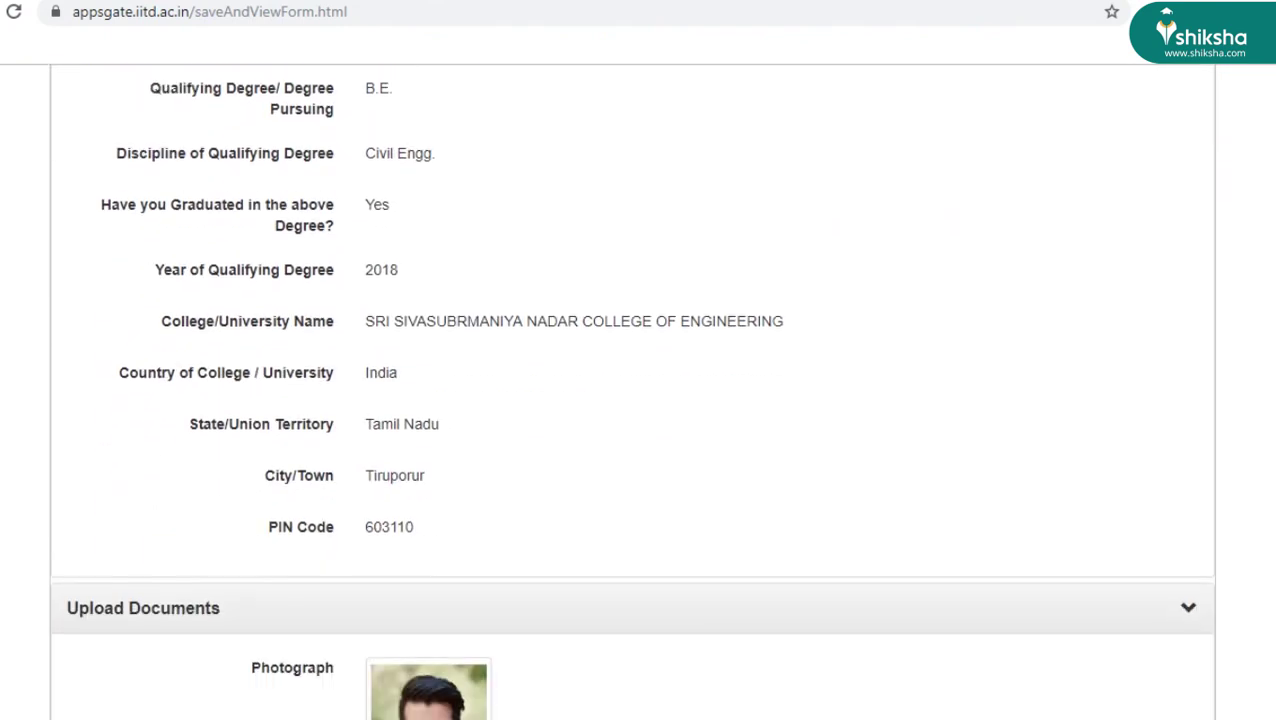
scroll(632, 390, down, 4)
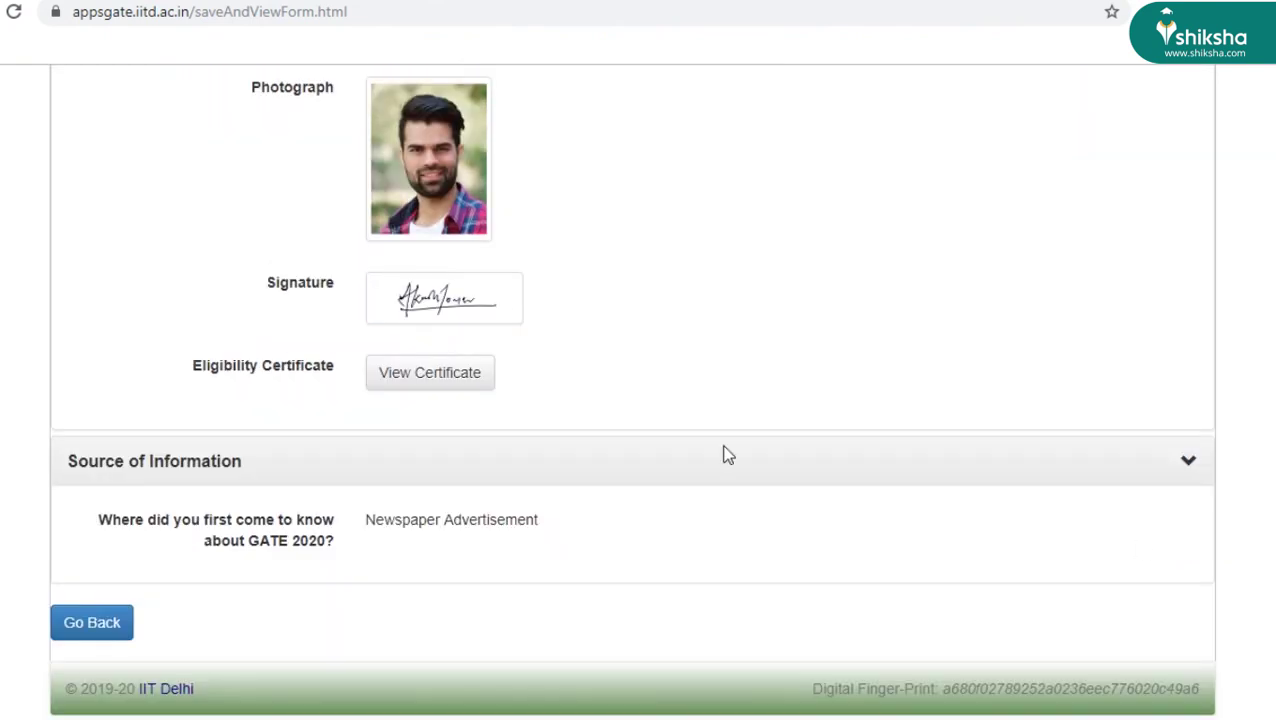
click(93, 624)
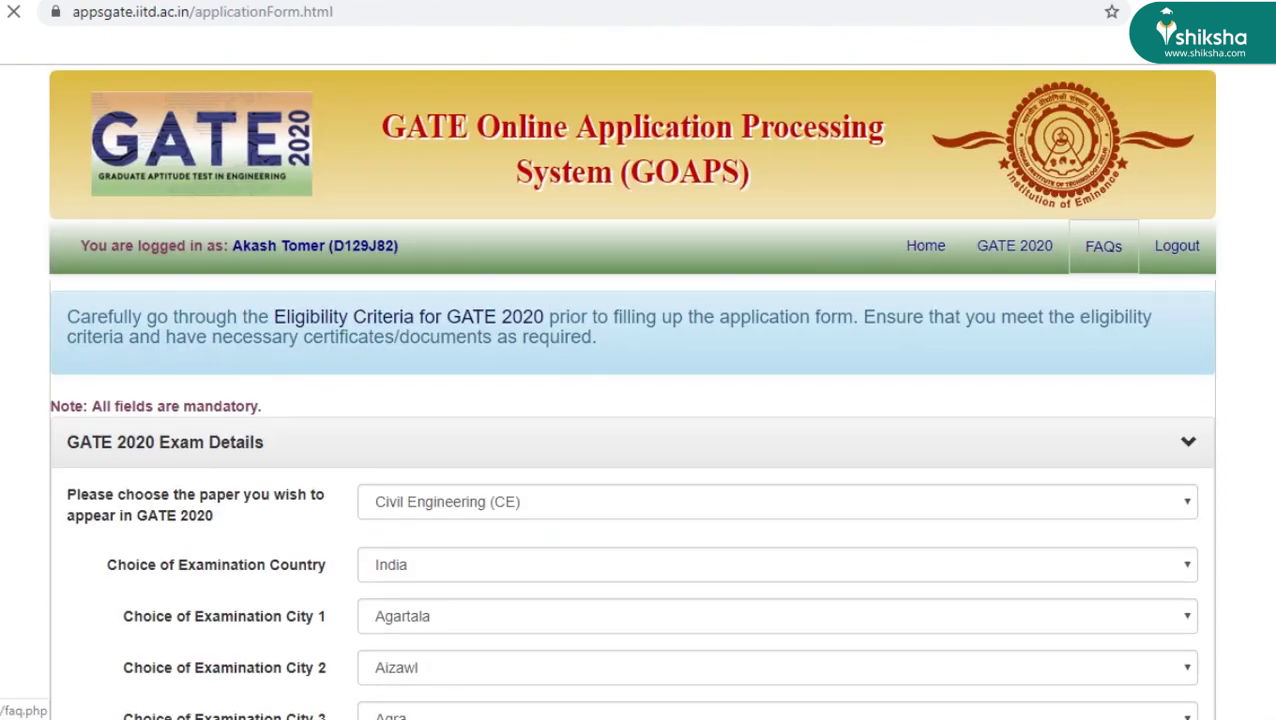
- Scroll down the editable form to the Declaration section and Submit buttons
scroll(638, 400, down, 20)
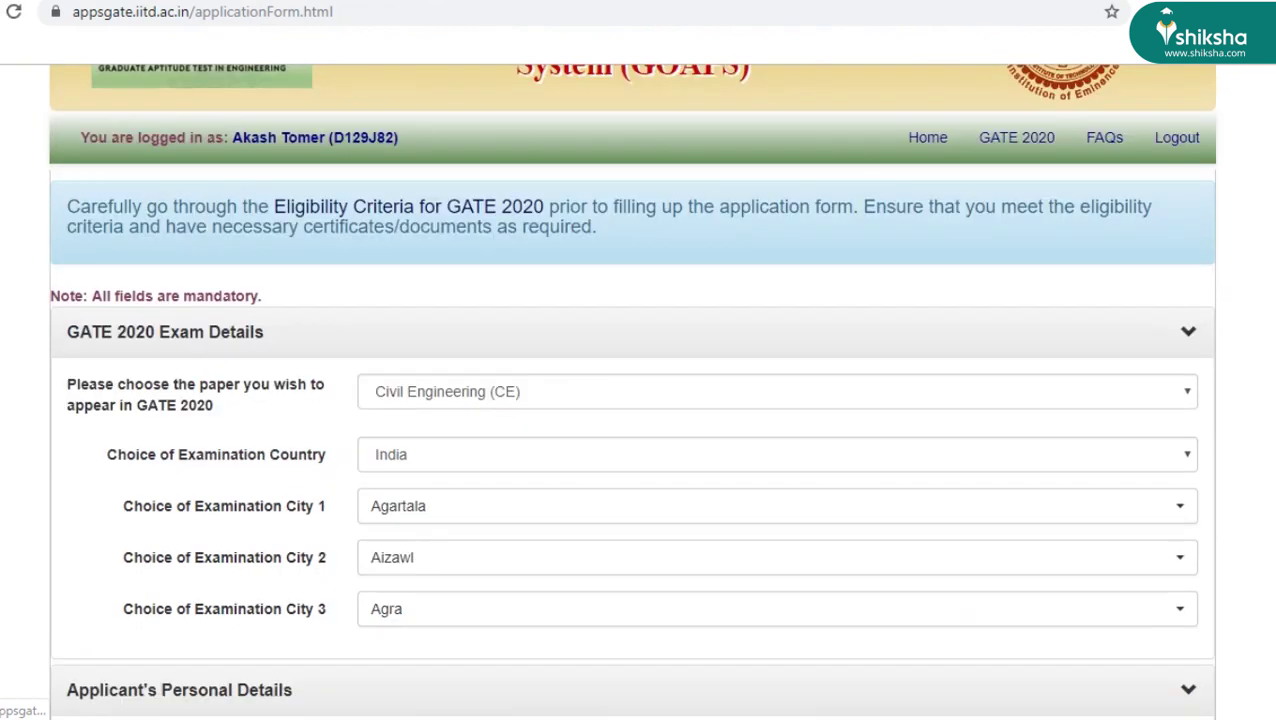
scroll(638, 400, down, 13)
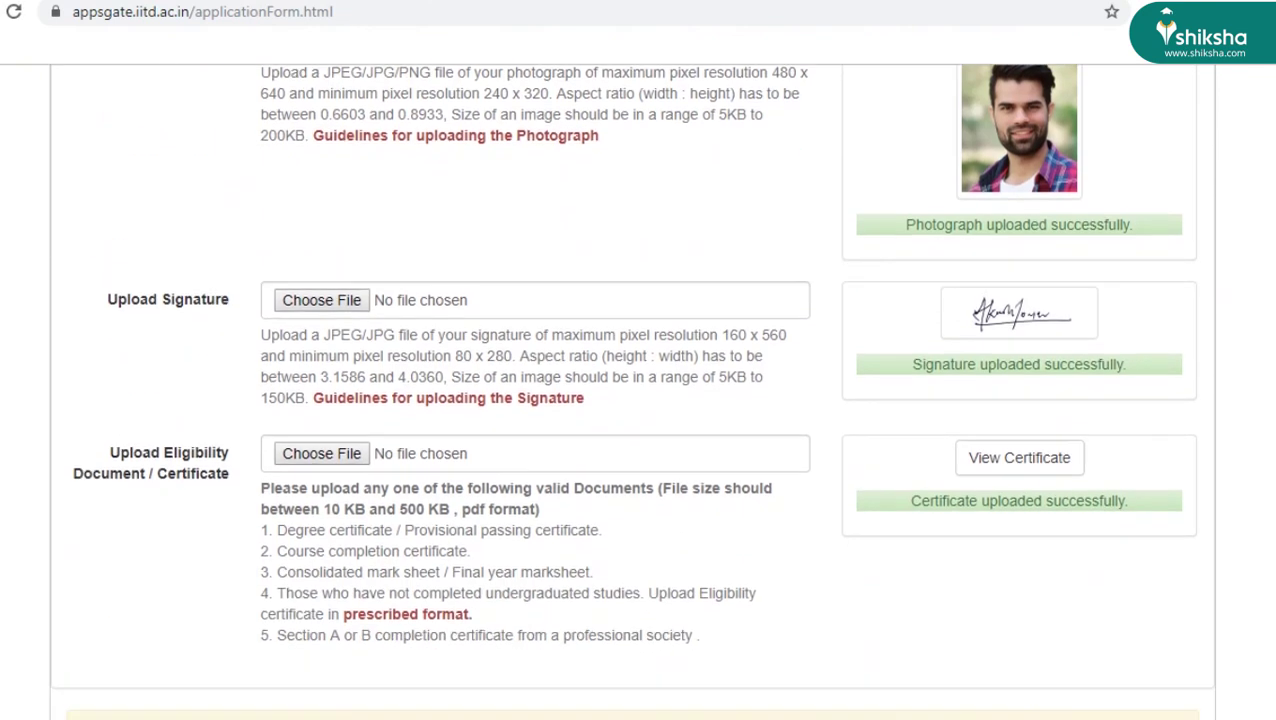
scroll(792, 558, down, 1)
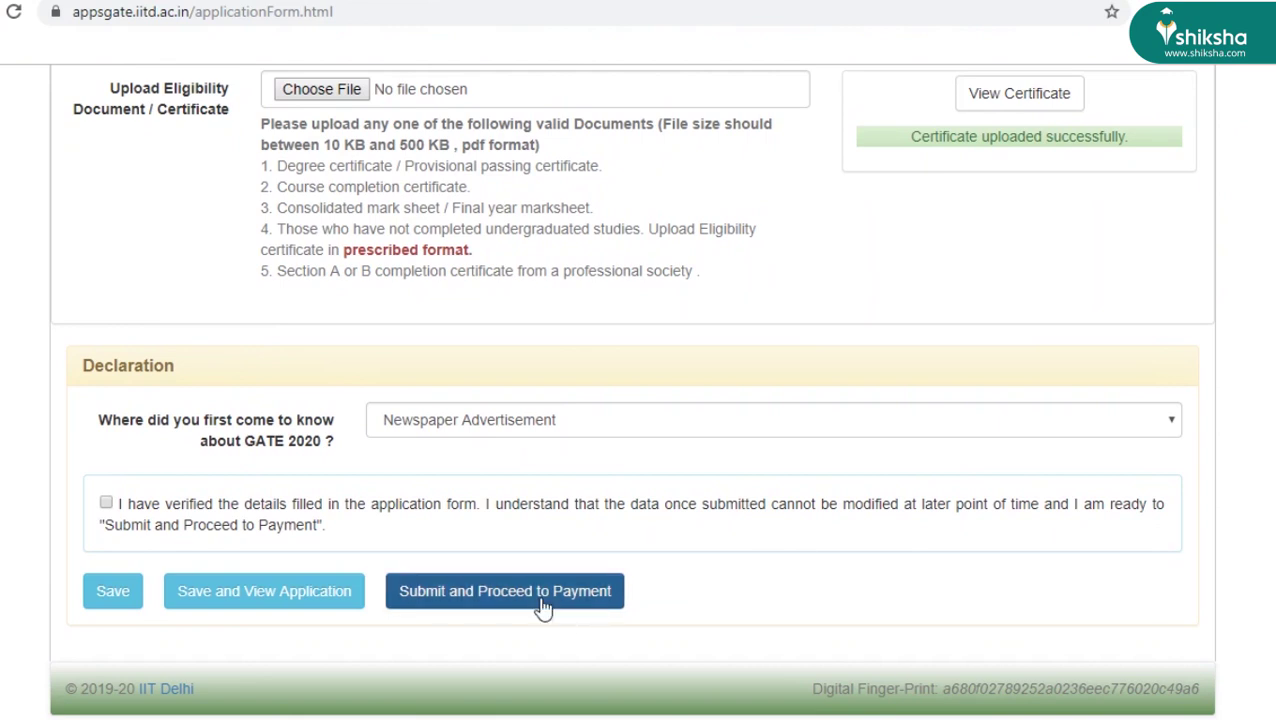
scroll(918, 518, down, 1)
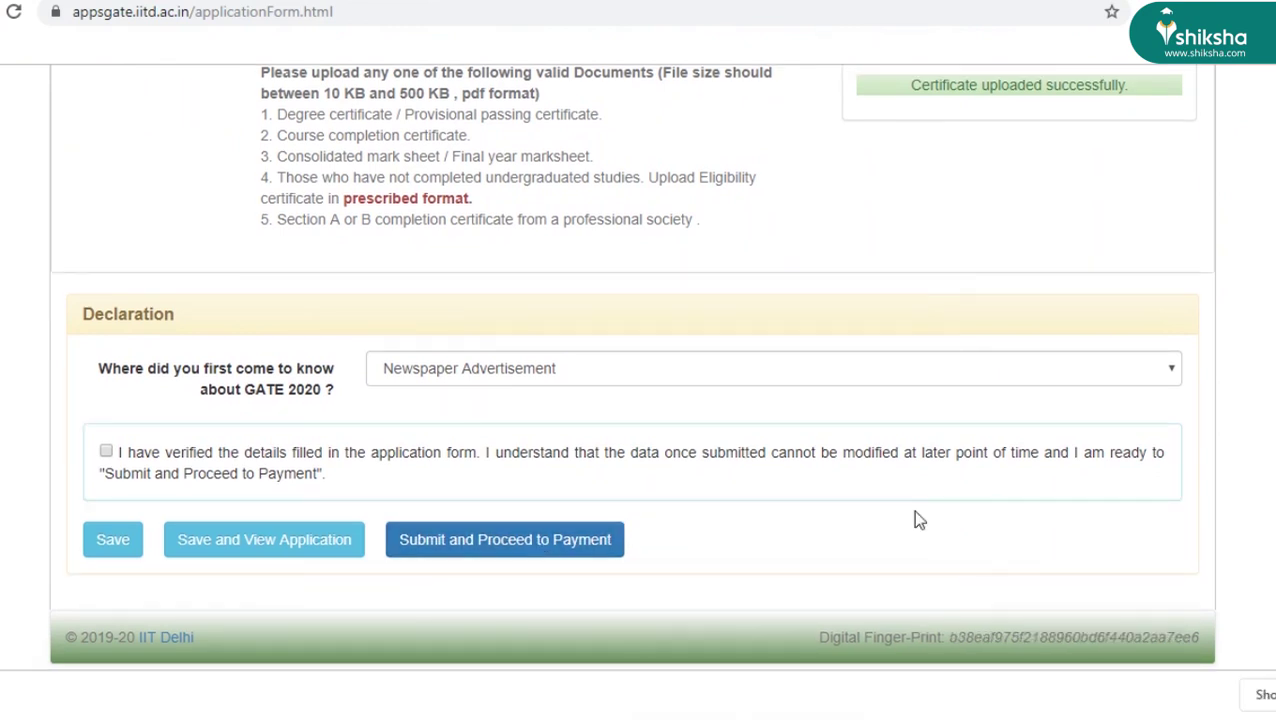